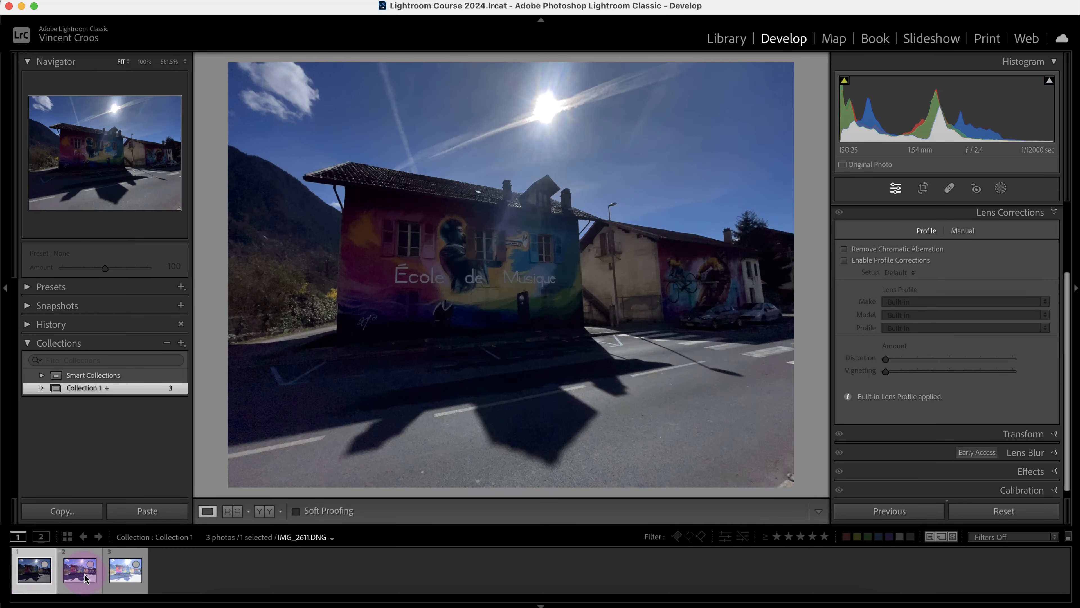
- Try the Adobe Color profile on the middle exposure, IMG_2611.DNG, and restore its Apple ProRaw profile
left_click(124, 575)
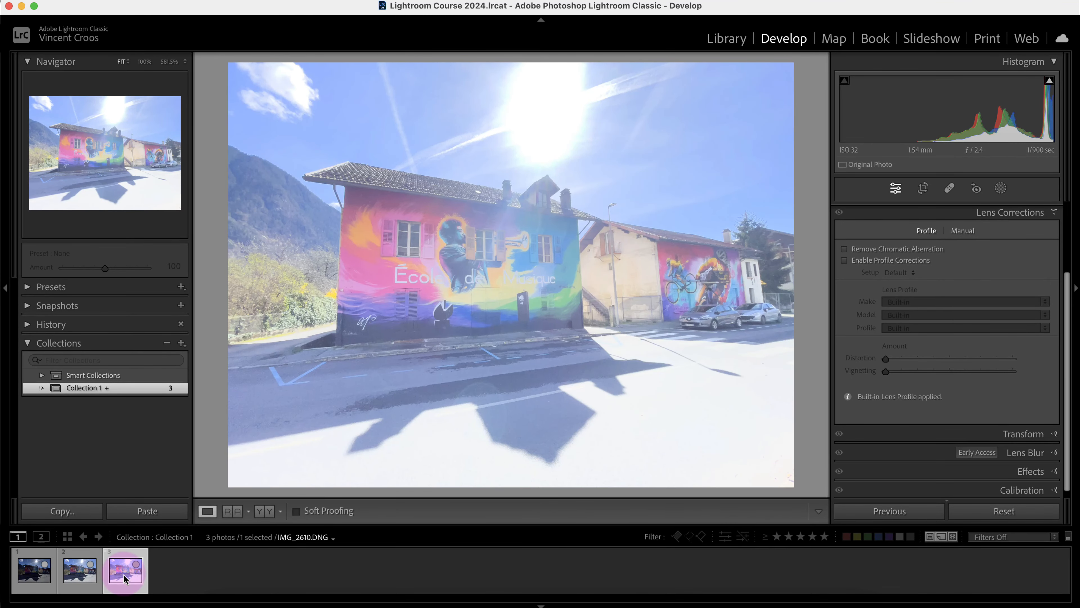
left_click(78, 576)
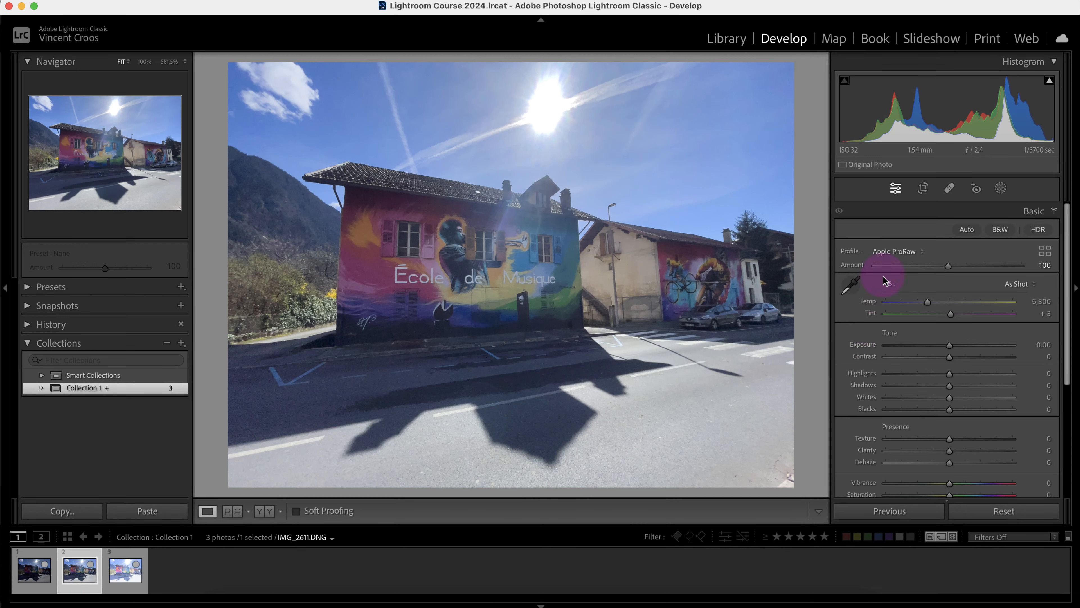
left_click(901, 253)
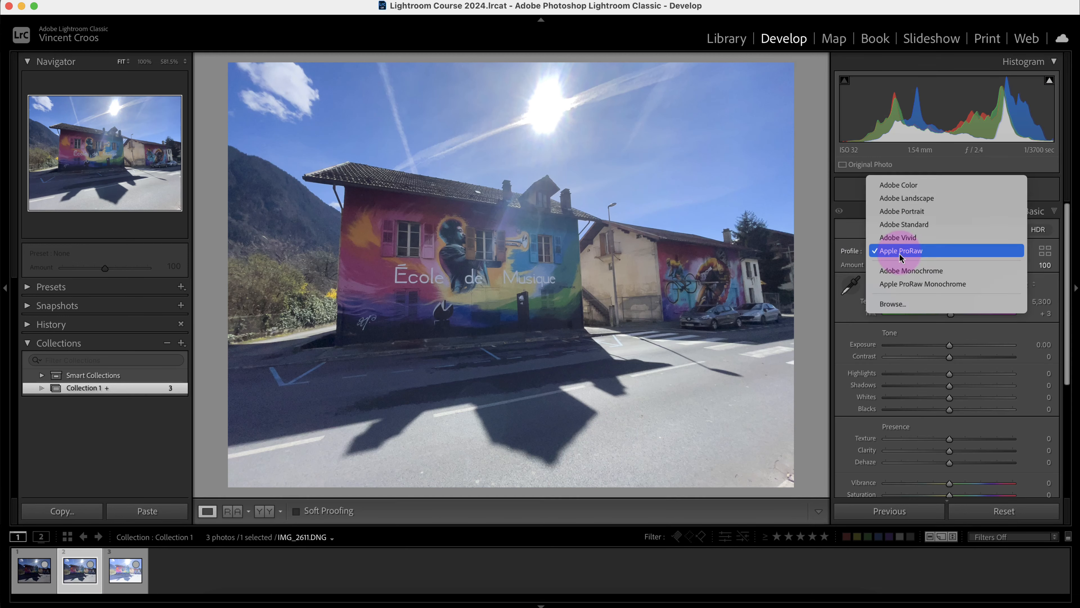
left_click(941, 185)
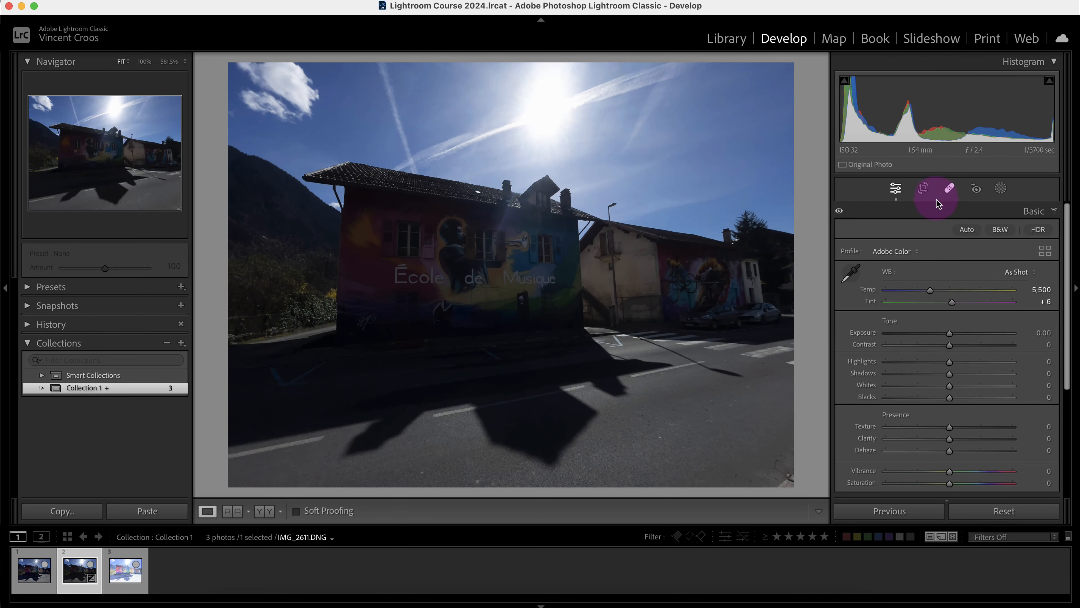
left_click(889, 252)
left_click(912, 316)
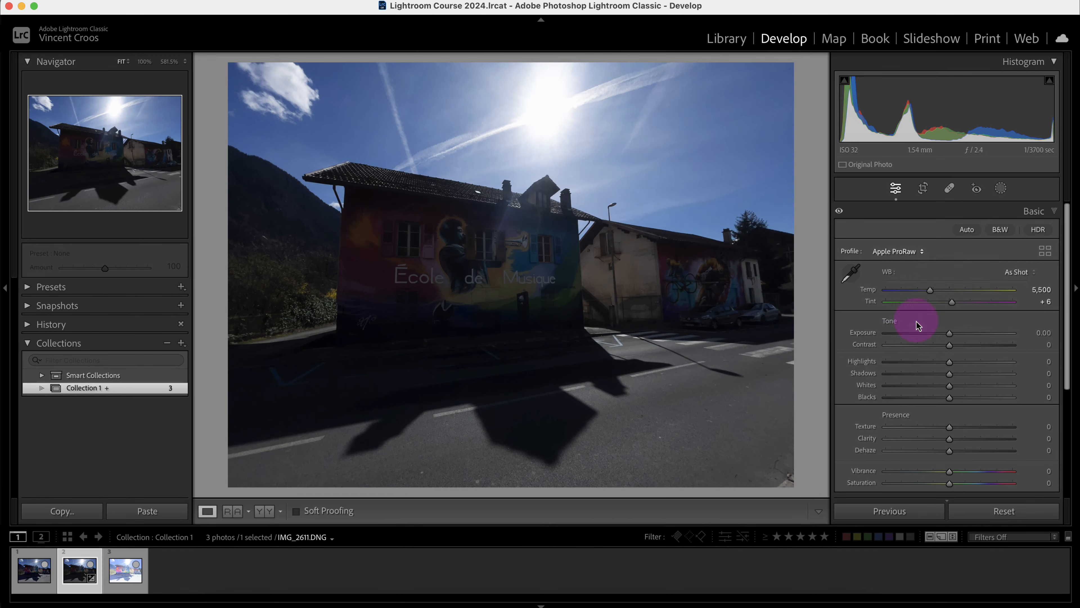
- Compare the shutter speed, aperture and ISO of the three bracketed photos using the photo info overlay
left_click(34, 570)
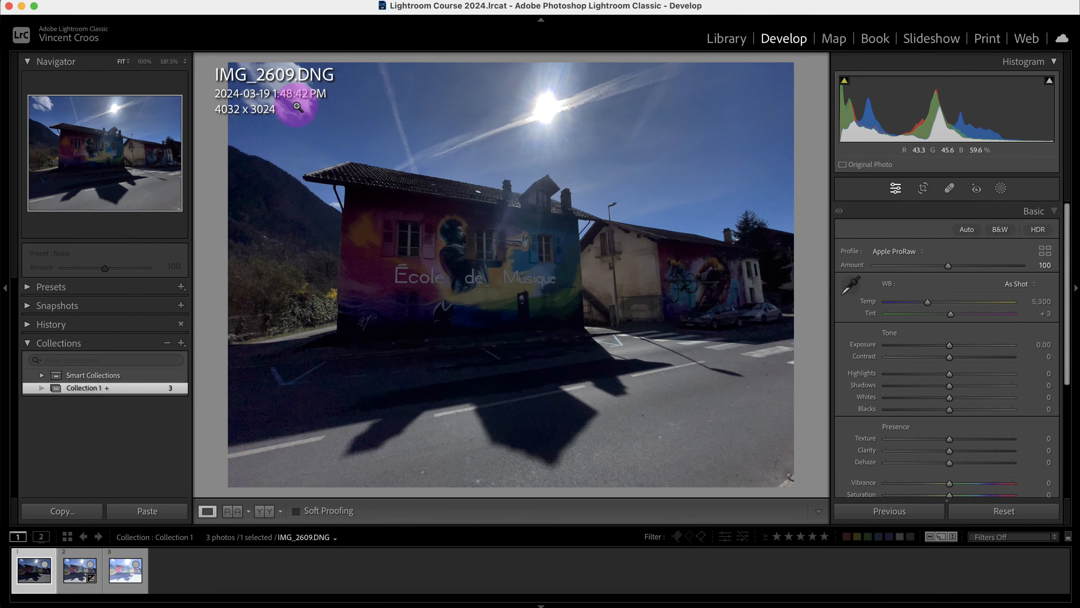
left_click(140, 509)
left_click(79, 570)
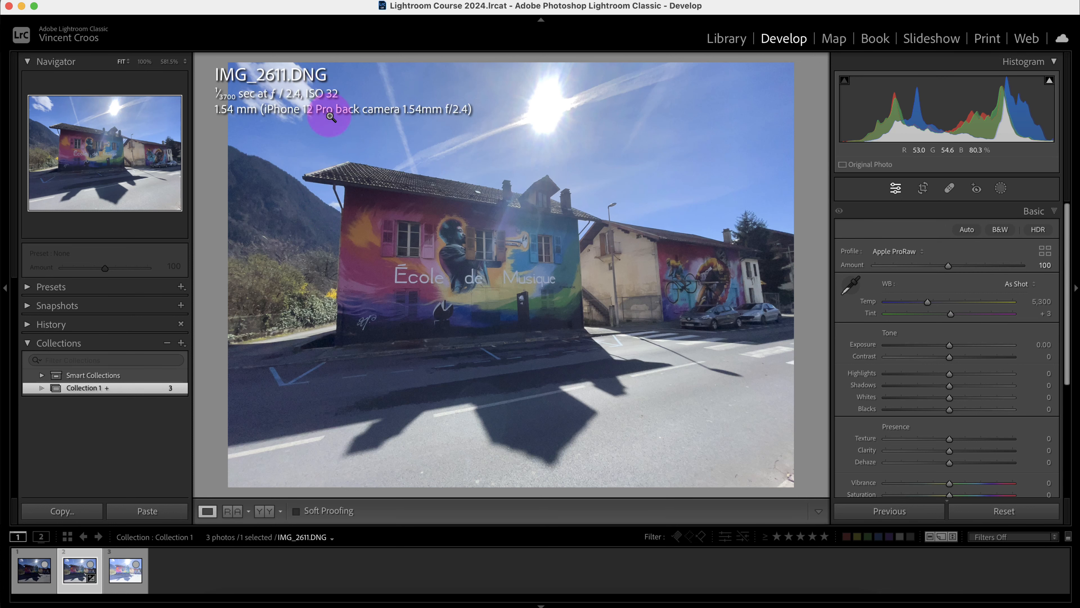
left_click(117, 578)
left_click(78, 579)
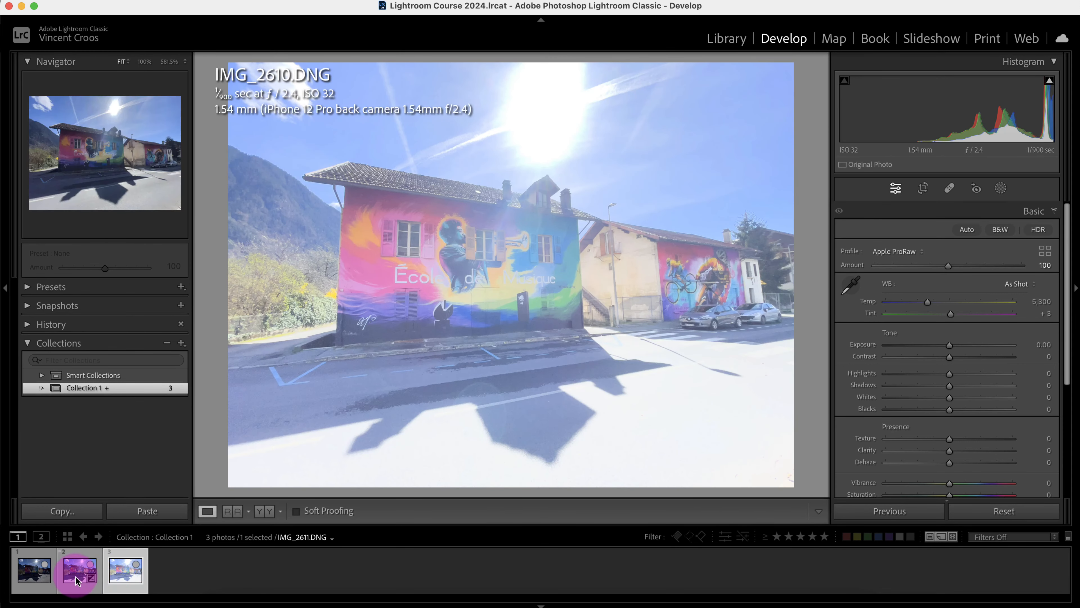
left_click(32, 583)
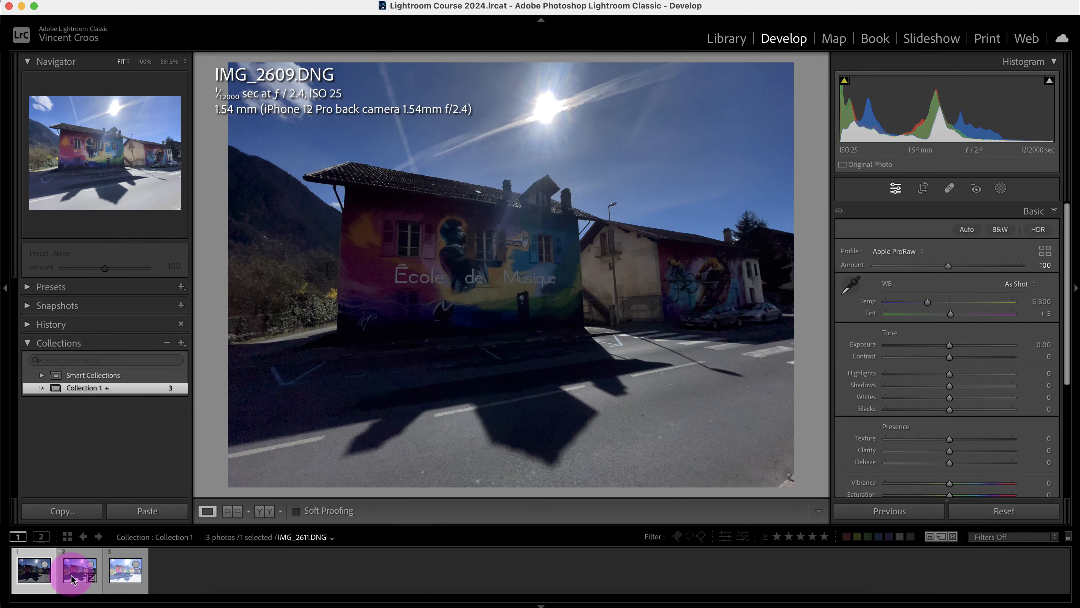
- Select all three bracketed photos with Auto Sync active and set their manual Luminance noise reduction to 50
left_click(120, 583, "shift")
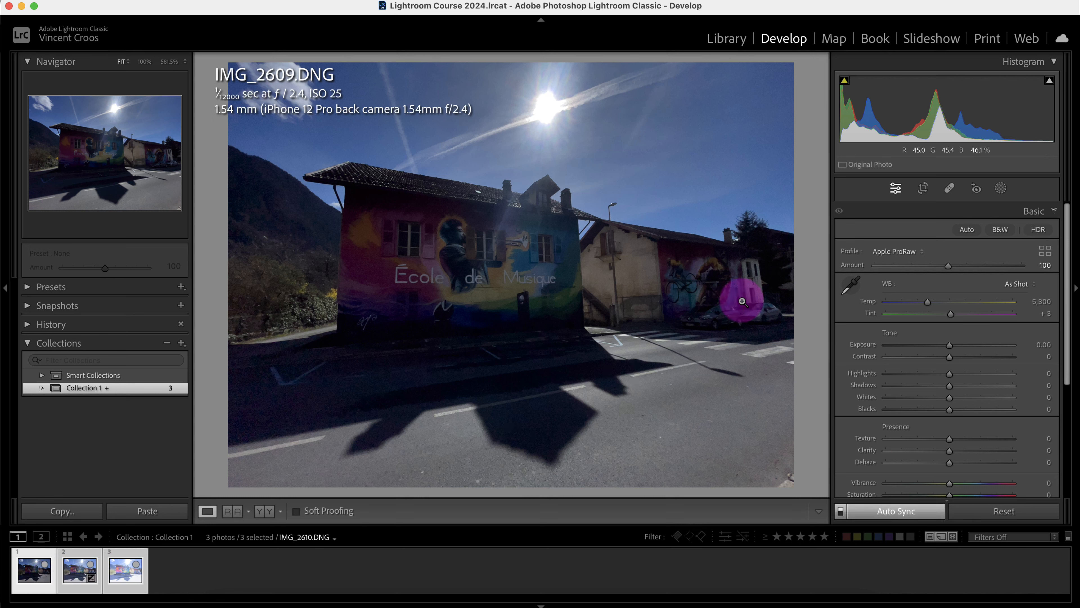
left_click_drag(1066, 279, 1065, 481)
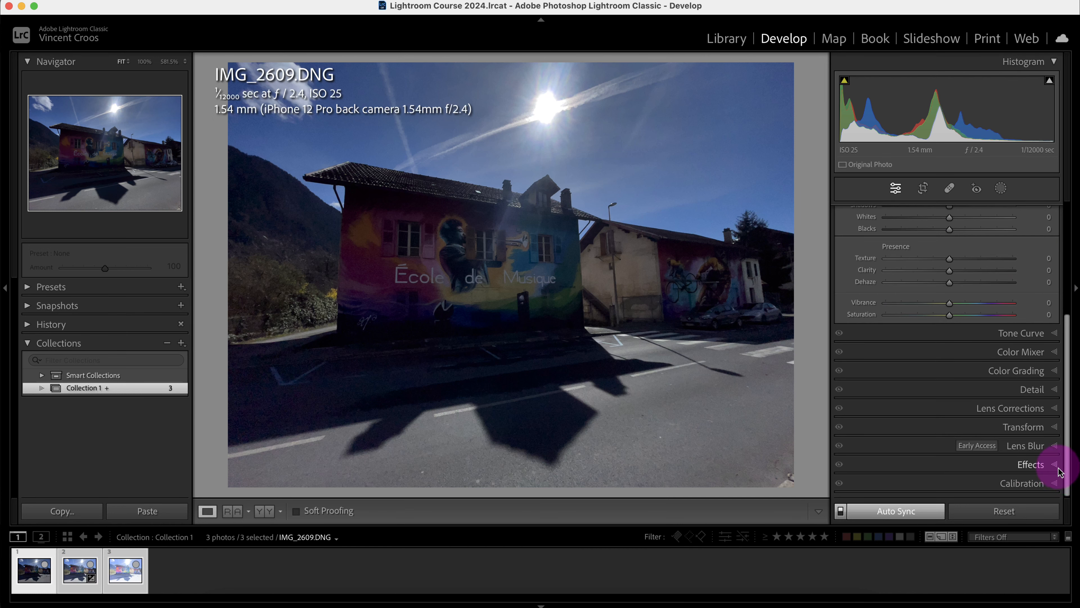
left_click(1059, 388)
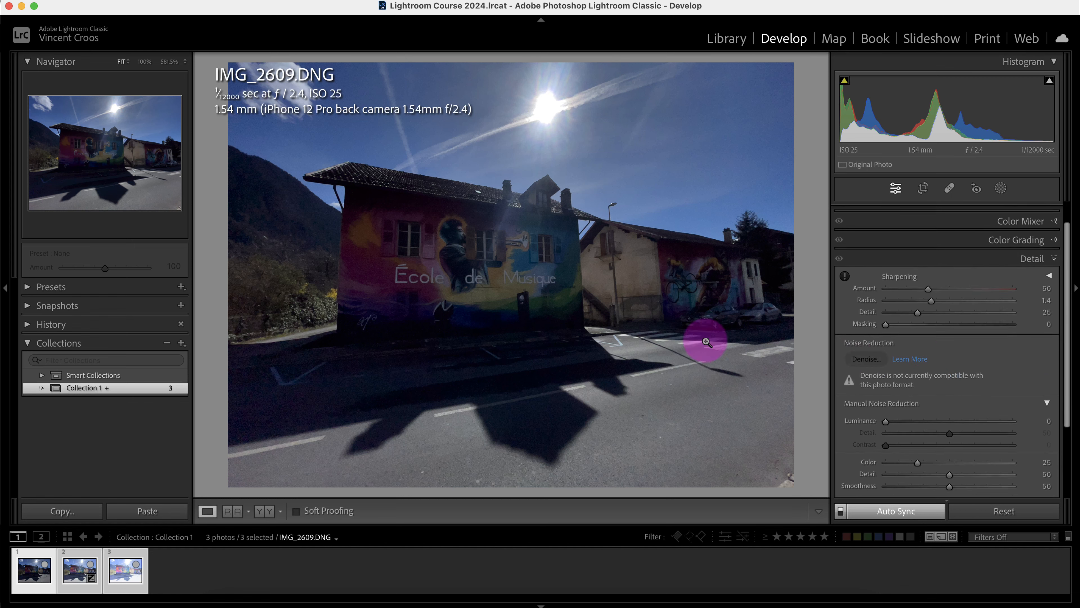
left_click(394, 178)
left_click_drag(314, 144, 500, 290)
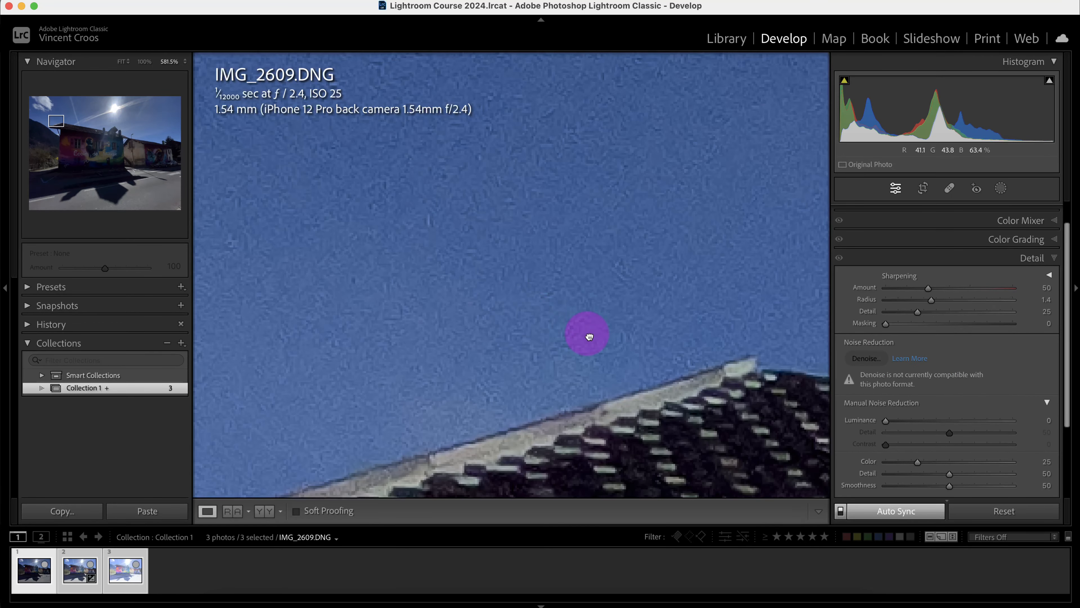
left_click_drag(586, 336, 432, 201)
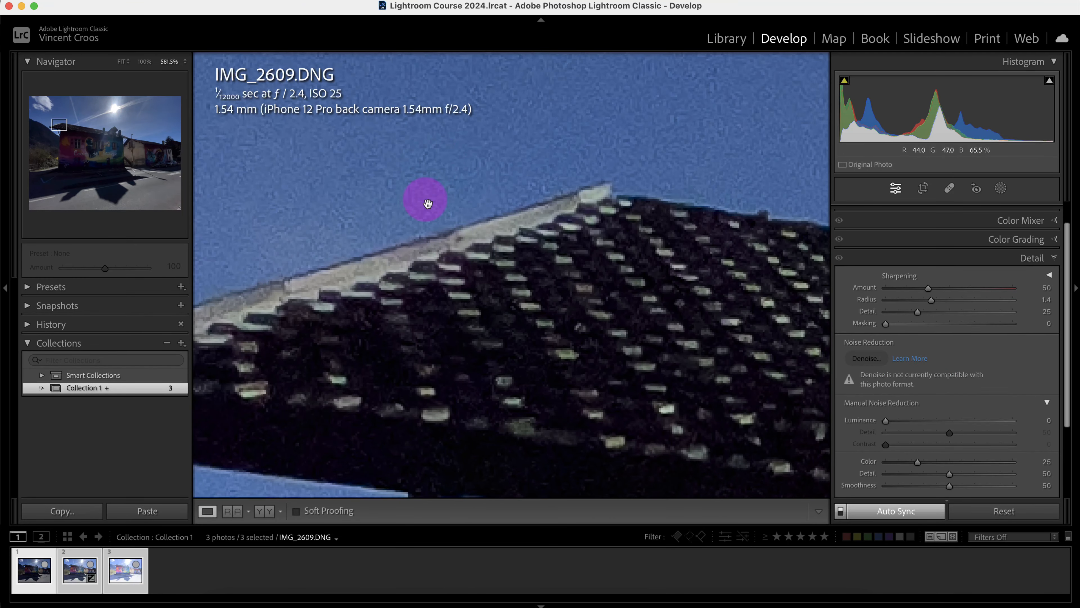
left_click_drag(1068, 386, 1067, 440)
left_click(917, 340)
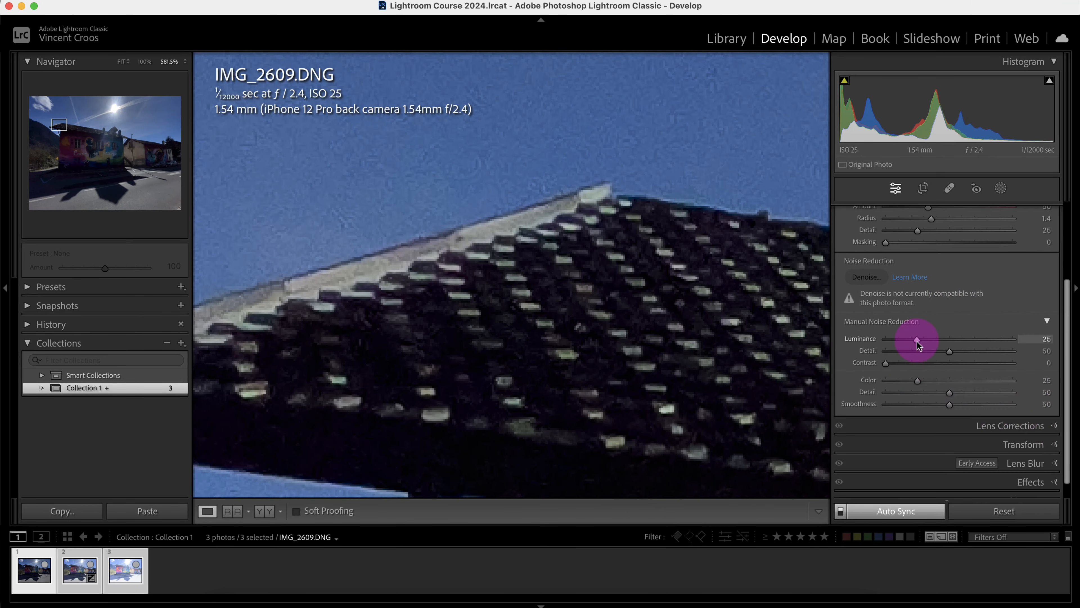
left_click_drag(917, 341, 949, 341)
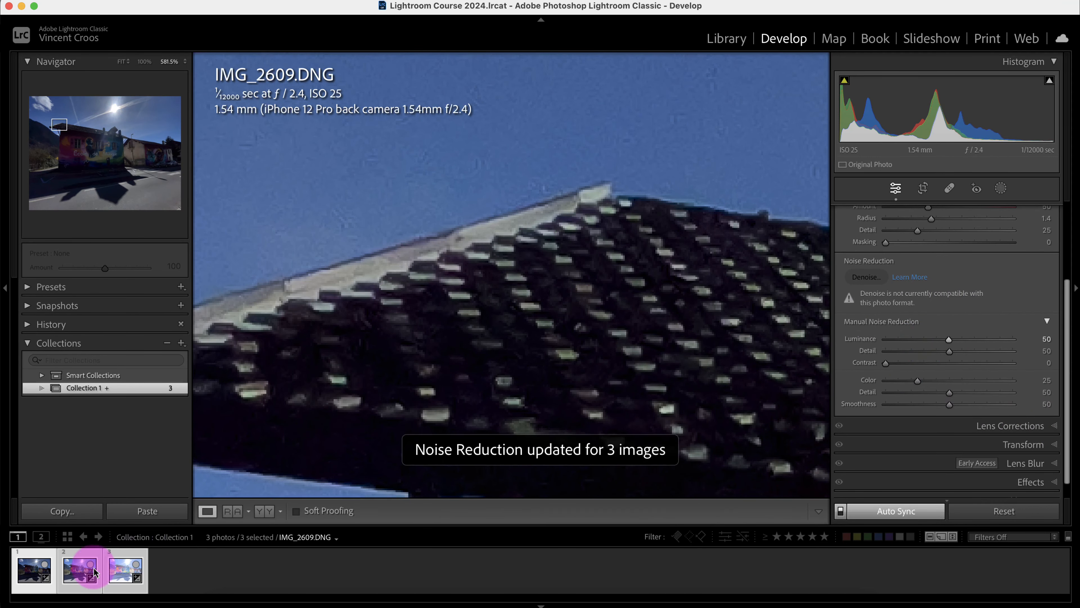
- Examine the remaining noise in the sky and roof on the other exposures and the darkest photo
left_click(75, 572)
left_click(123, 571)
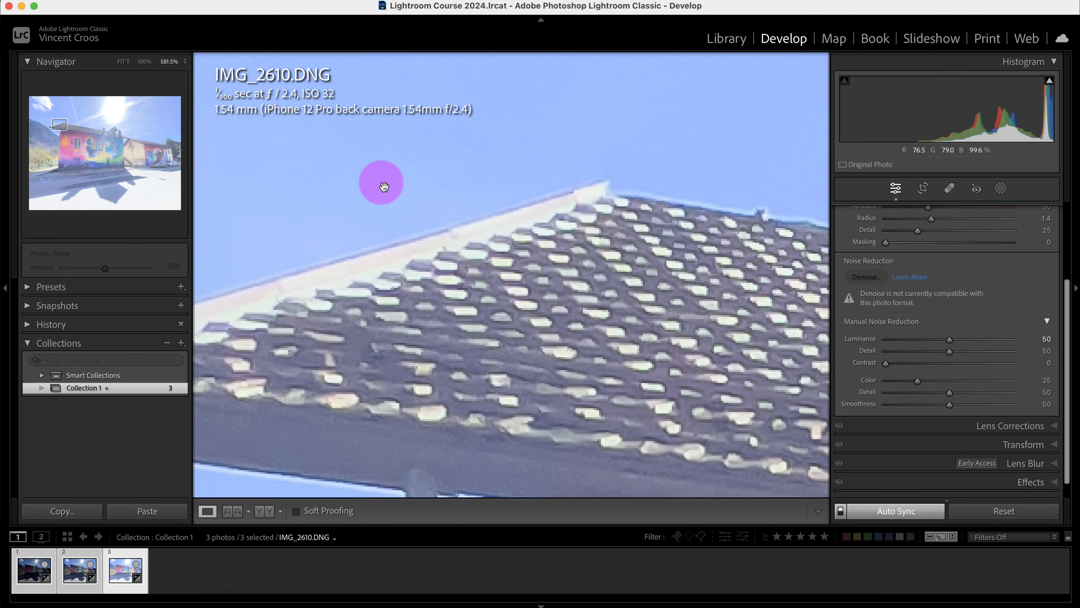
left_click(35, 575)
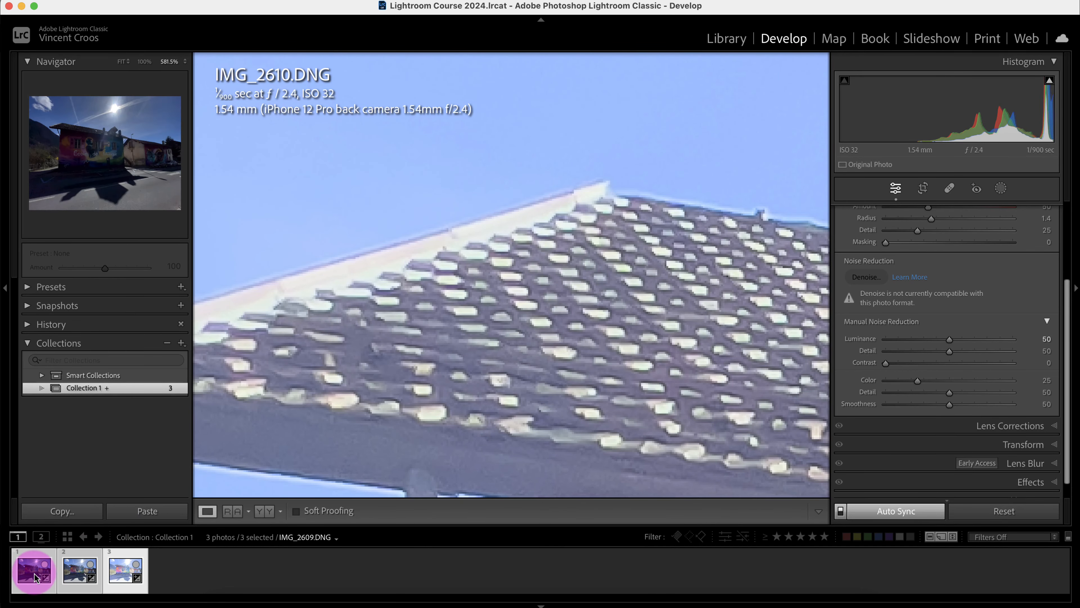
left_click_drag(297, 238, 430, 329)
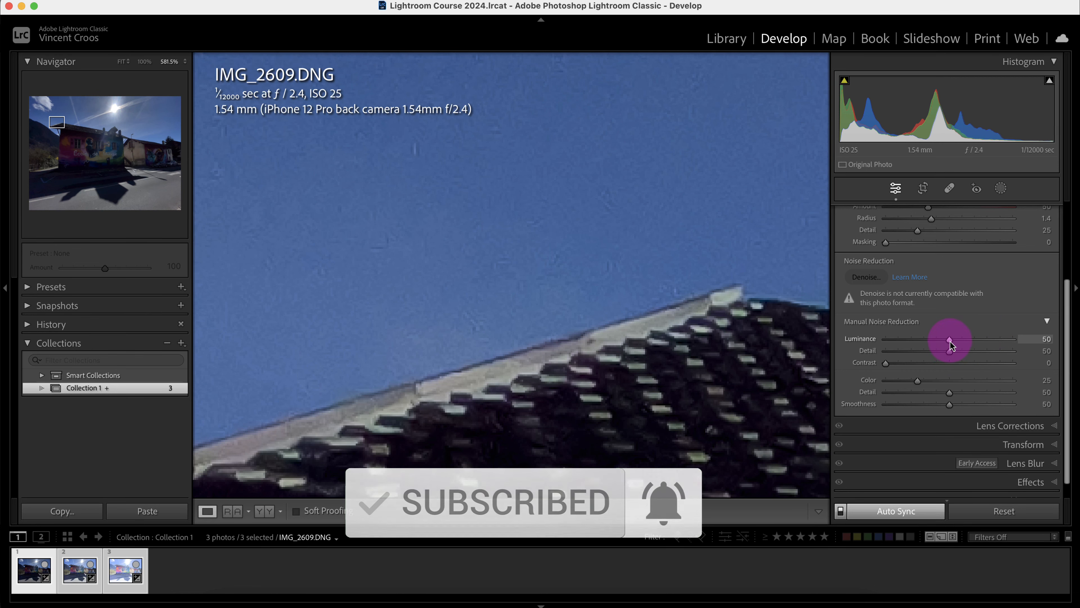
- Reselect all three exposures and raise their synced manual Luminance noise reduction to 55
left_click_drag(950, 341, 942, 343)
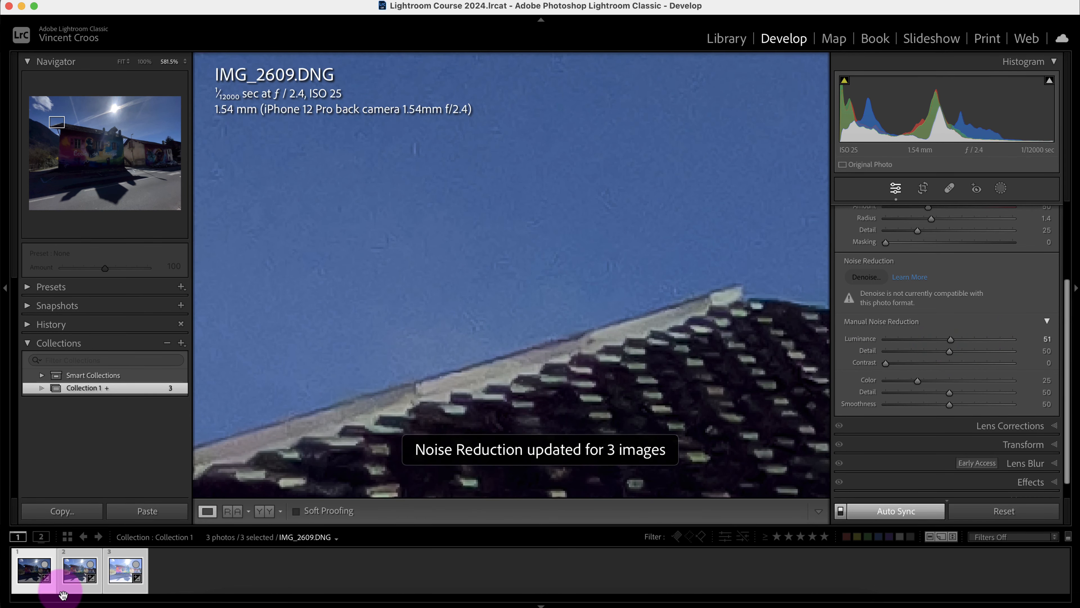
left_click(76, 586)
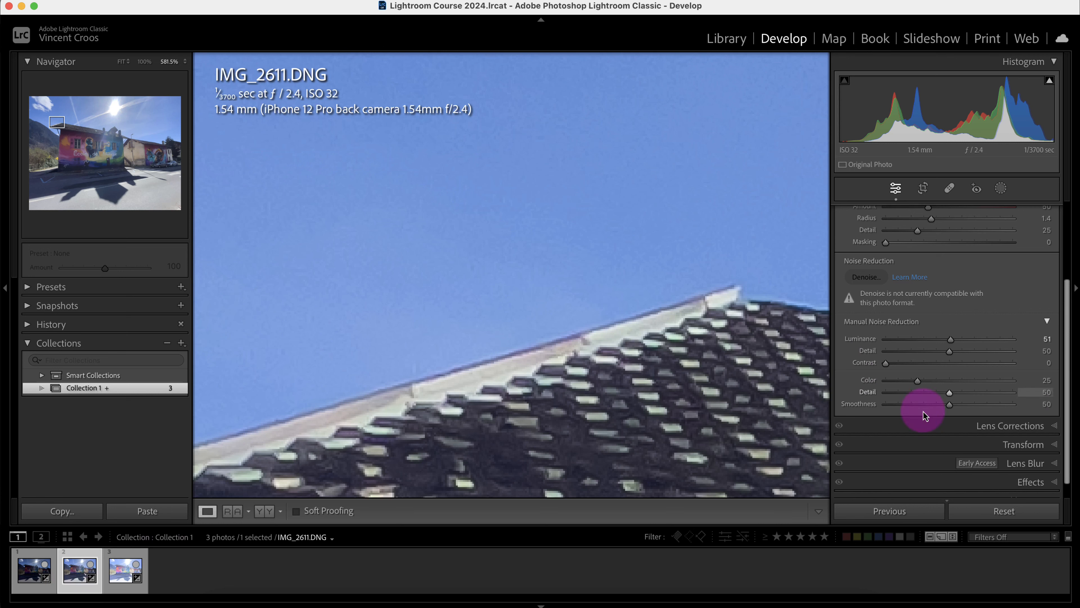
left_click(34, 569)
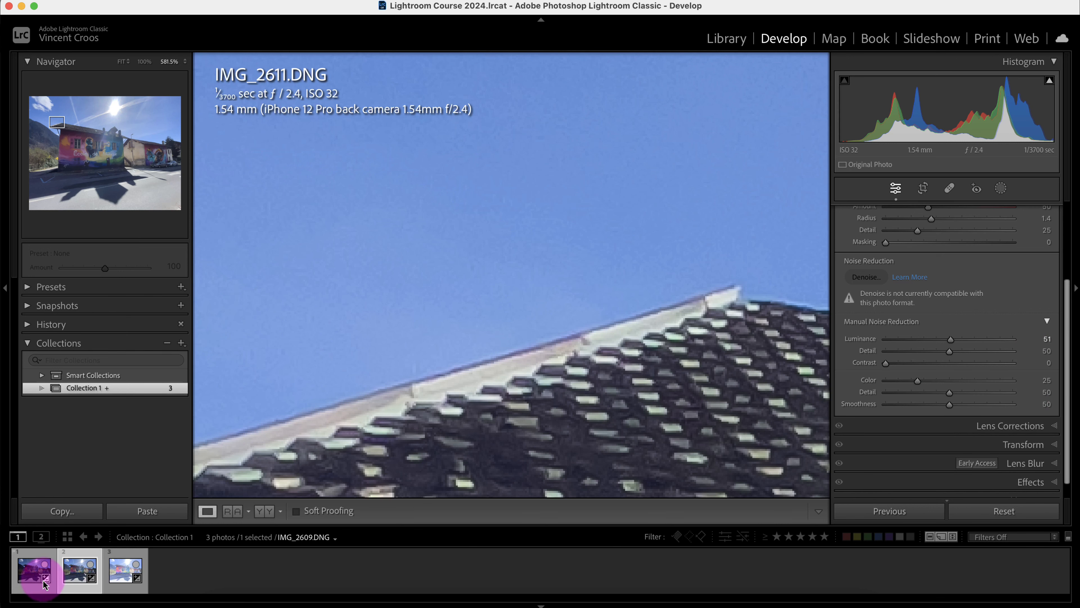
left_click(126, 569, "shift")
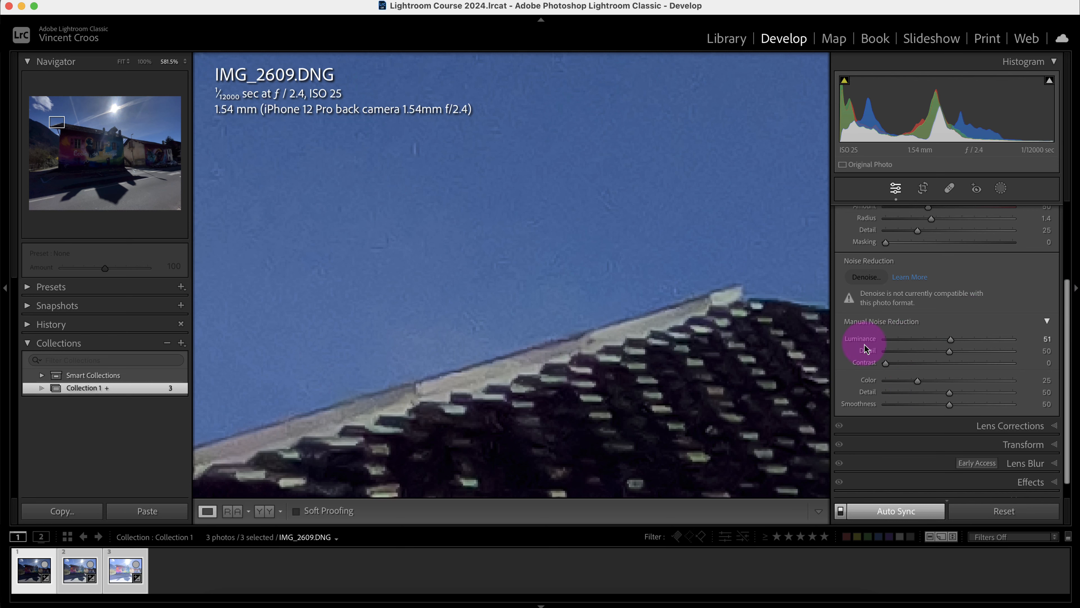
mouse_move(954, 342)
left_mouse_down()
mouse_move(917, 338)
mouse_move(956, 343)
left_mouse_up()
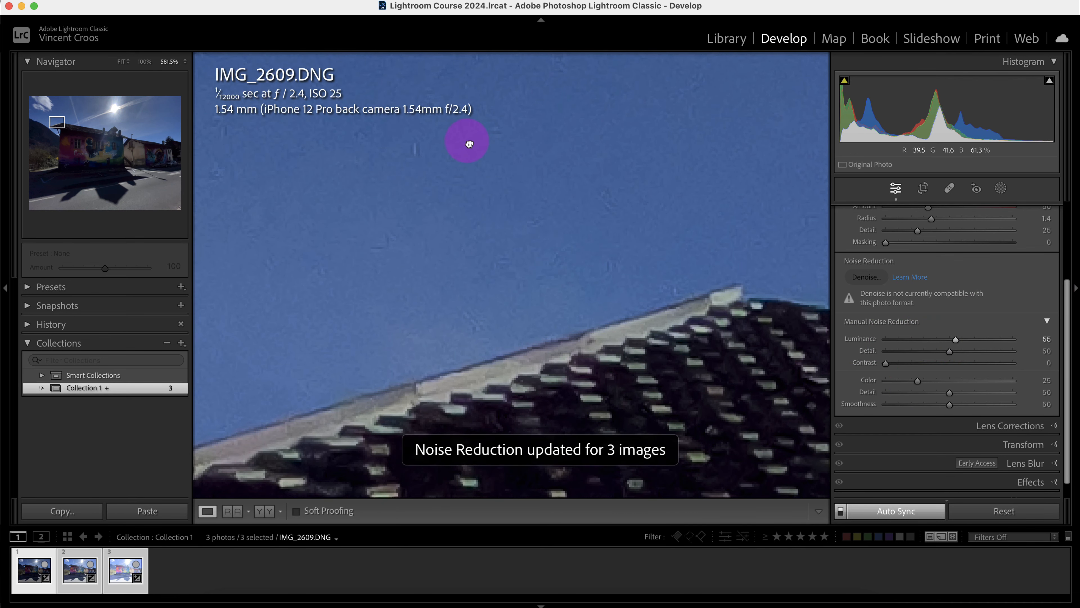
- Inspect the sky noise in IMG_2609.DNG, return to the full photo and hide the info overlay
scroll(467, 143, "up", 4)
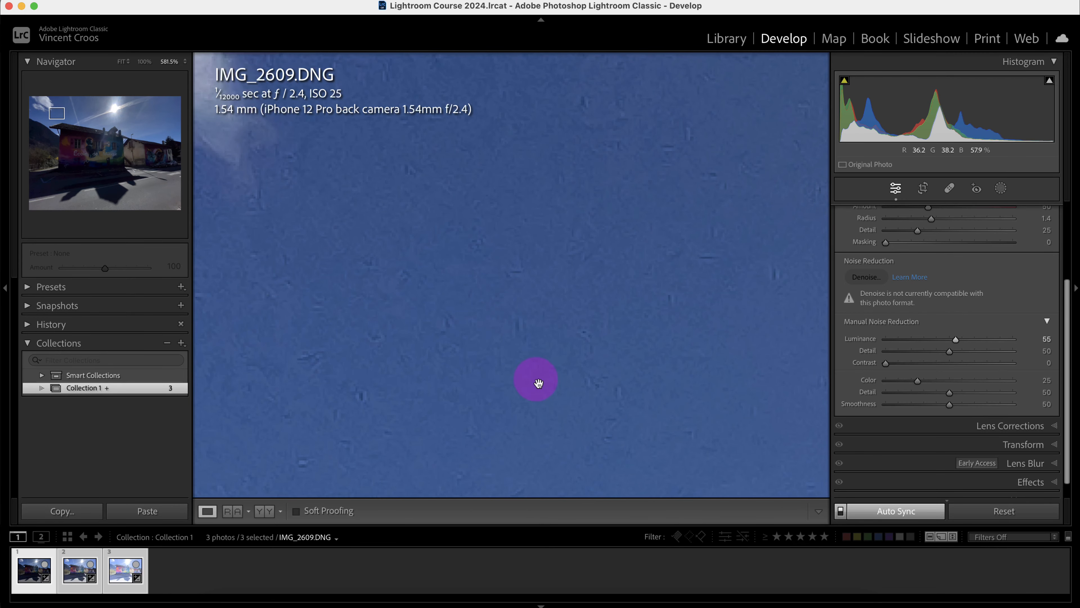
left_click_drag(538, 383, 393, 225)
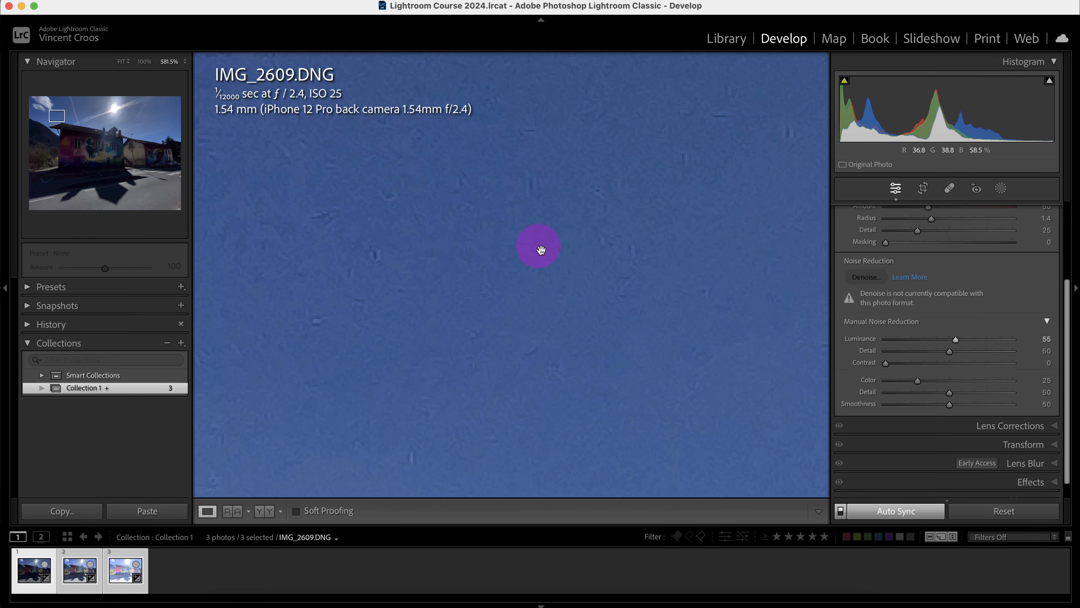
left_click(506, 246)
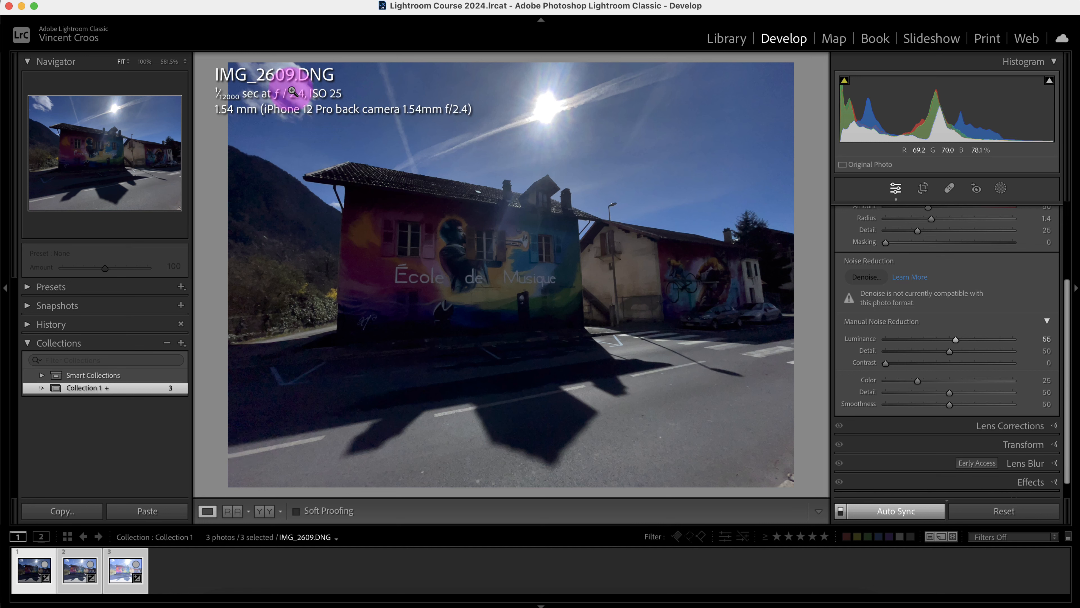
key("i")
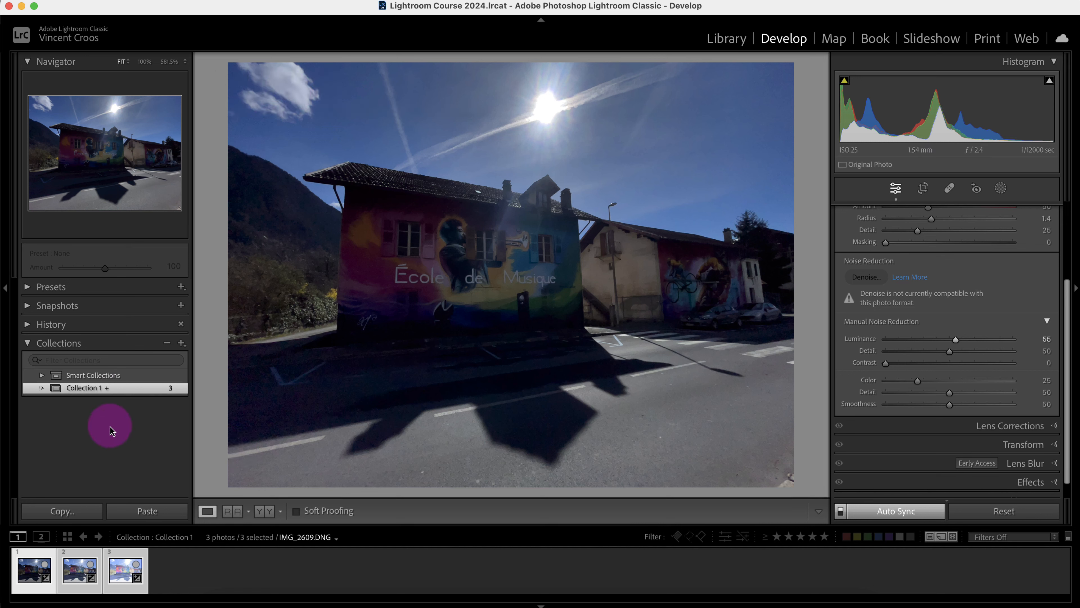
- Export the three selected photos to Photomatix Pro with image alignment, the Hand-held (standard) preset and TIFF 8-bit output
right_click(118, 570)
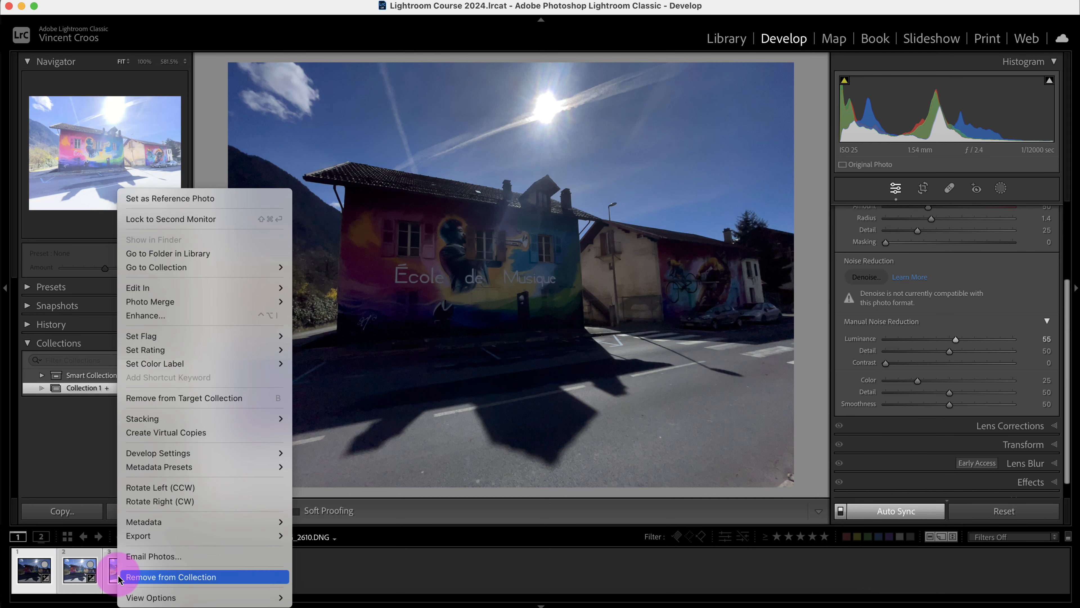
mouse_move(233, 538)
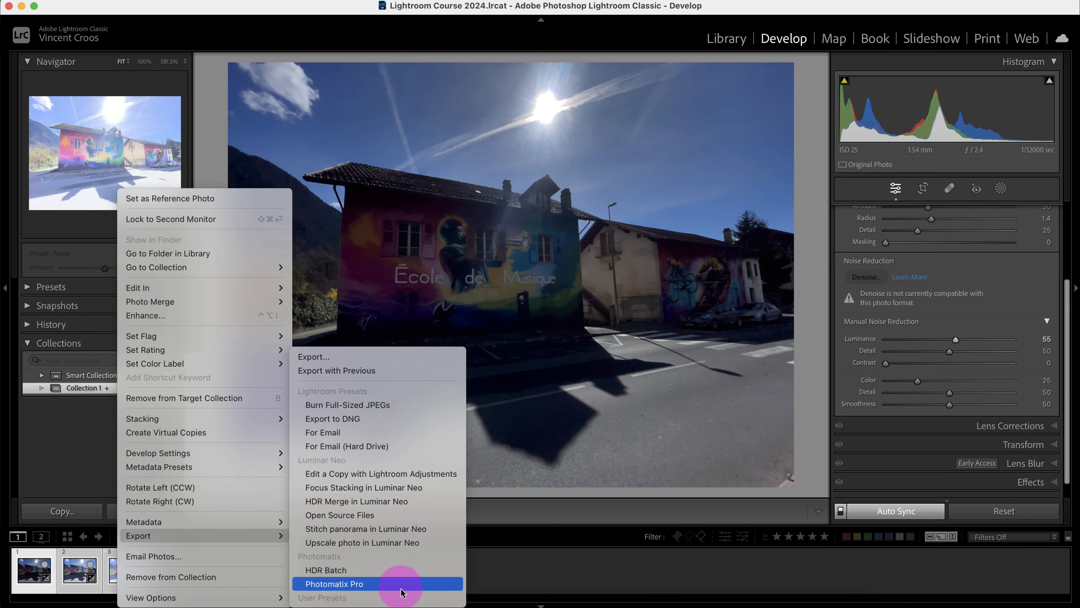
left_click(400, 584)
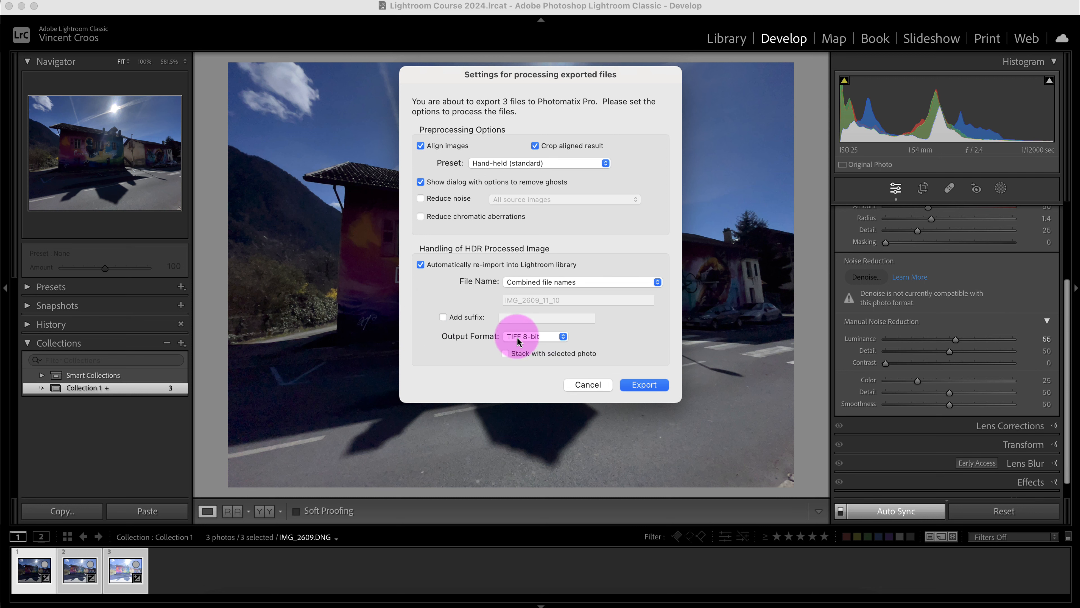
left_click(639, 385)
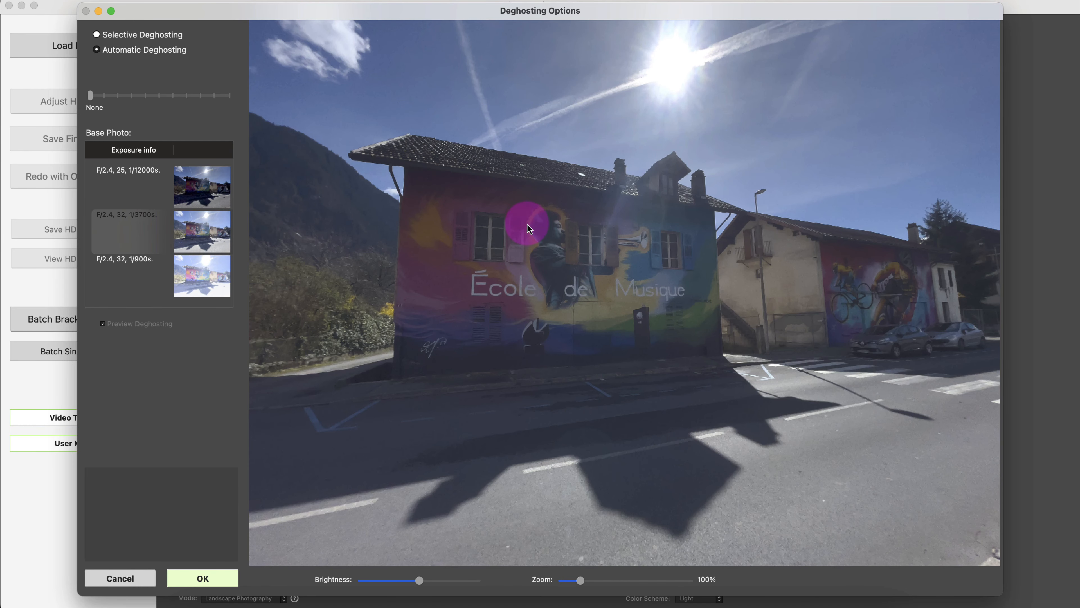
- View the Selective Deghosting options and return to Automatic Deghosting
mouse_move(134, 240)
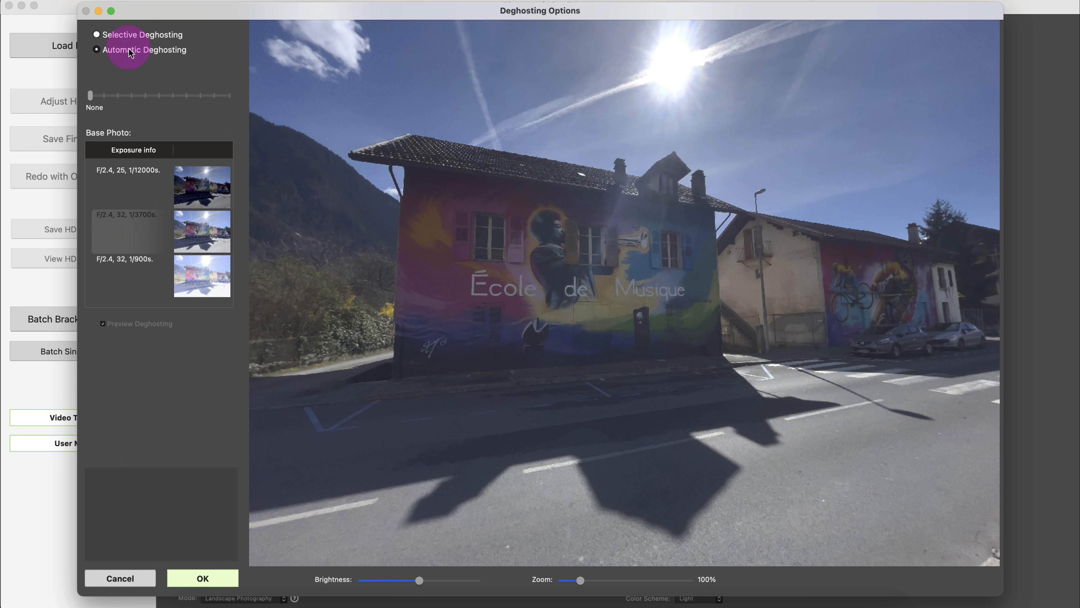
left_click(114, 37)
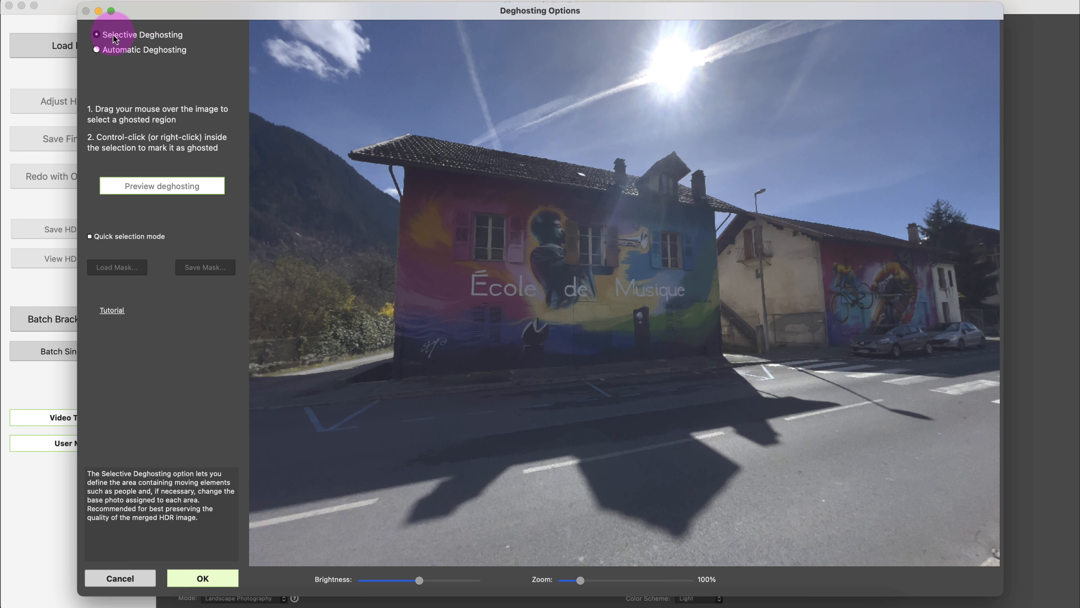
left_click(116, 52)
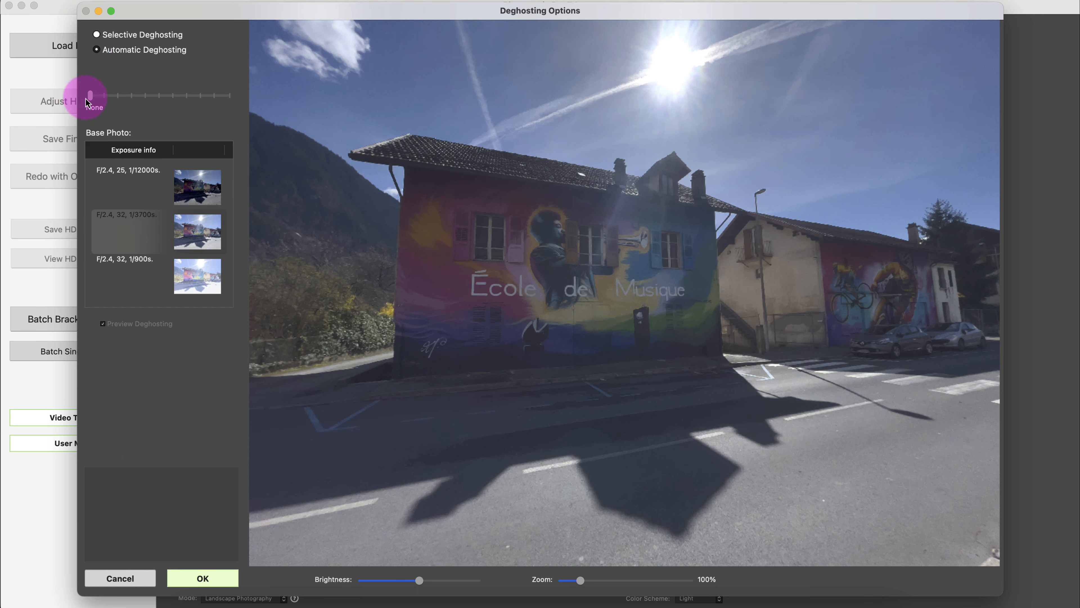
- Set Automatic Deghosting to Very Mild with the F/2.4, 32, 1/3700s. exposure as base photo, and apply it
left_click_drag(85, 102, 98, 98)
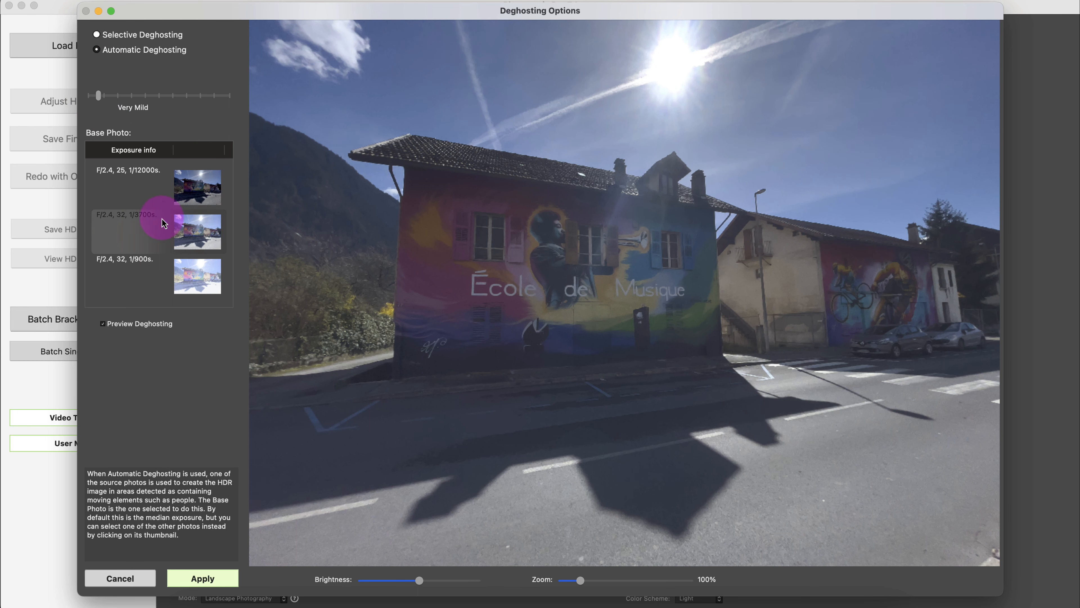
mouse_move(118, 232)
left_mouse_down()
mouse_move(129, 193)
mouse_move(130, 234)
left_mouse_up()
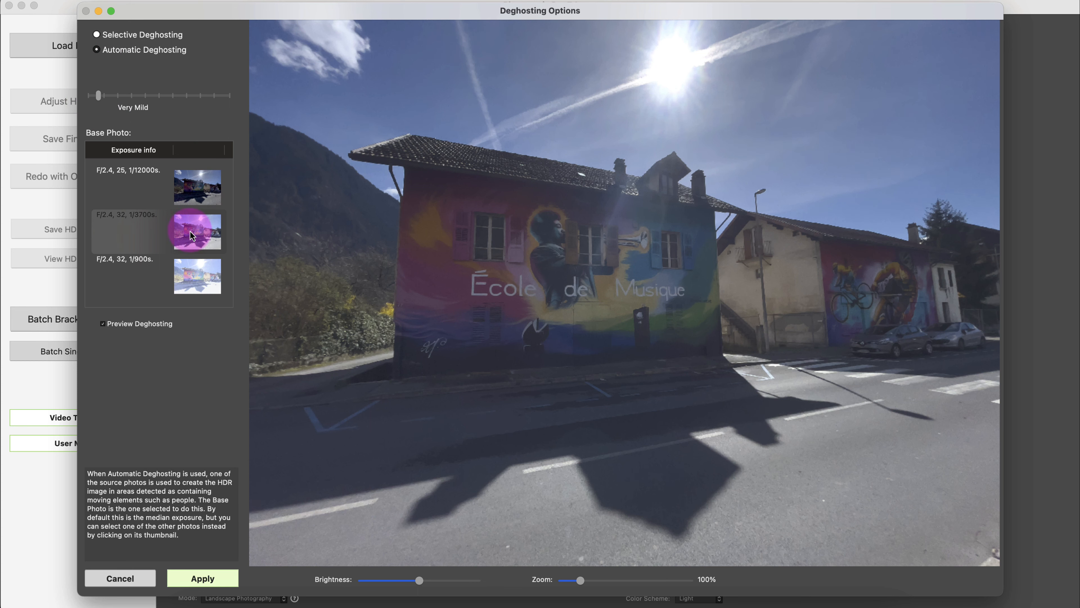
left_click(188, 239)
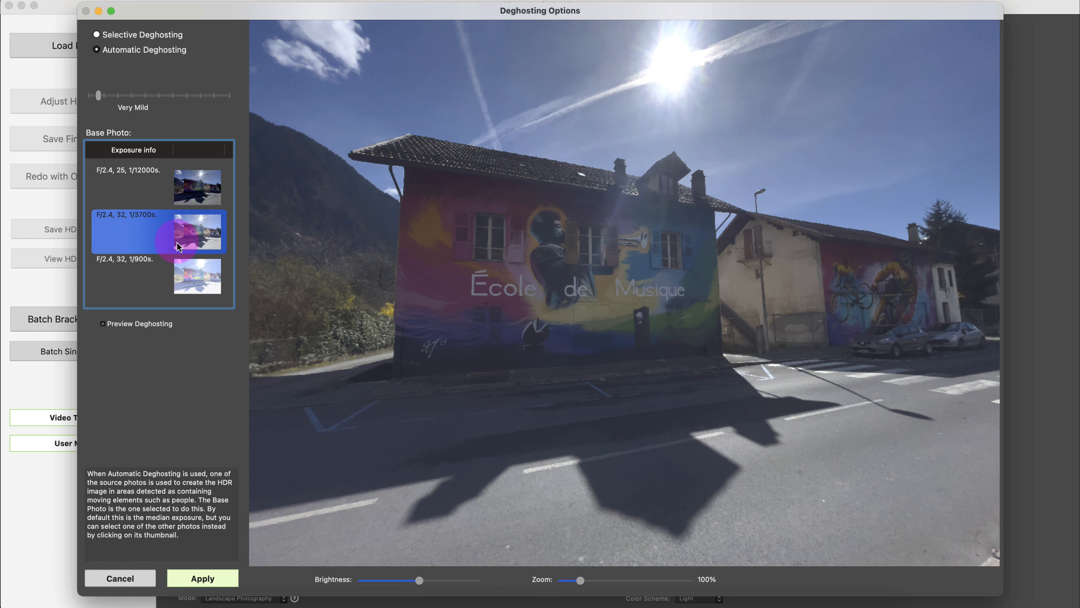
left_click(203, 579)
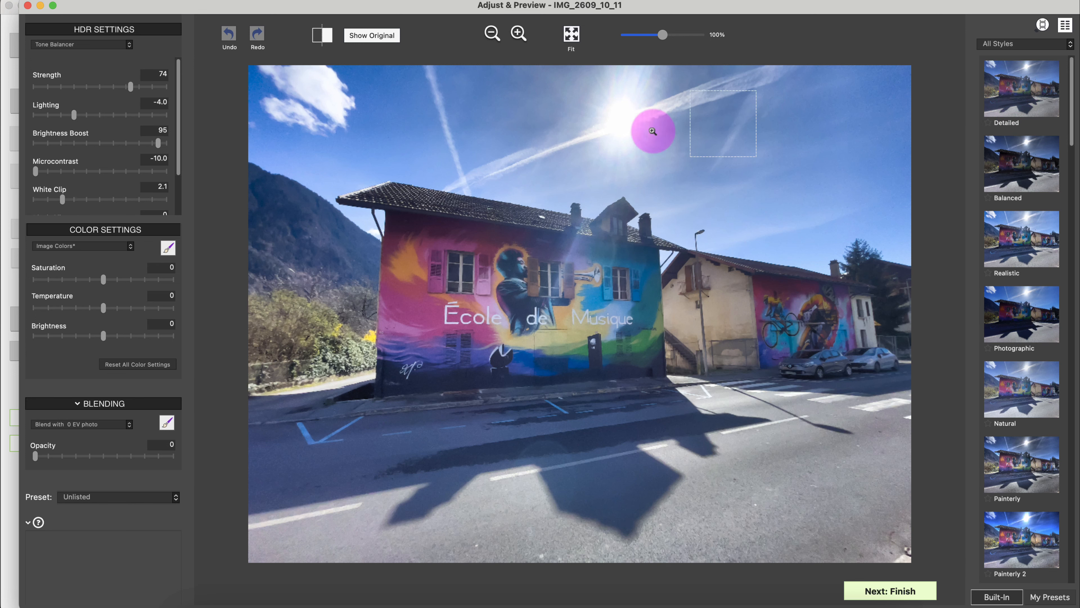
- Try the Balanced, Surreal and Monochrome preset styles on the merged HDR image
left_click(1021, 163)
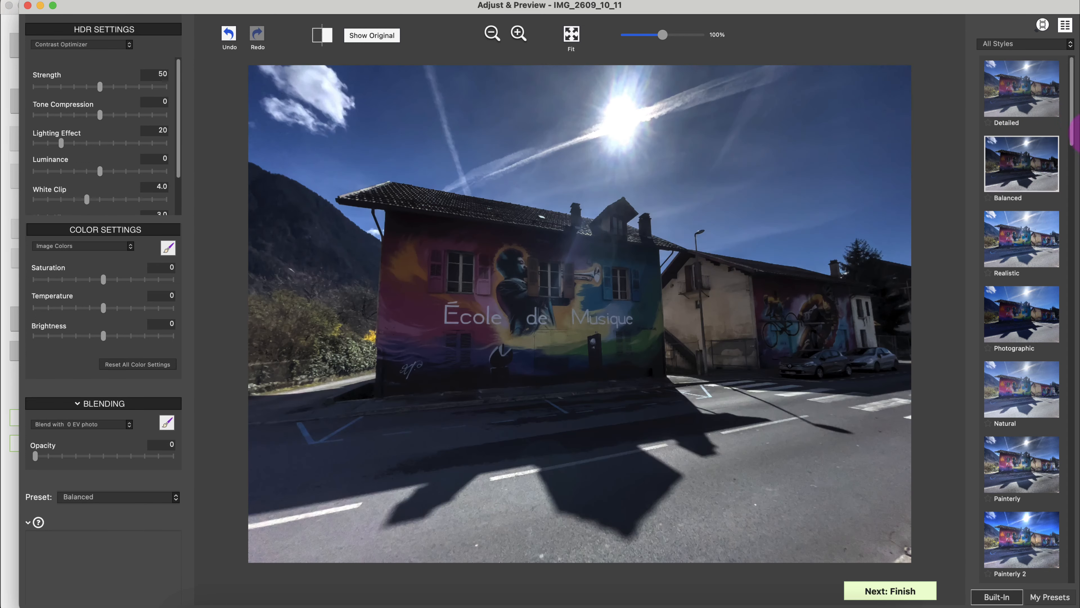
left_click_drag(1072, 127, 1074, 329)
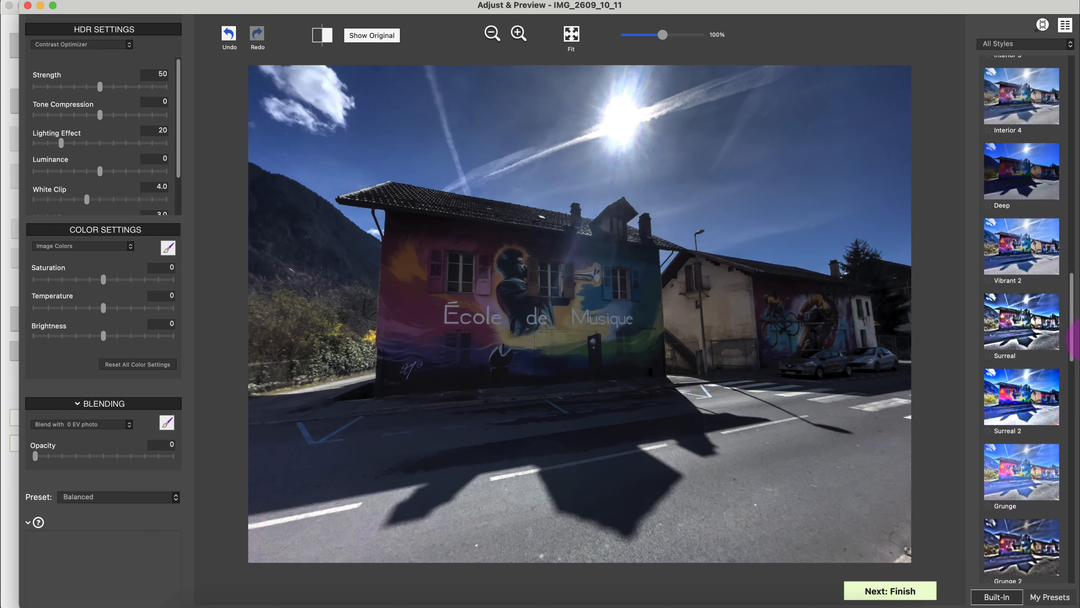
left_click(1023, 314)
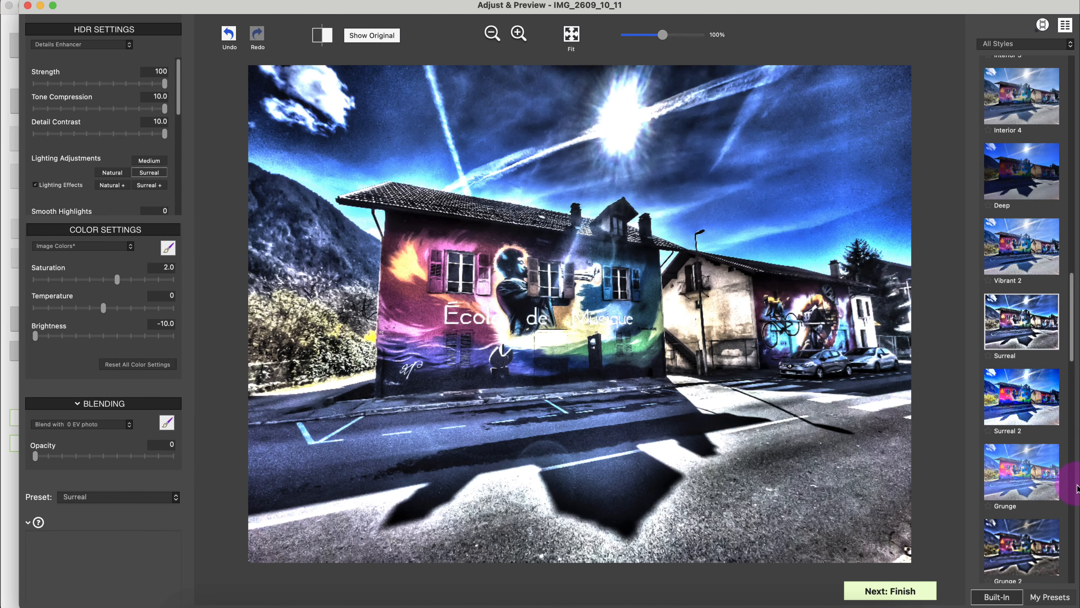
left_click_drag(1071, 355, 1072, 447)
left_click(1023, 385)
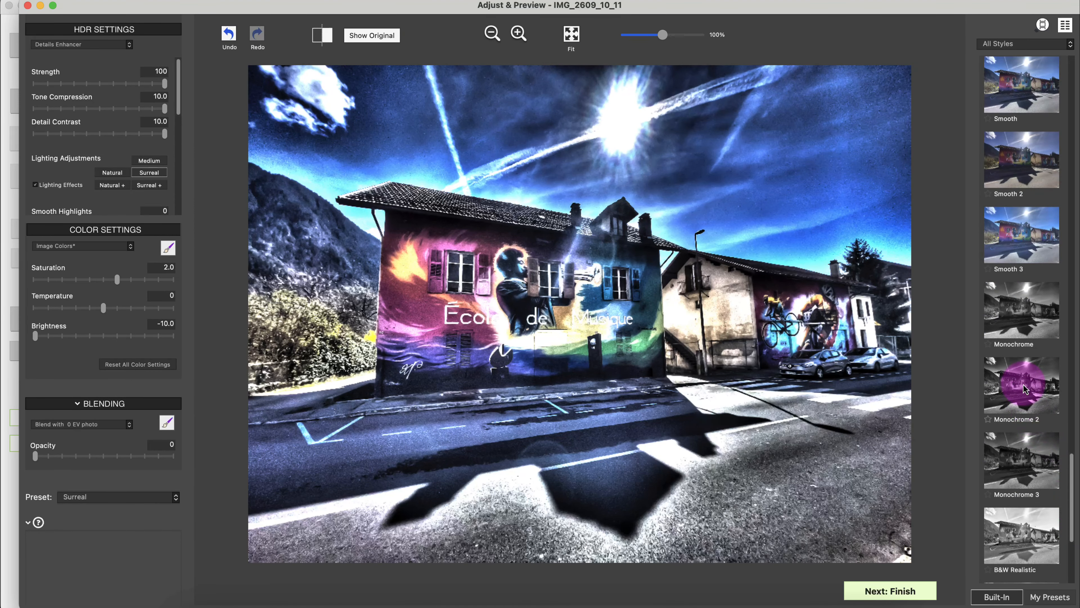
left_click(1028, 473)
left_click(1020, 322)
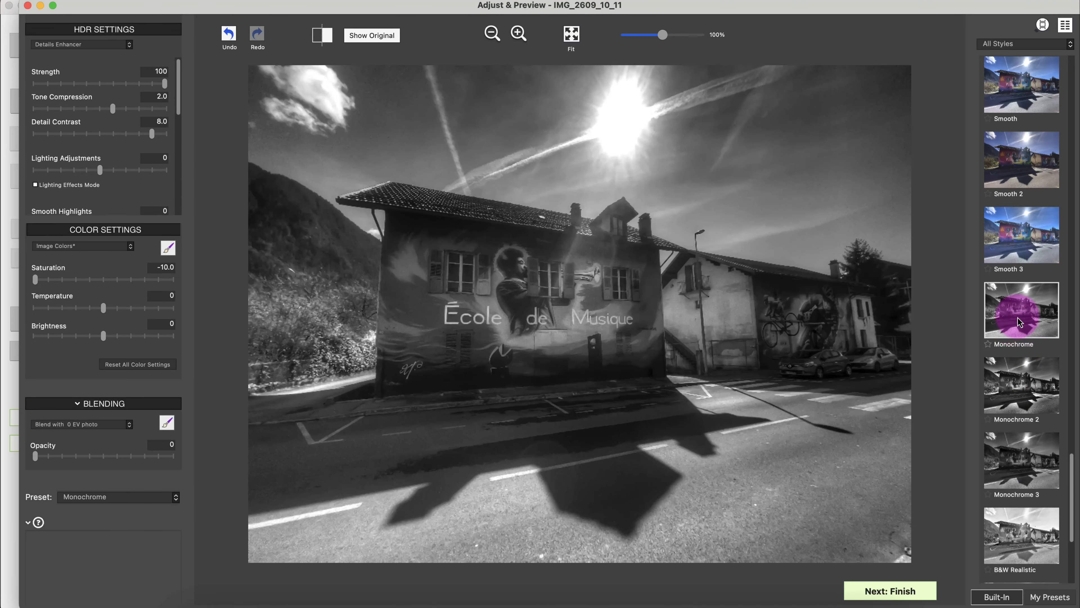
- Preview the merged image in the Detailed, Balanced, Realistic and Photographic styles
left_click_drag(1072, 489, 1073, 86)
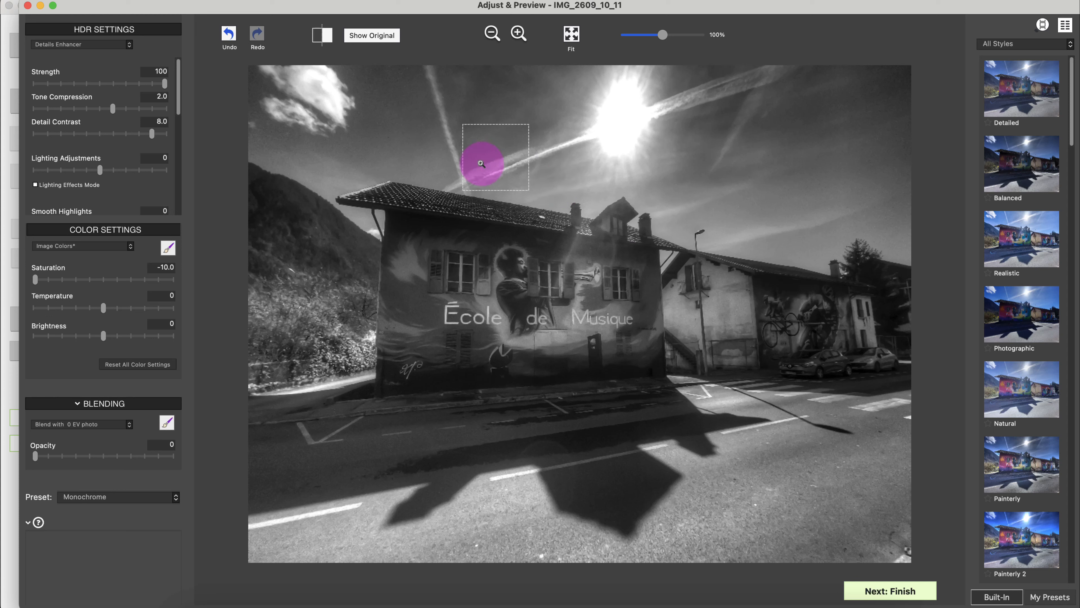
left_click(1024, 88)
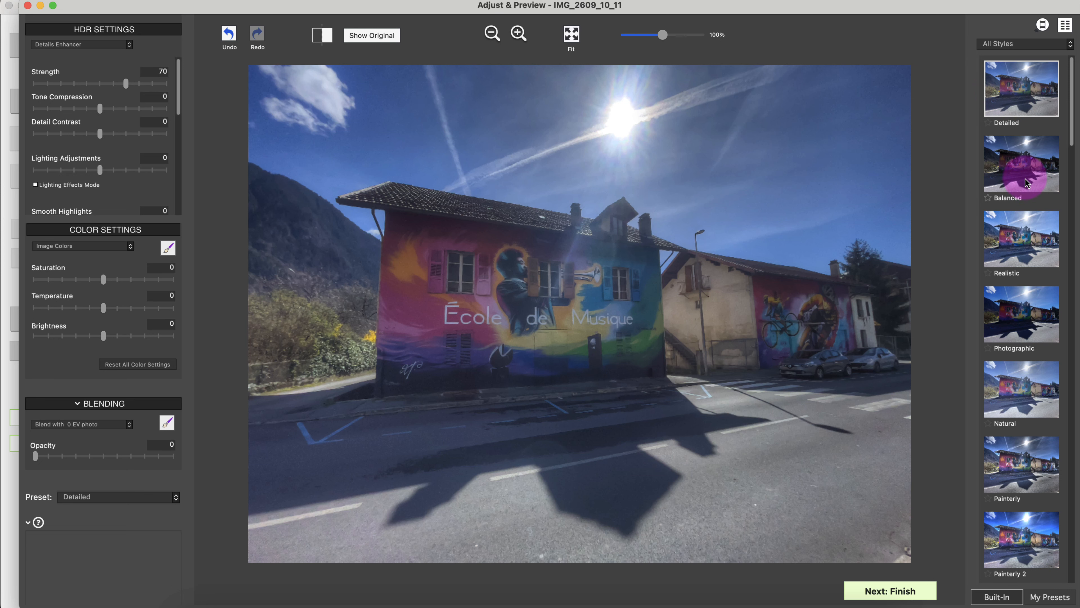
left_click(1020, 170)
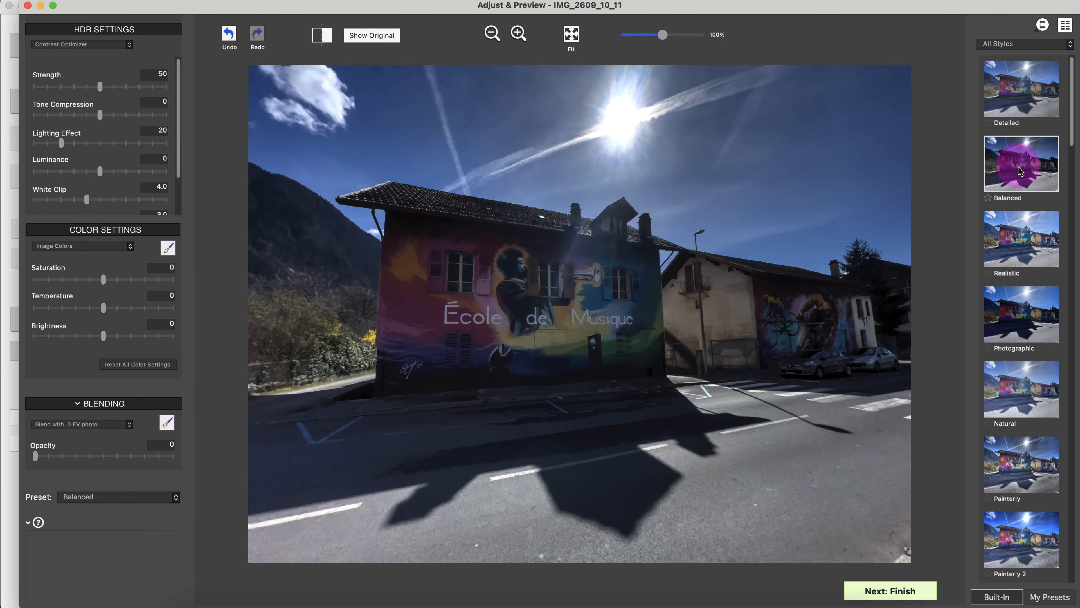
left_click(1023, 268)
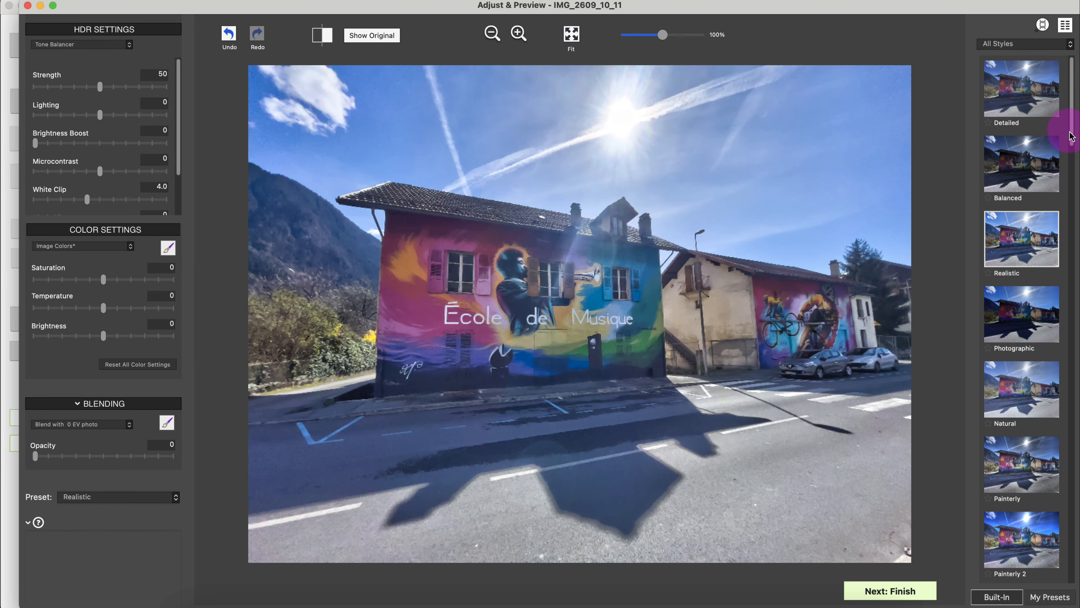
left_click_drag(1070, 136, 1071, 162)
left_click(1038, 175)
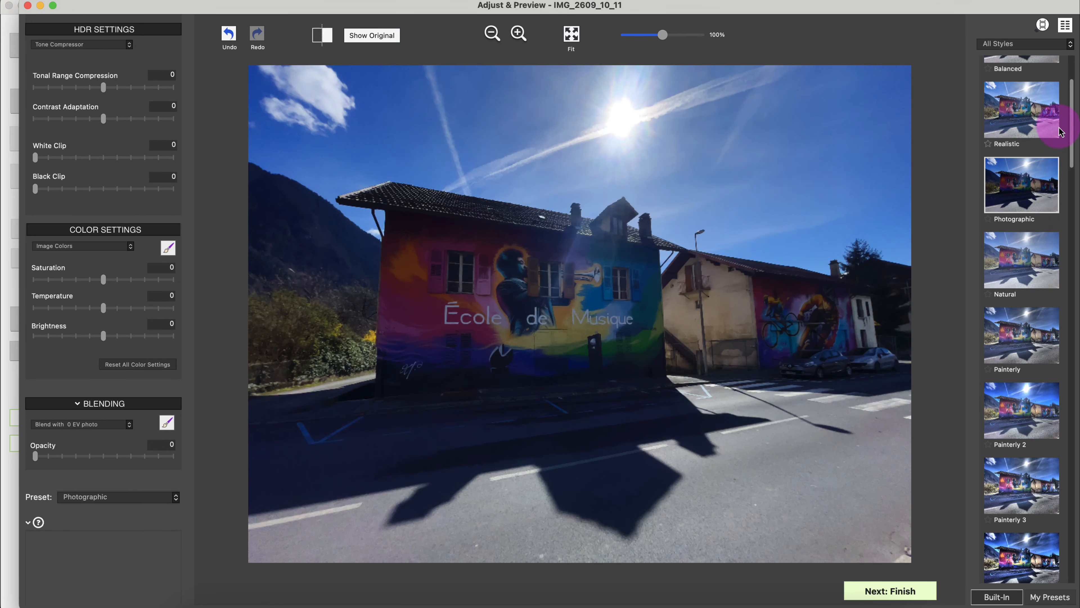
- Compare the Realistic, Natural and Photographic styles on the merged image
left_click_drag(1070, 121, 1071, 100)
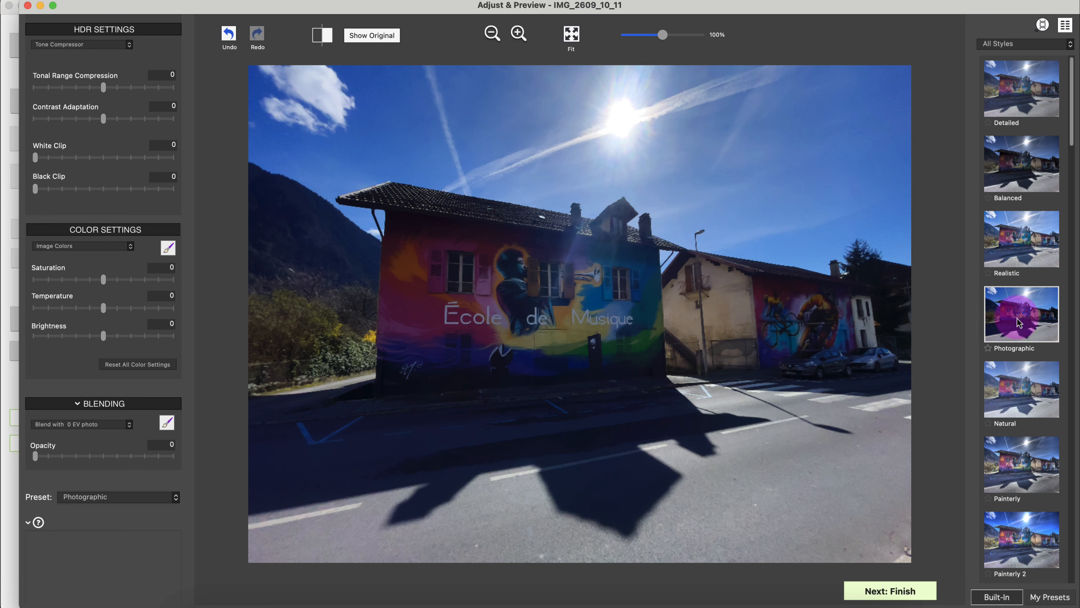
left_click(1018, 261)
left_click_drag(1073, 134, 1074, 159)
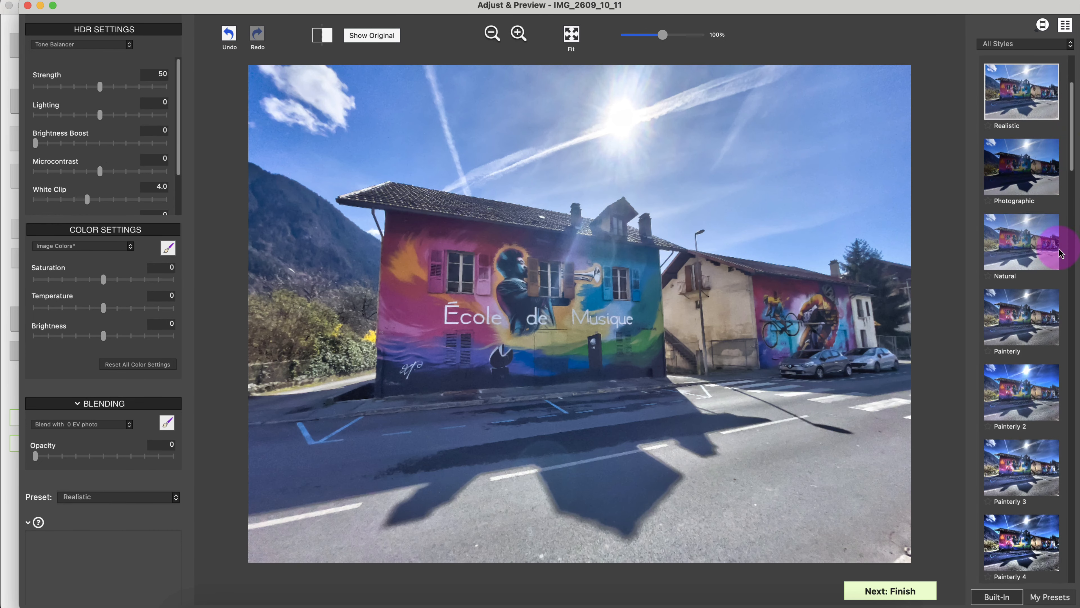
left_click(1032, 241)
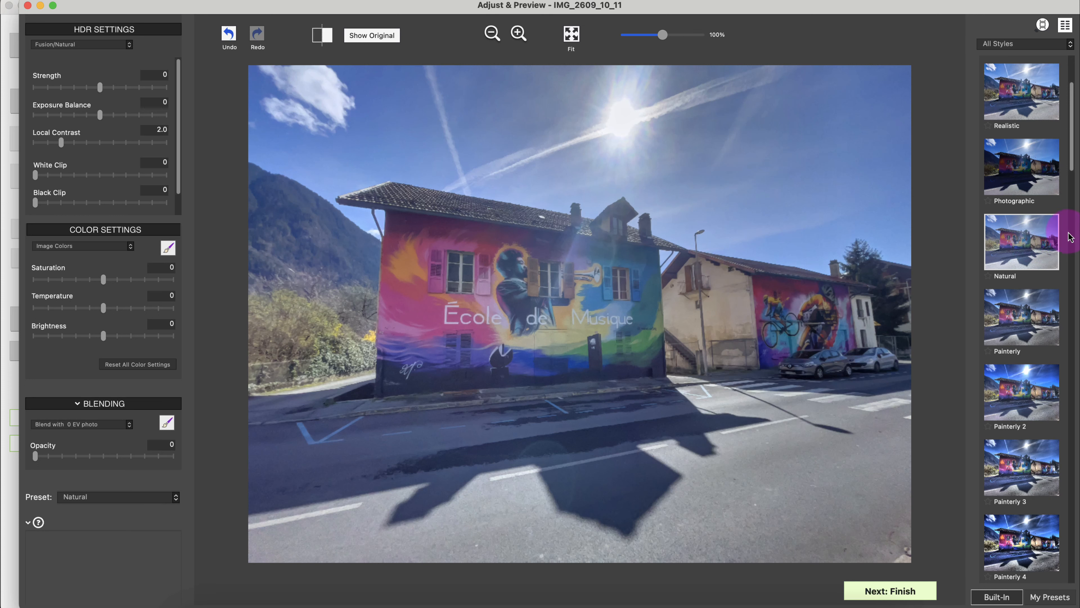
left_click_drag(1072, 164, 1072, 172)
left_click(1058, 140)
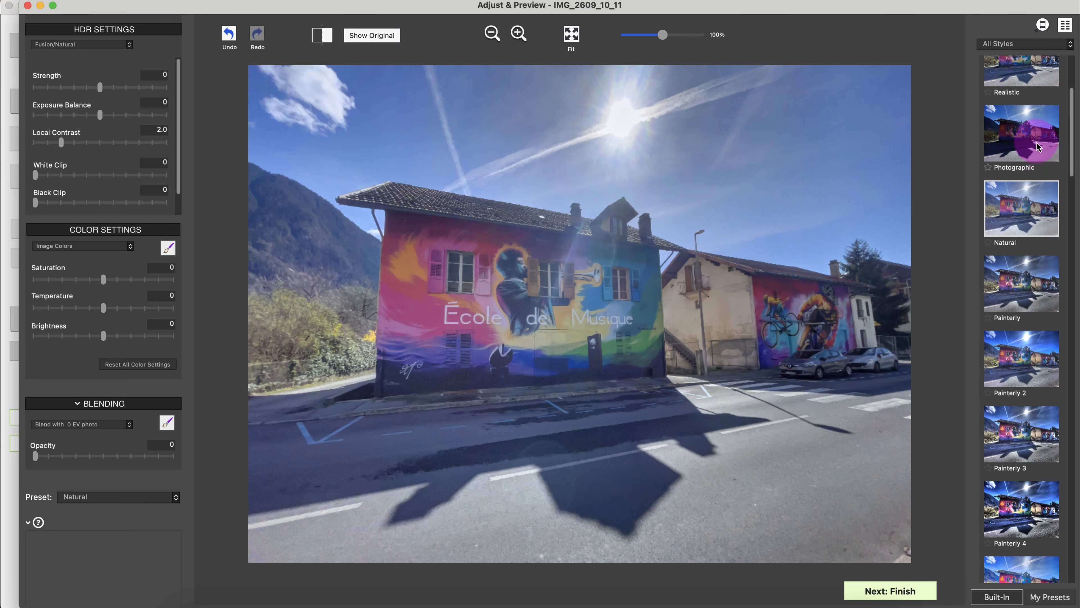
scroll(1043, 166, "up", 5)
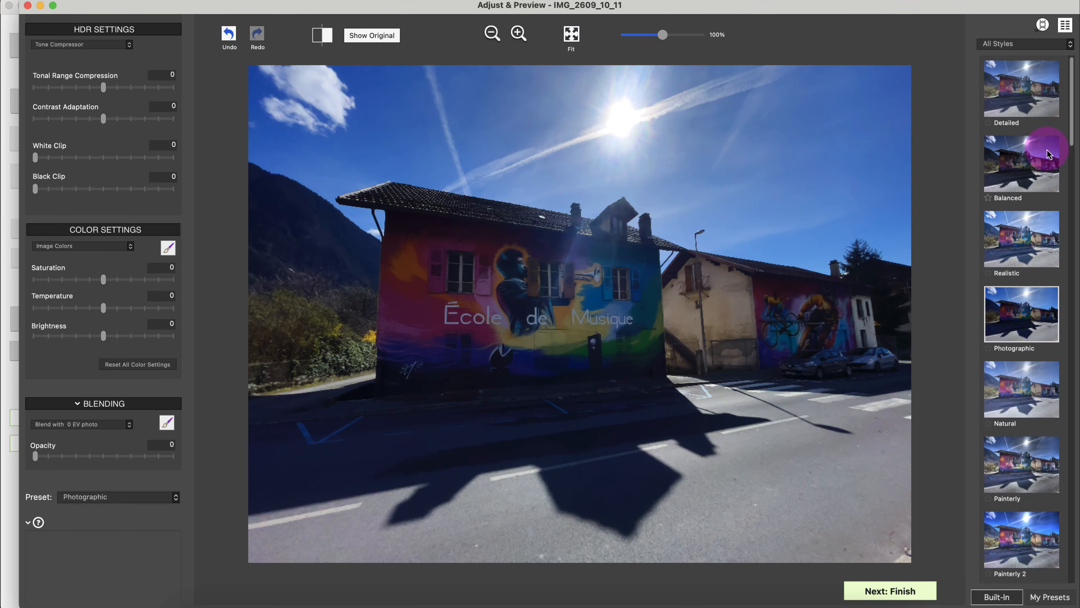
left_click(1038, 157)
- Apply the Natural preset and set Strength to 2.7, Exposure Balance to -2.8 and Local Contrast to 4.0
left_click(1033, 388)
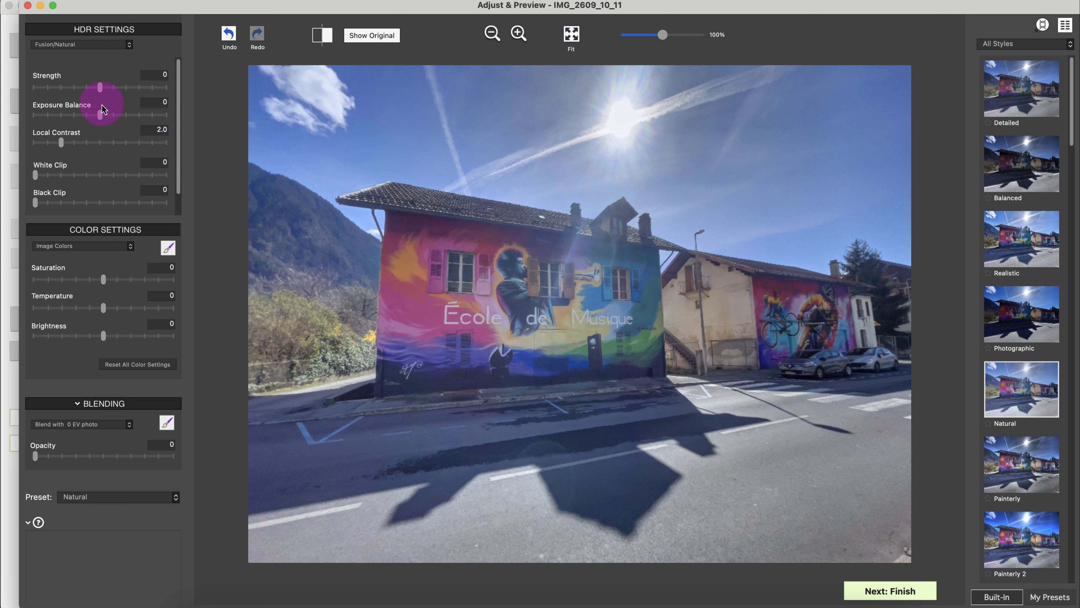
mouse_move(62, 149)
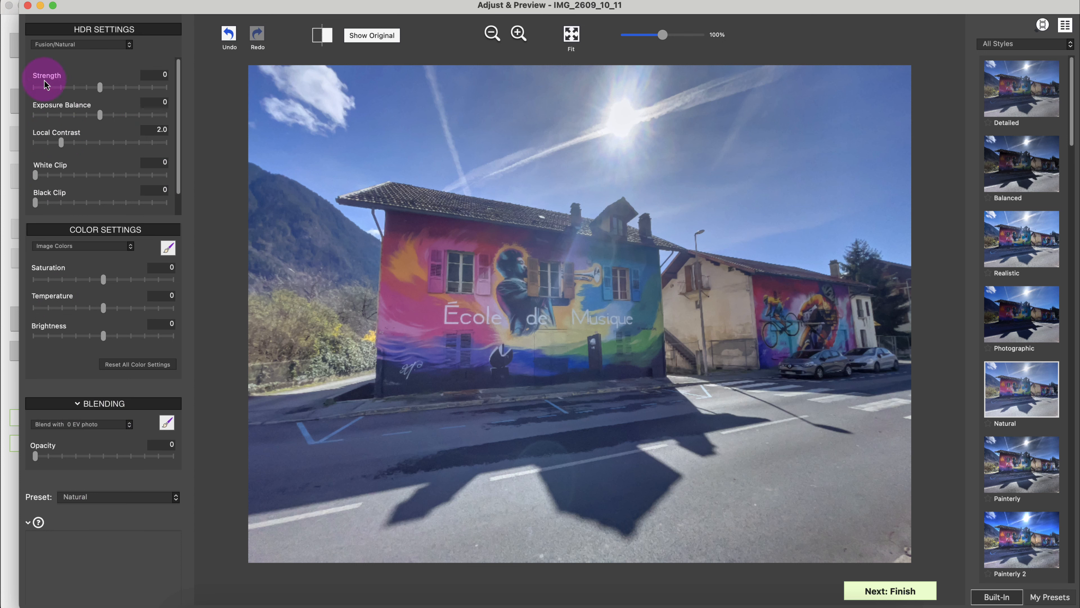
mouse_move(43, 120)
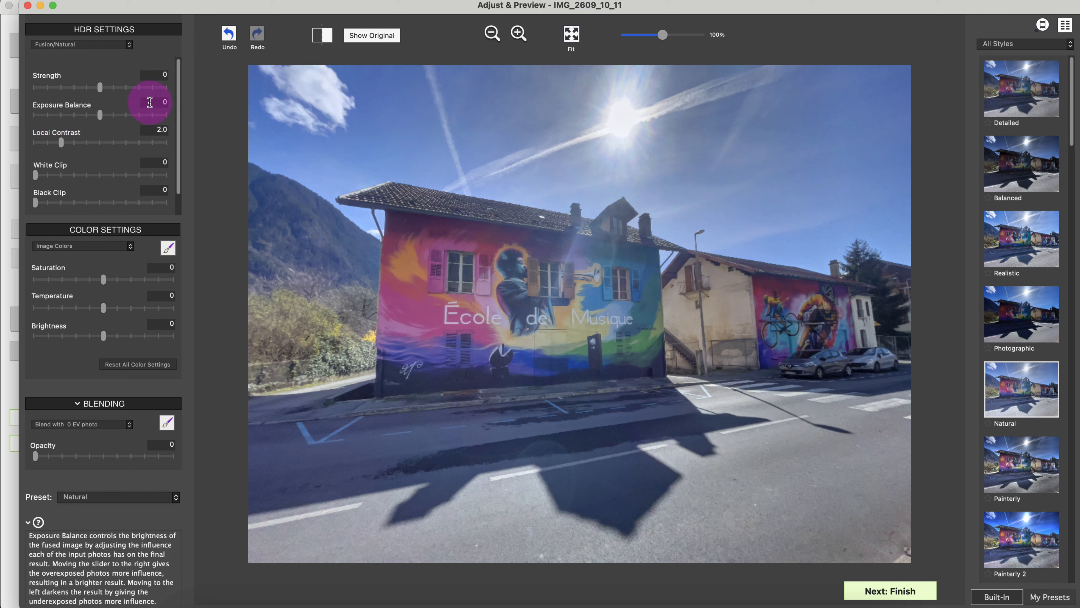
mouse_move(102, 93)
left_click_drag(102, 94, 89, 141)
left_click(62, 146)
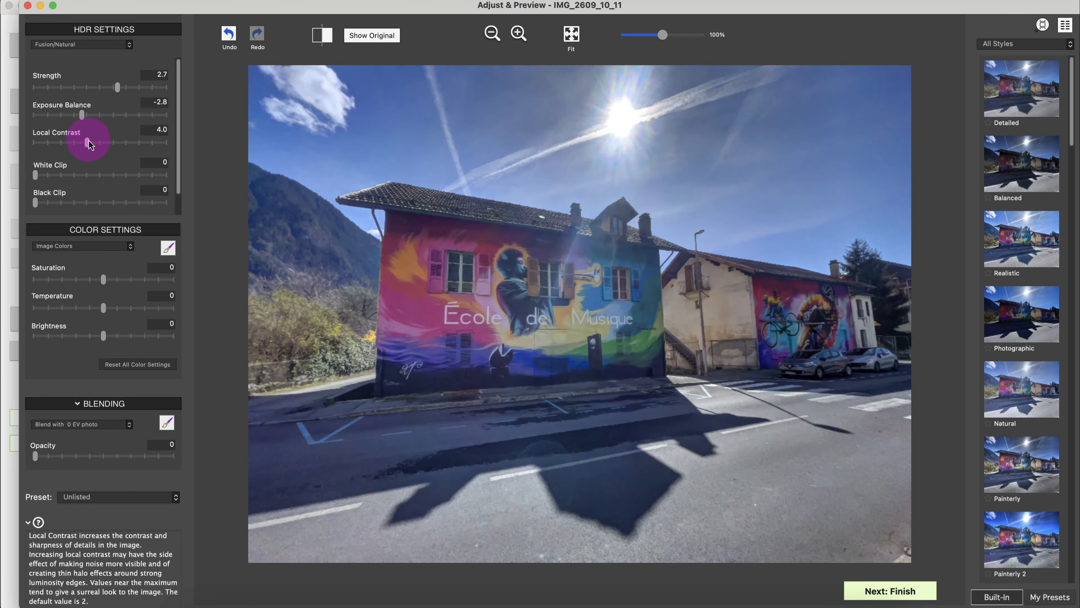
- Examine the remaining Fusion/Natural settings and the available HDR methods, keeping the current method
left_click_drag(177, 144, 170, 188)
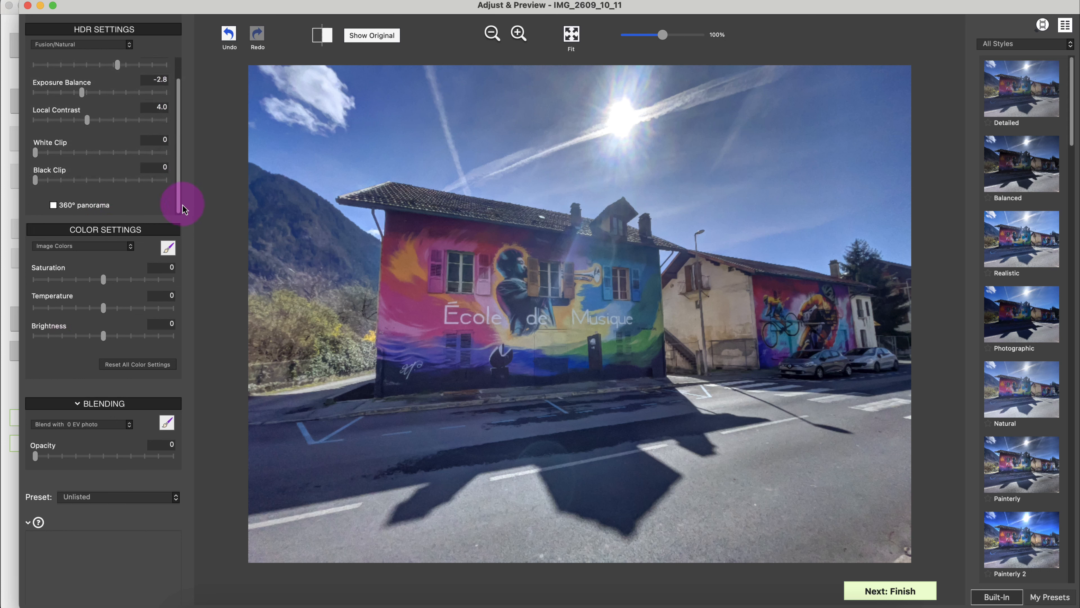
left_click_drag(181, 183, 178, 143)
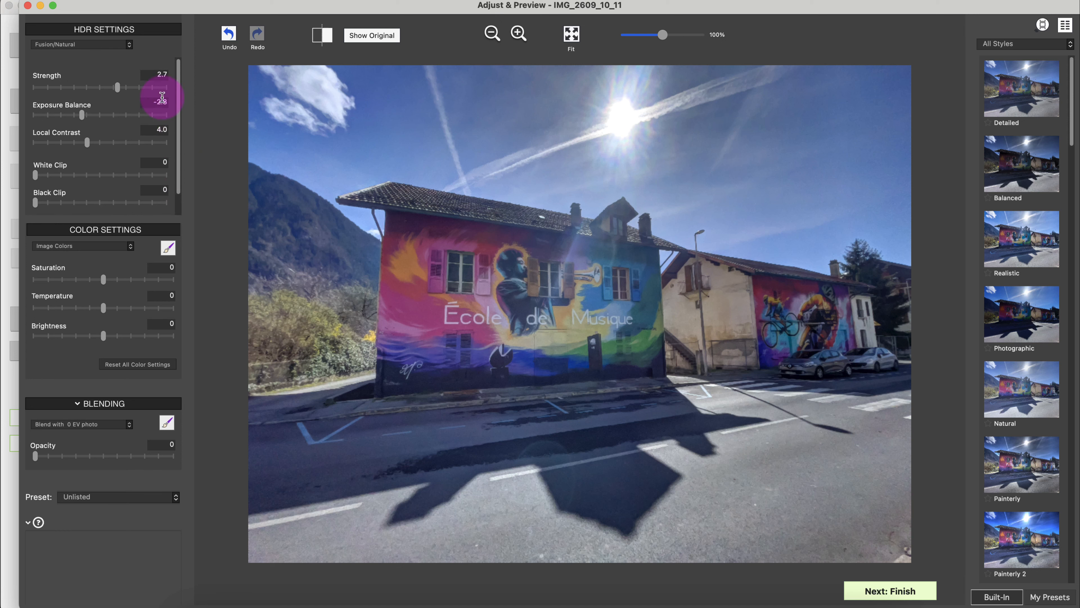
left_click(59, 50)
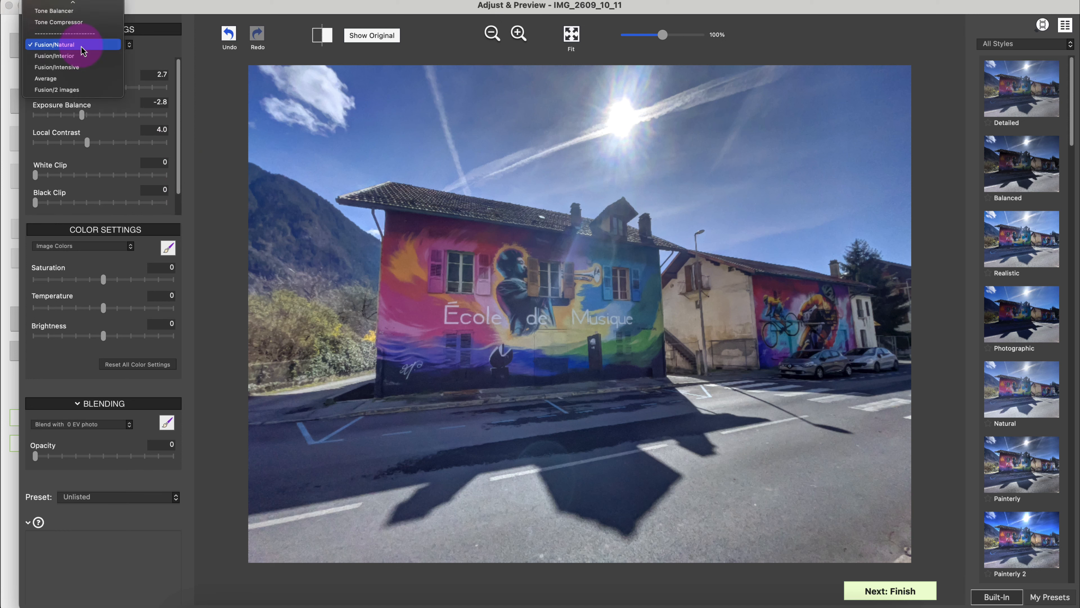
mouse_move(81, 5)
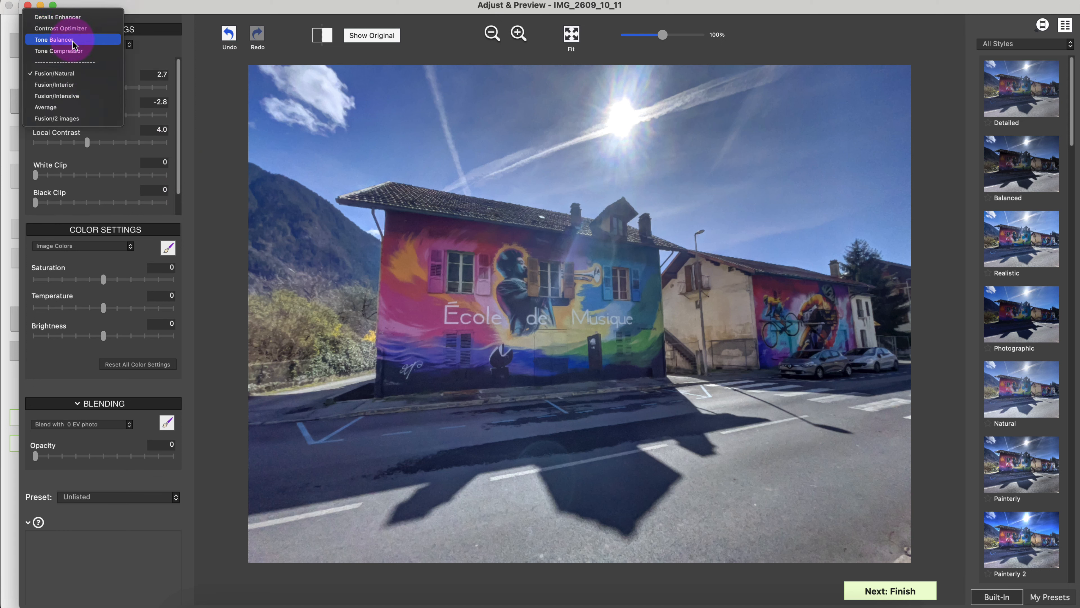
left_click(185, 81)
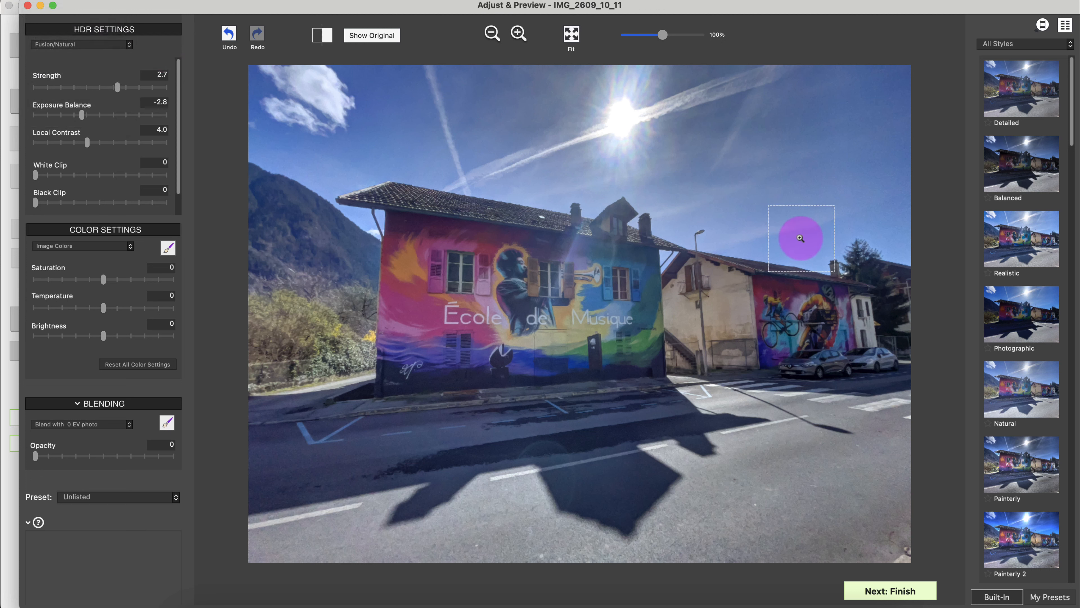
- Apply the Realistic preset and set its Tone Balancer Strength to 70 and Lighting to -5.1
left_click_drag(1072, 96, 1078, 73)
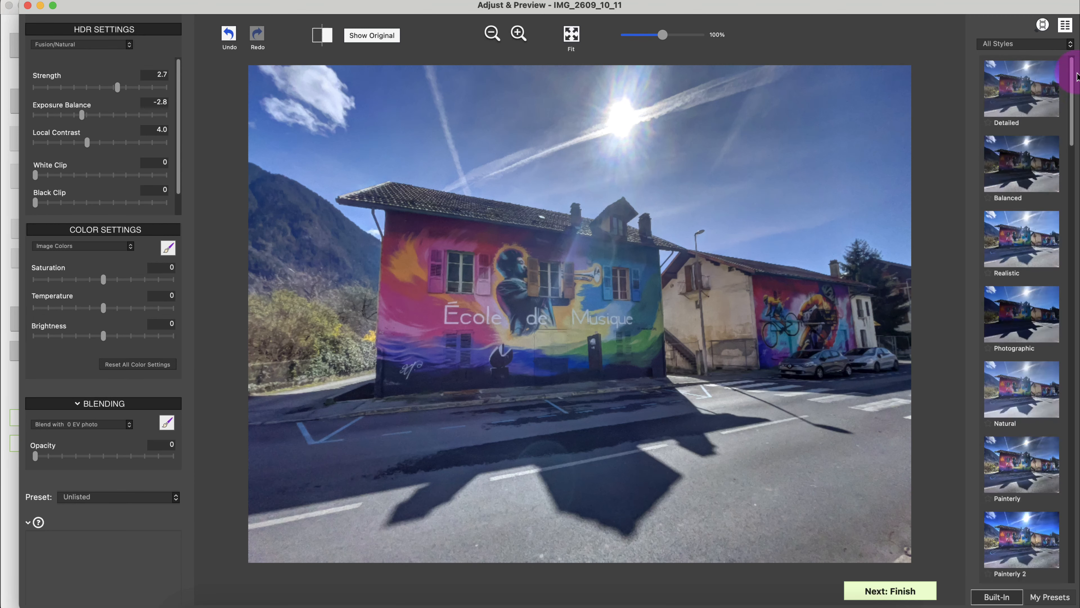
left_click(1028, 240)
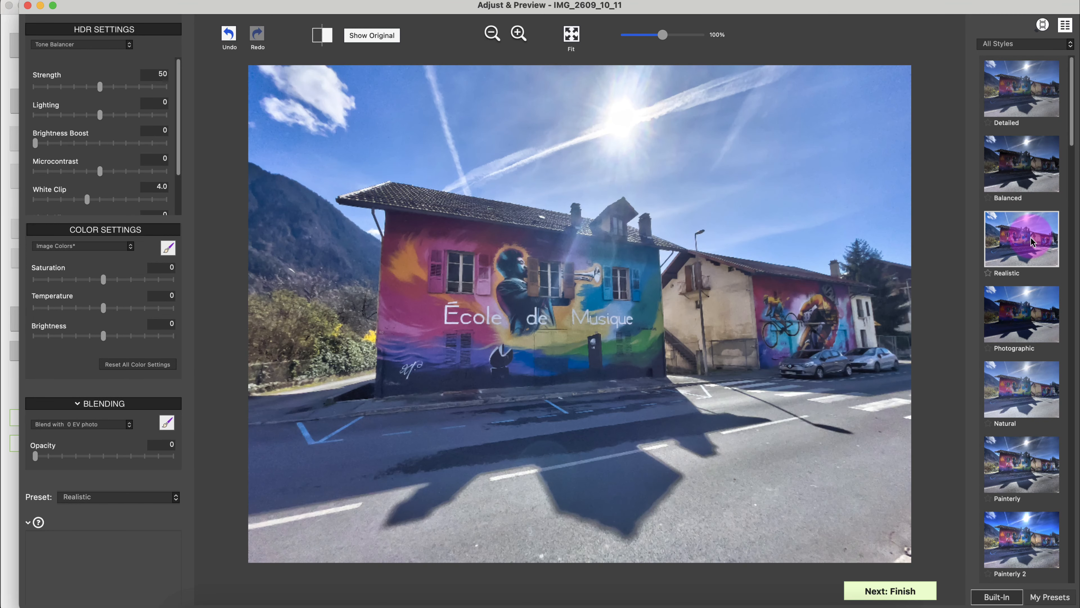
left_click(81, 42)
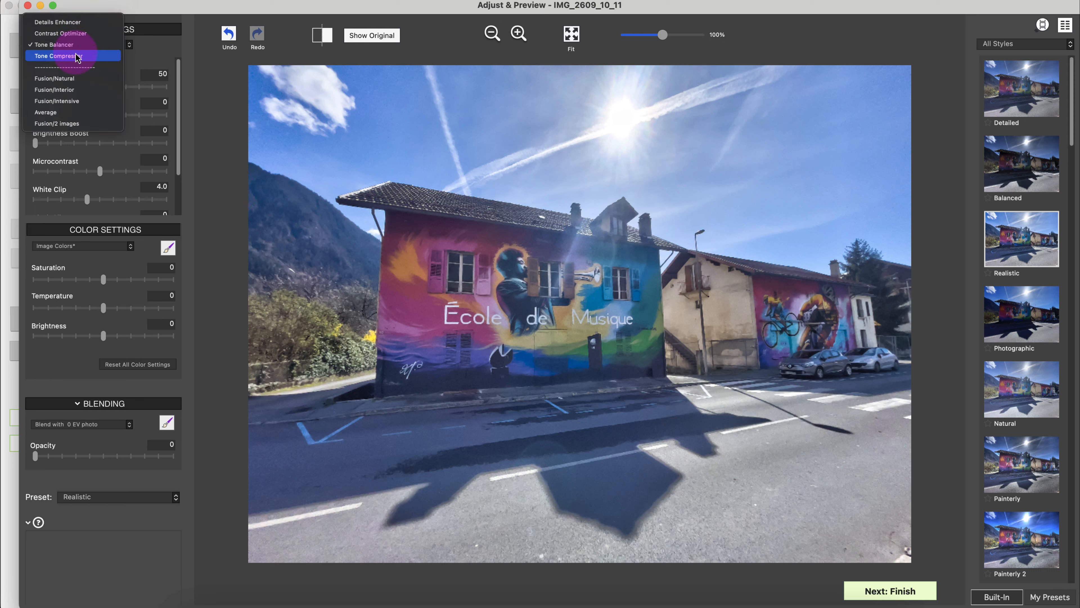
left_click(139, 56)
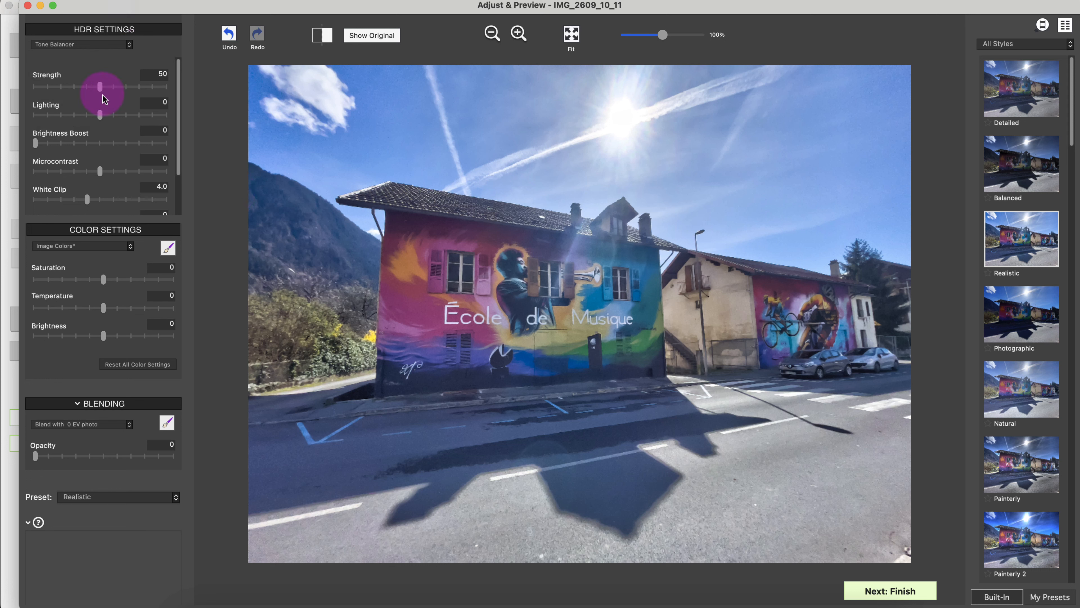
left_click(98, 86)
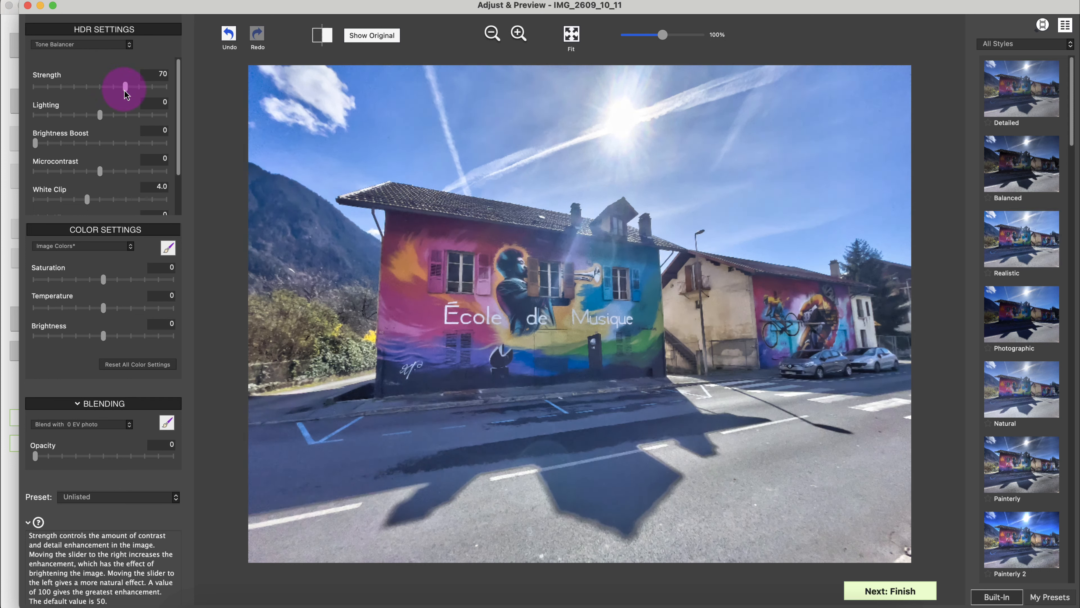
mouse_move(100, 121)
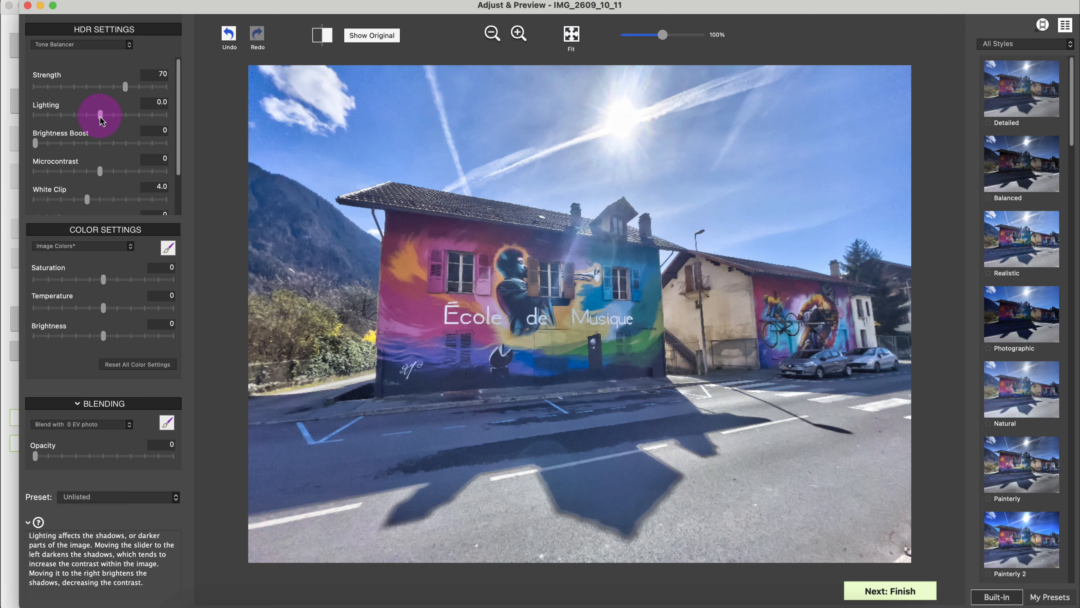
left_click_drag(101, 121, 70, 122)
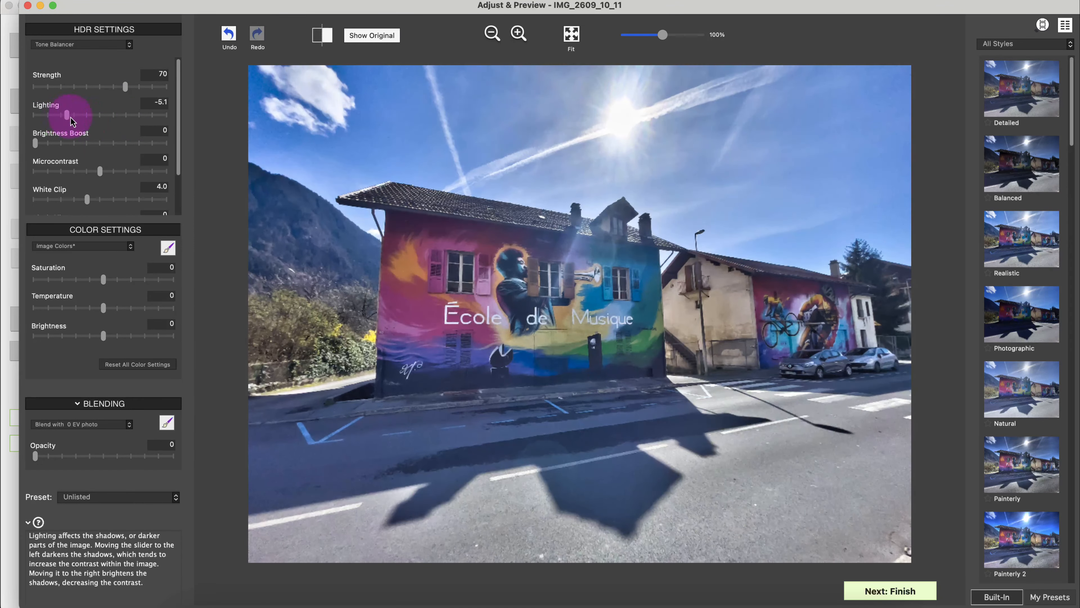
- Try a Lighting value of 8.0 in the Tone Balancer settings to compare its effect on the shadows
left_click_drag(468, 530, 671, 521)
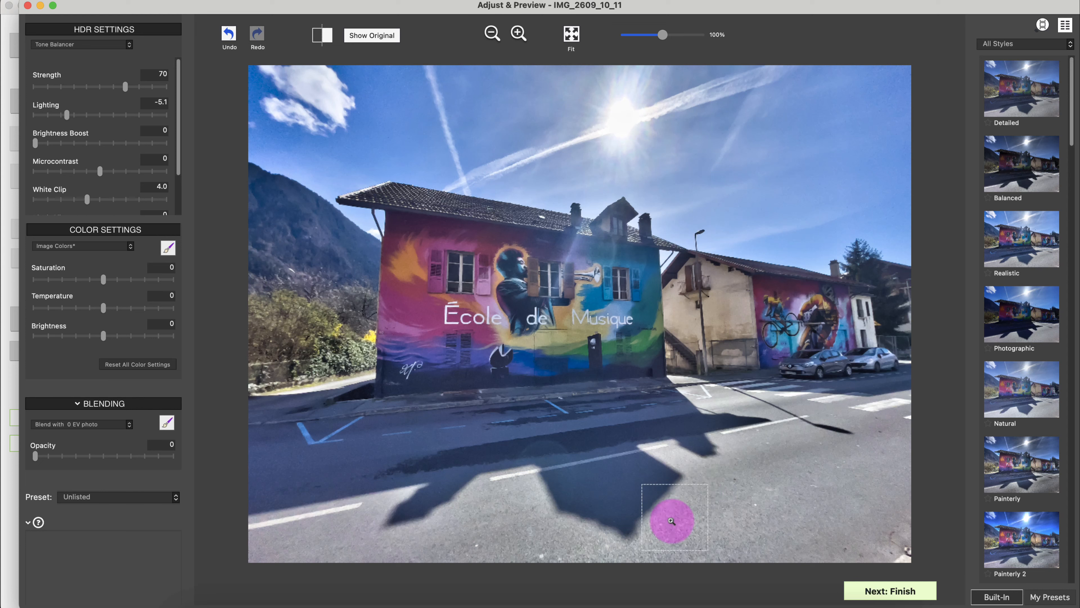
left_click_drag(67, 114, 152, 114)
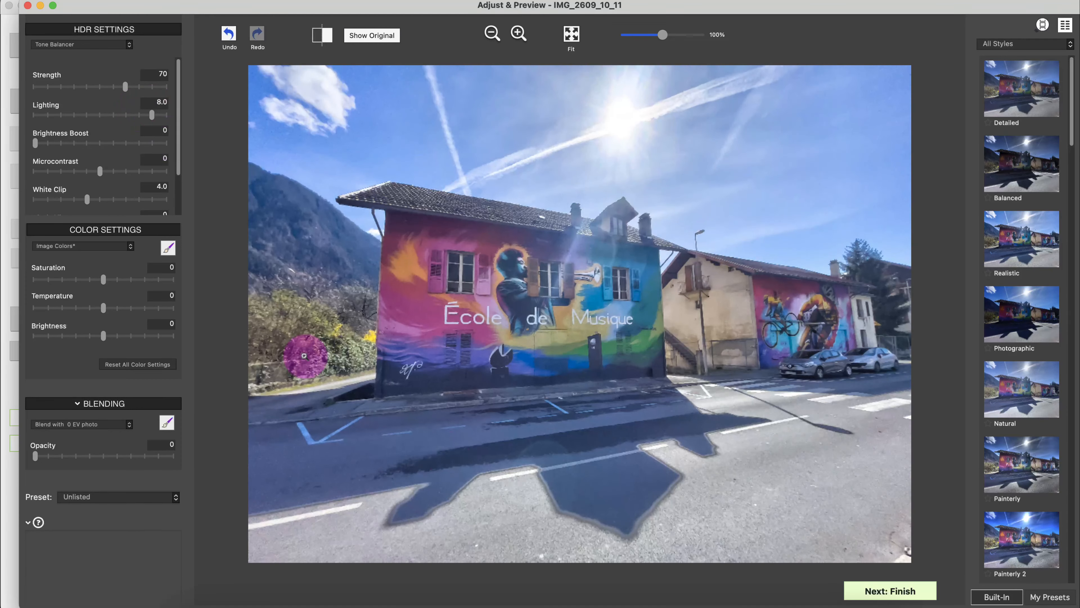
mouse_move(163, 129)
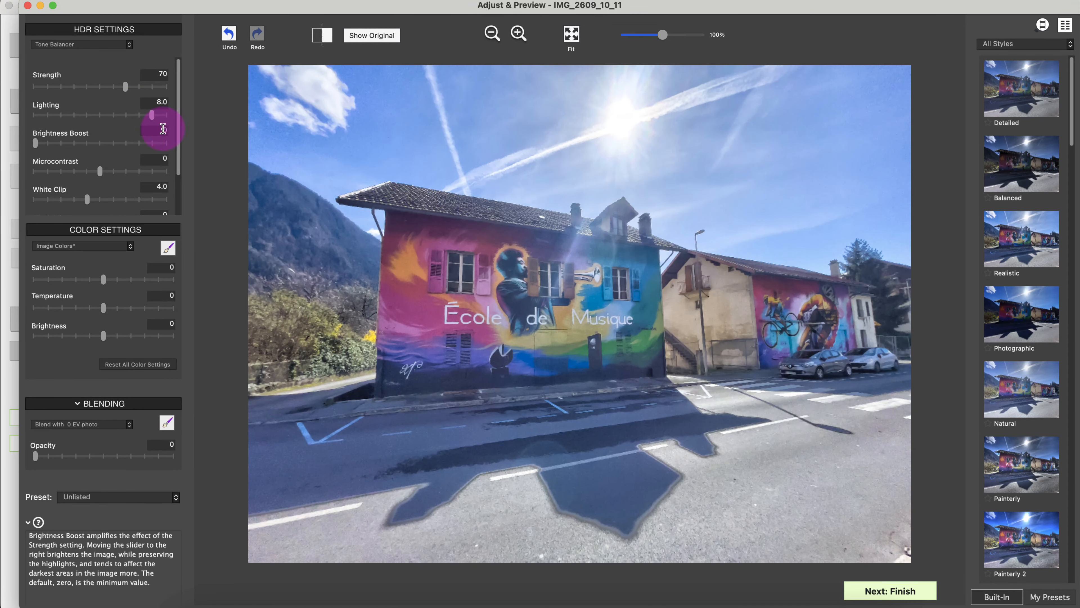
mouse_move(150, 106)
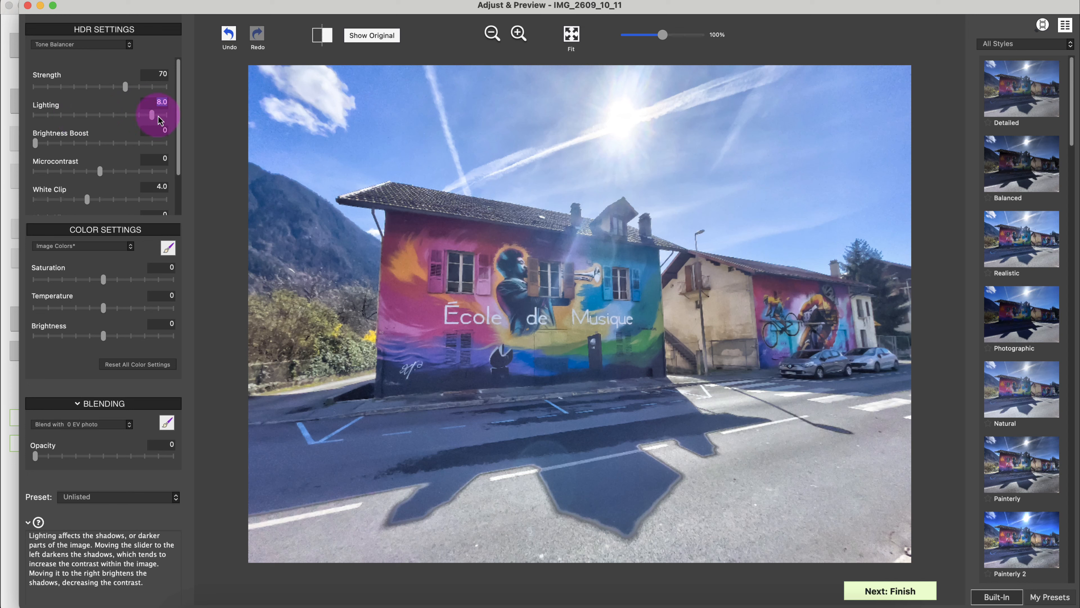
- Set the Tone Balancer Lighting to -10.0 and Brightness Boost to 46, then review the remaining HDR settings
left_click_drag(158, 121, 27, 121)
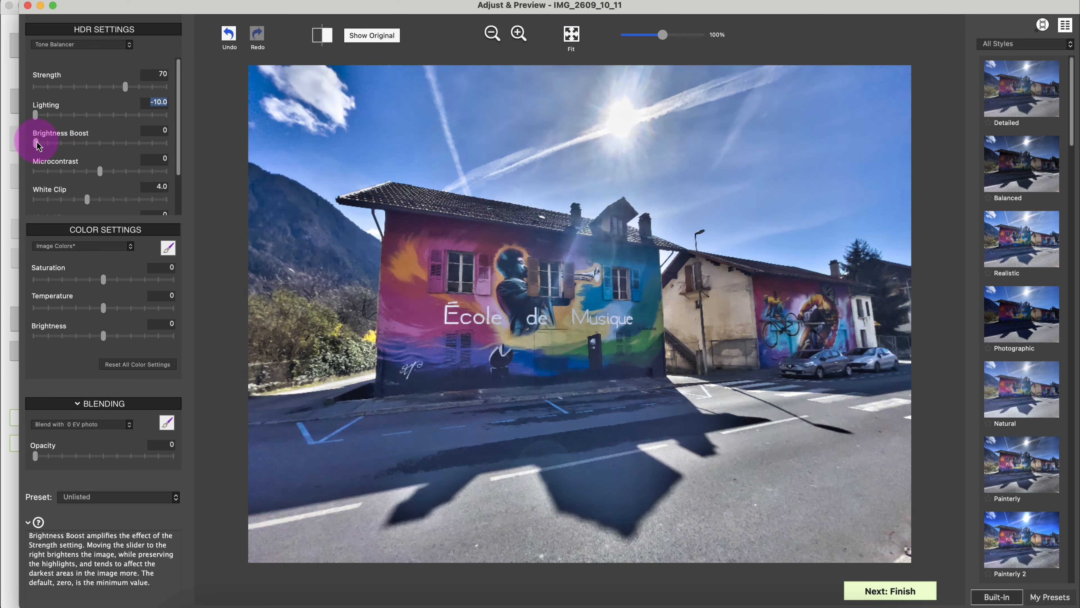
left_click_drag(36, 143, 95, 146)
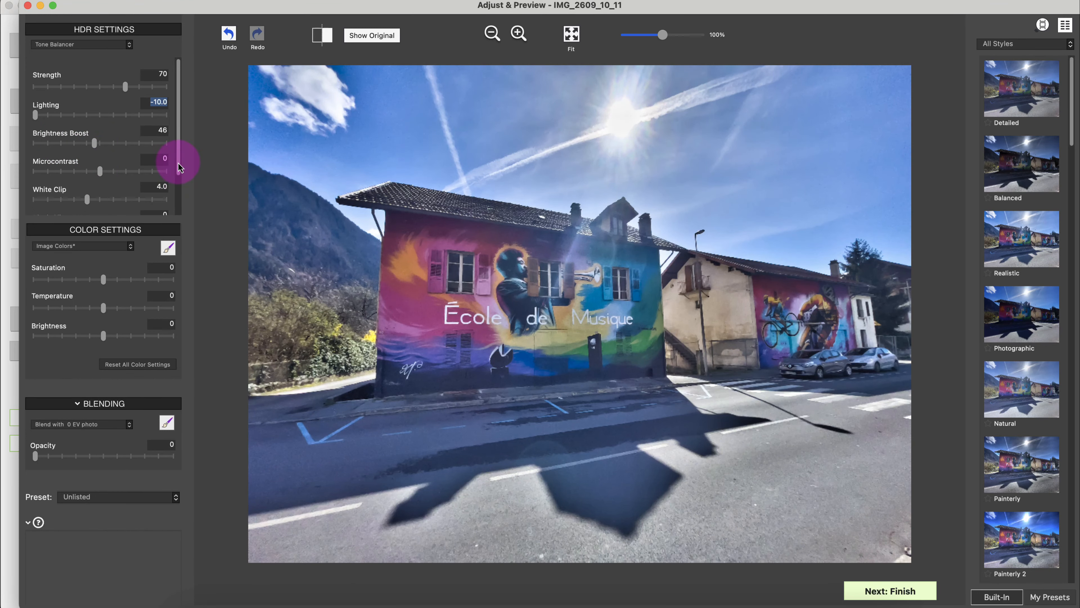
left_click_drag(179, 164, 178, 188)
mouse_move(91, 164)
left_mouse_down()
mouse_move(53, 167)
mouse_move(88, 167)
left_mouse_up()
left_click_drag(35, 195, 6, 197)
left_click(229, 185)
left_click_drag(182, 176, 184, 201)
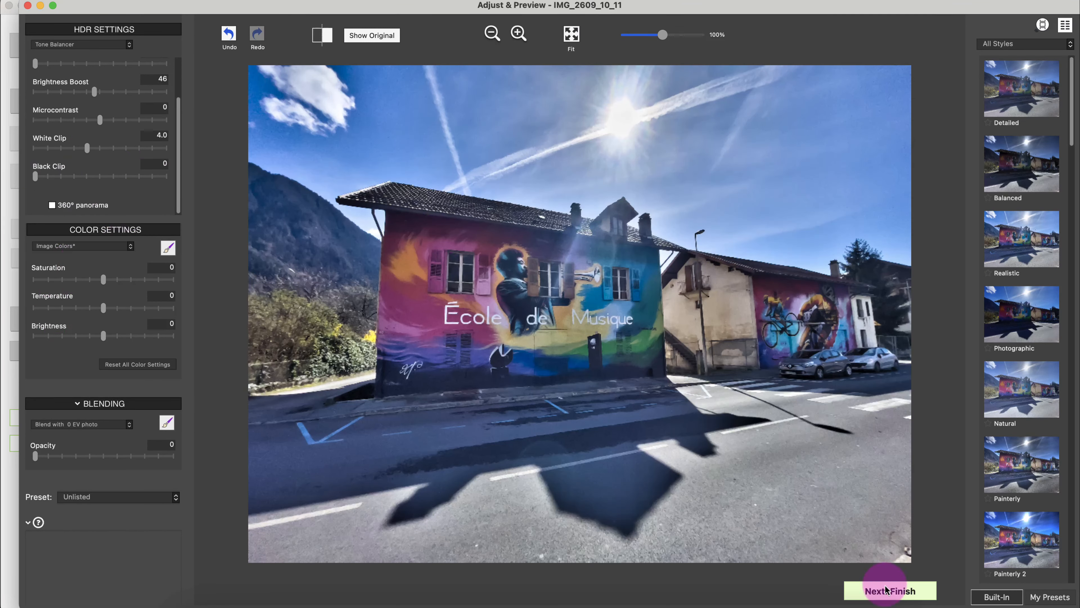
- Finish the HDR adjustment, save and reimport the result into Lightroom Classic, and display the reimported TIFF
left_click(890, 592)
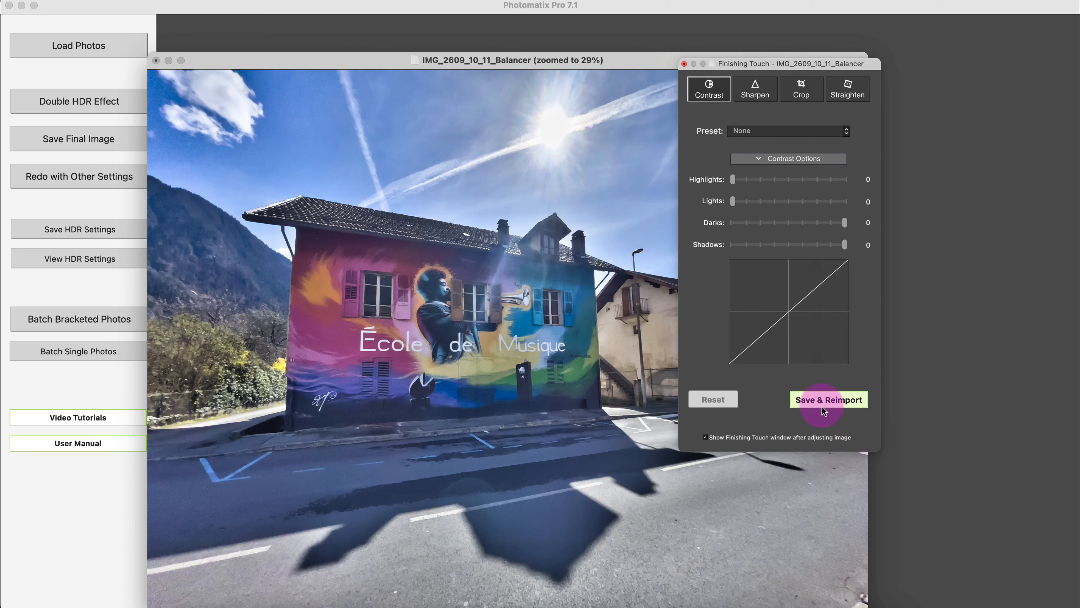
left_click(833, 401)
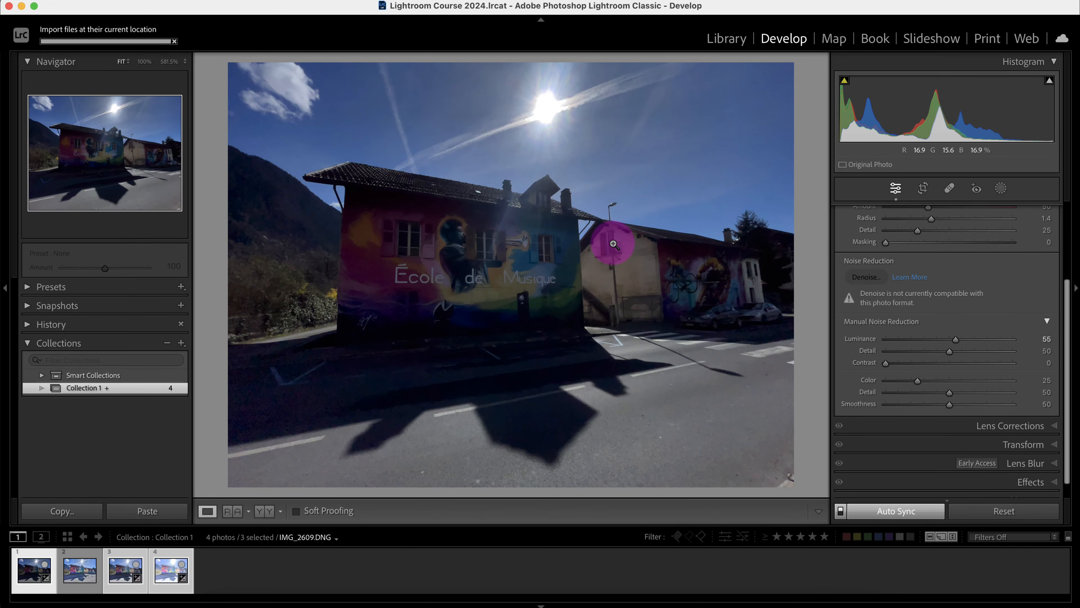
left_click(81, 588)
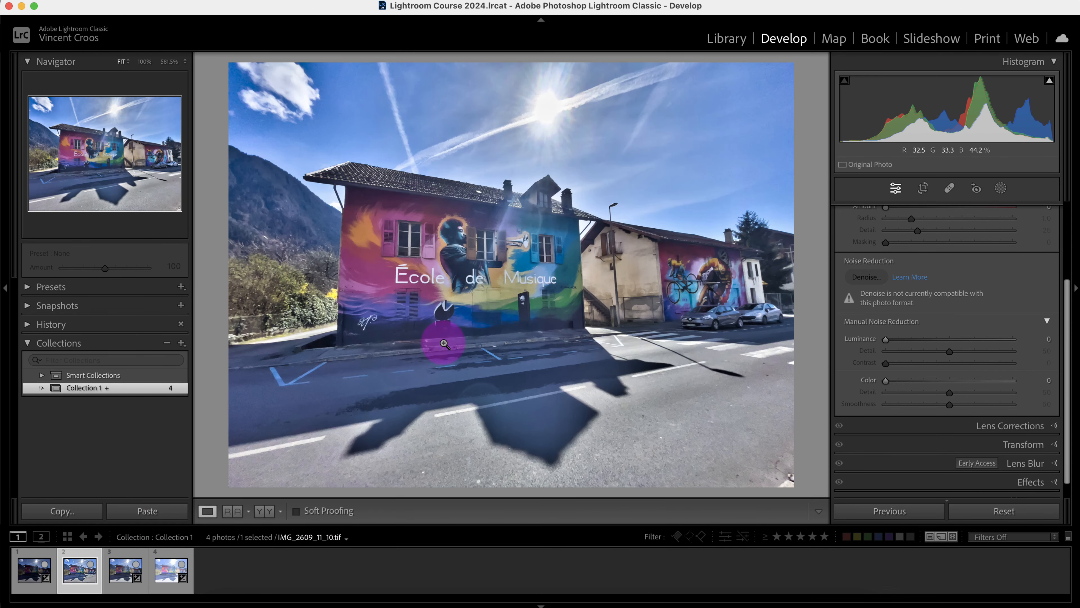
- Compare the merged HDR image with the three original bracketed exposures
left_click(31, 572)
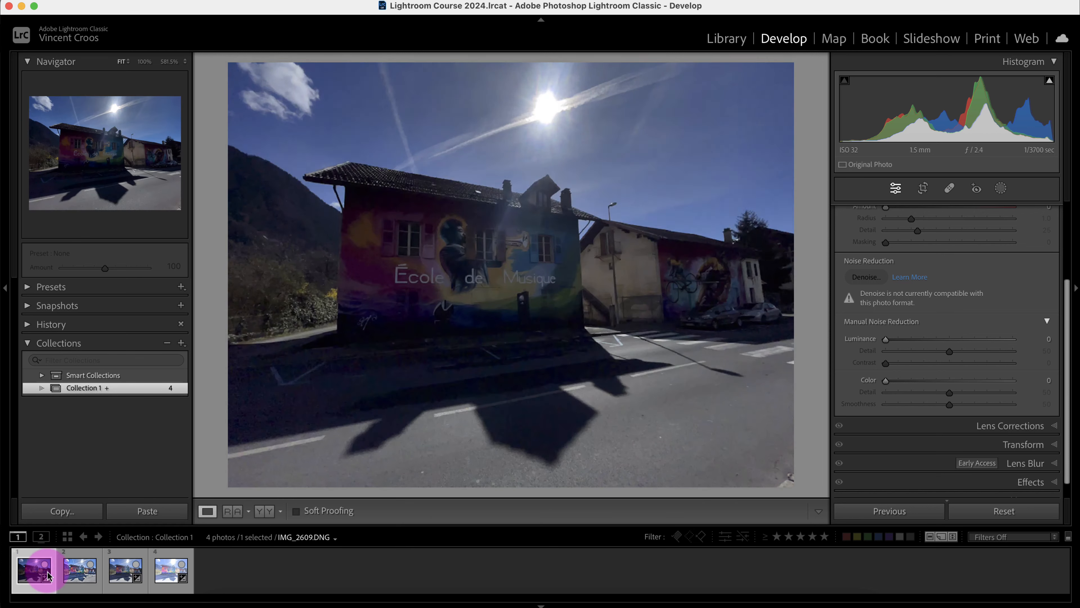
left_click(123, 580)
left_click(165, 582)
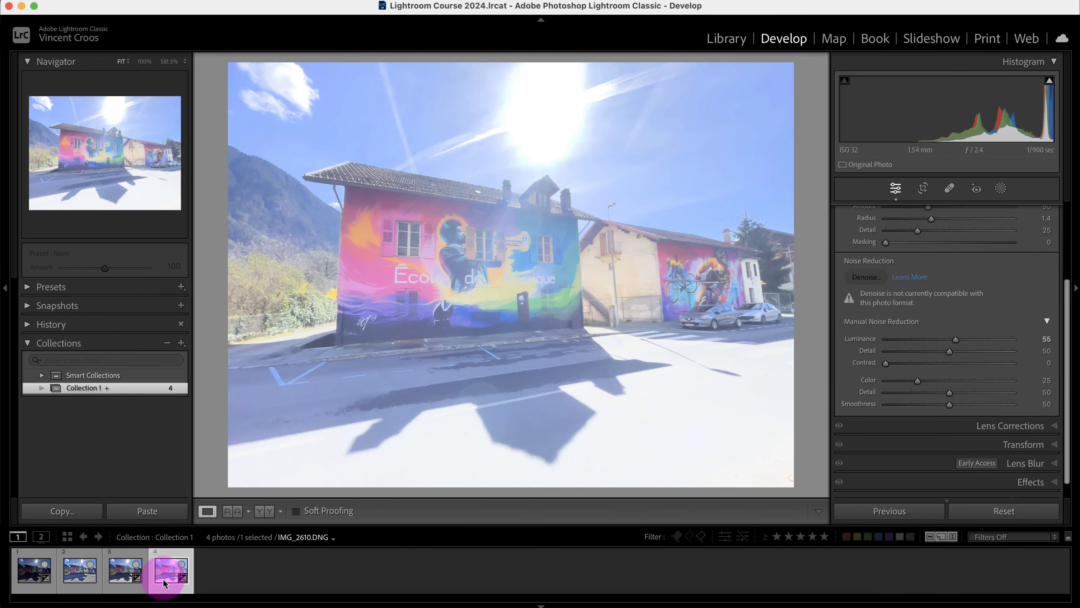
left_click(76, 582)
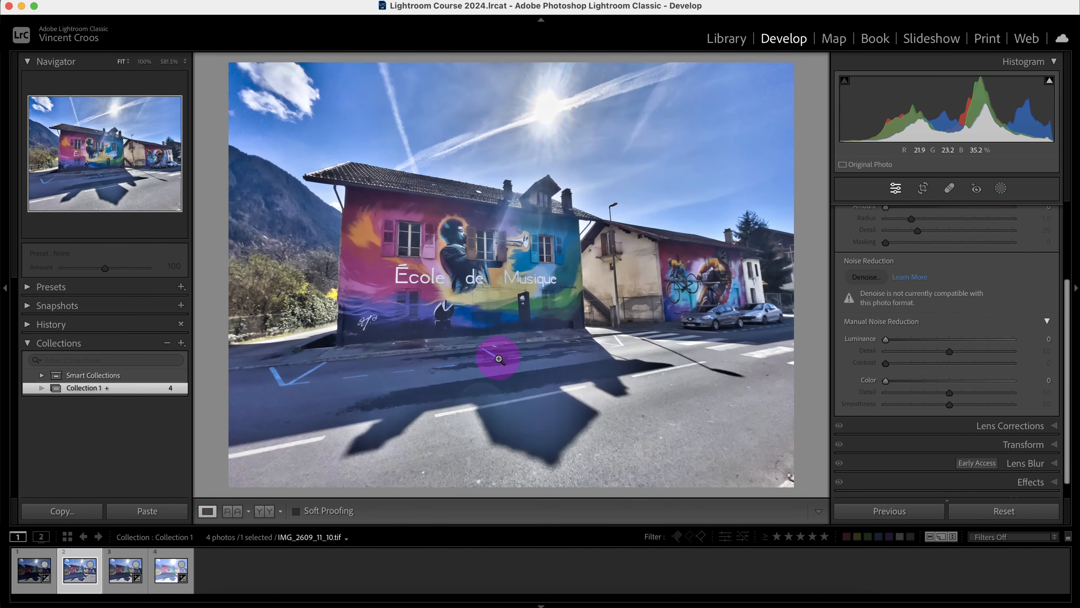
- Examine the sky above the roof and around the cloud at high magnification for noise in the HDR image
left_click(307, 166)
left_click_drag(351, 188, 455, 382)
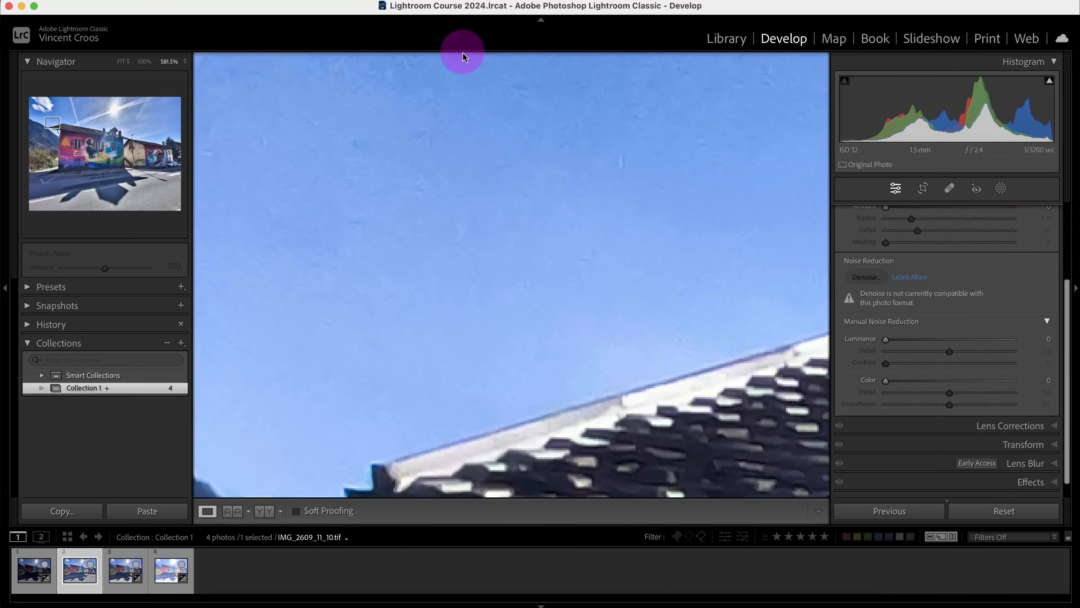
left_click_drag(527, 138, 501, 360)
left_click_drag(560, 134, 509, 354)
left_click_drag(582, 159, 506, 278)
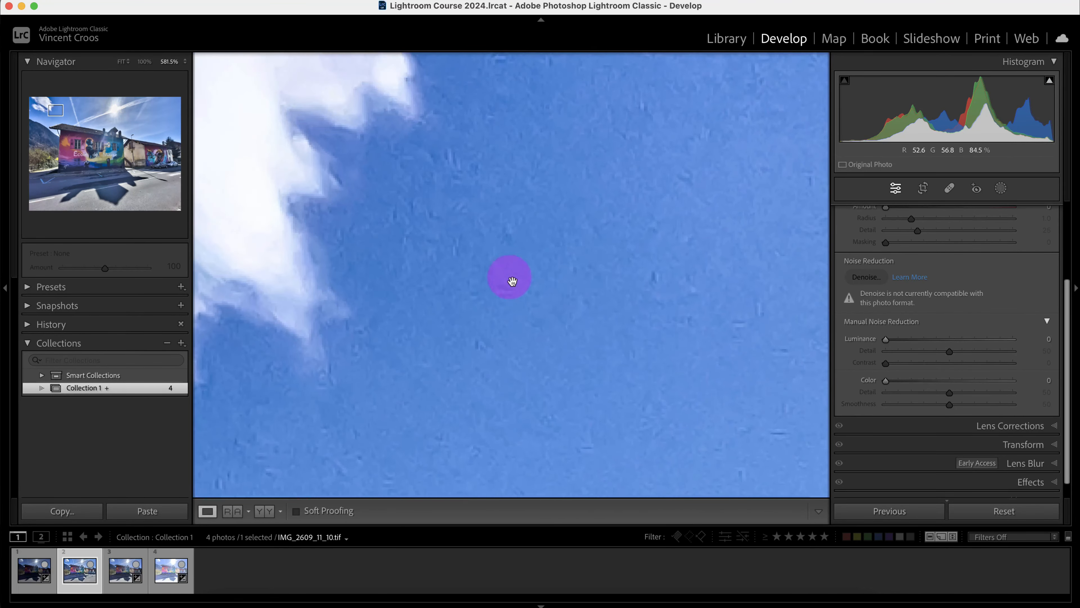
left_click(598, 245)
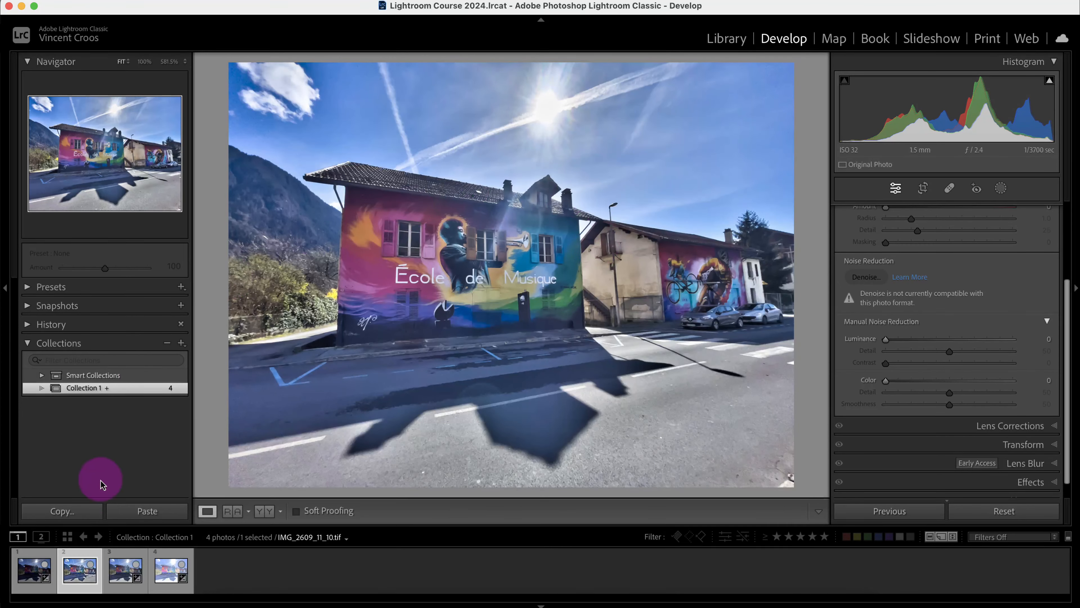
- Send the HDR TIFF to Topaz Photo AI as a copy with Lightroom adjustments
right_click(84, 575)
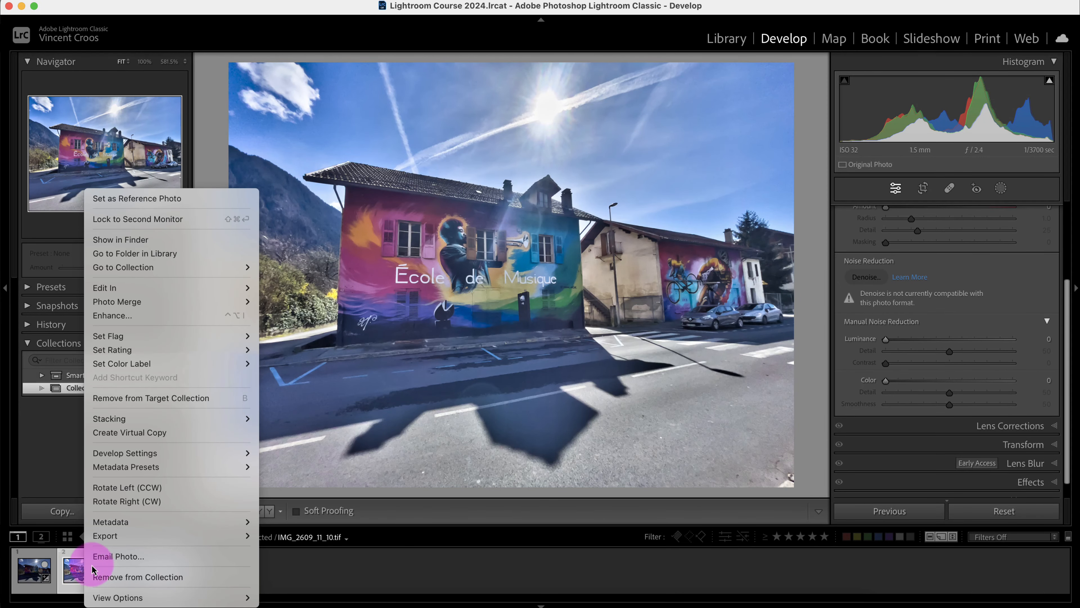
mouse_move(149, 541)
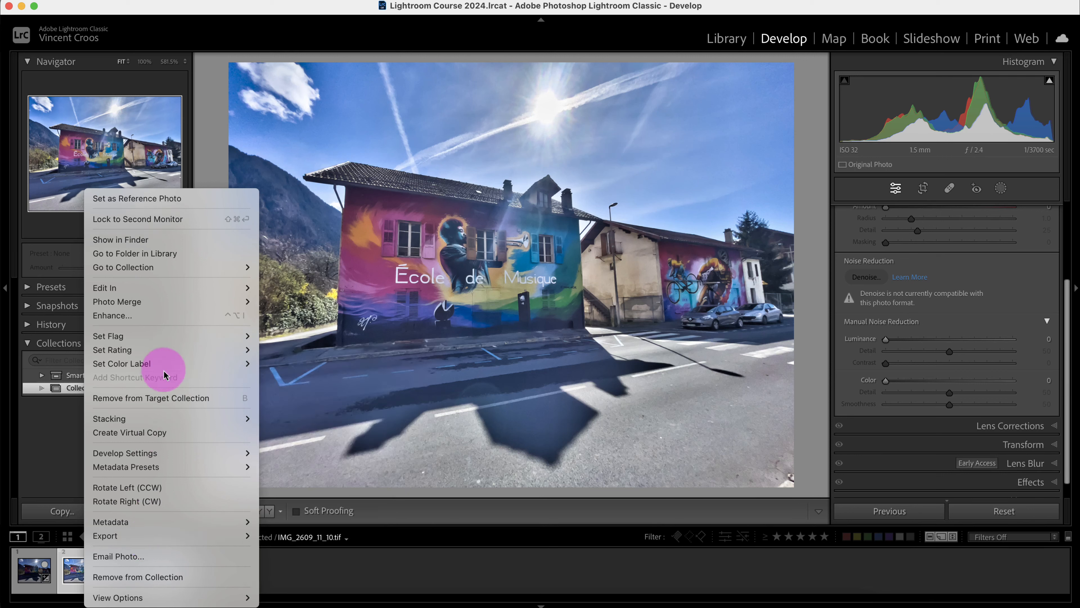
mouse_move(181, 287)
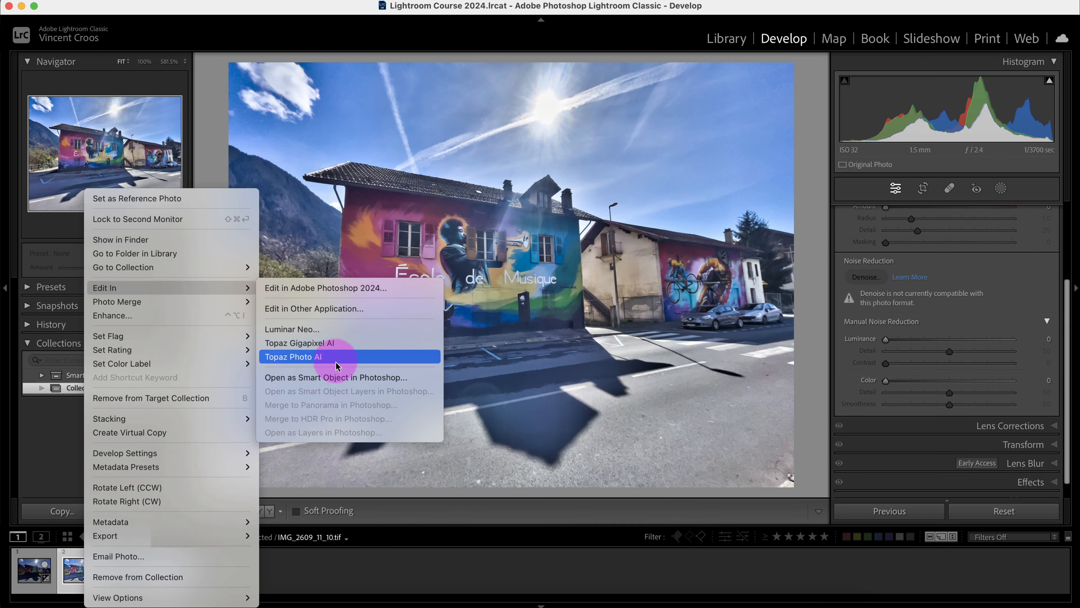
left_click(320, 360)
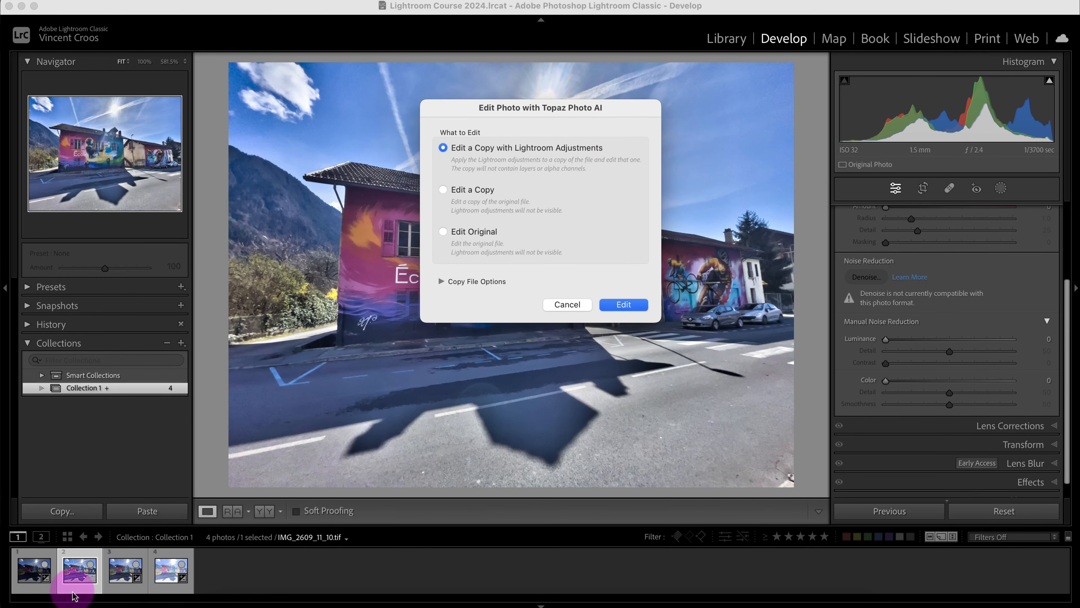
left_click(632, 304)
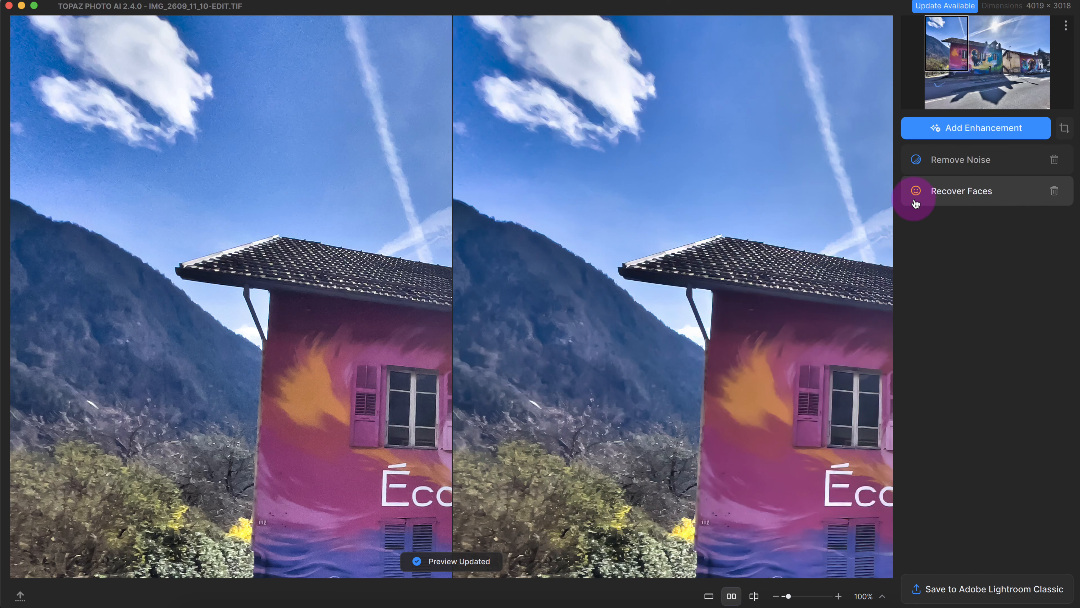
- Remove the Recover Faces enhancement, keeping Remove Noise
left_click_drag(781, 186, 496, 64)
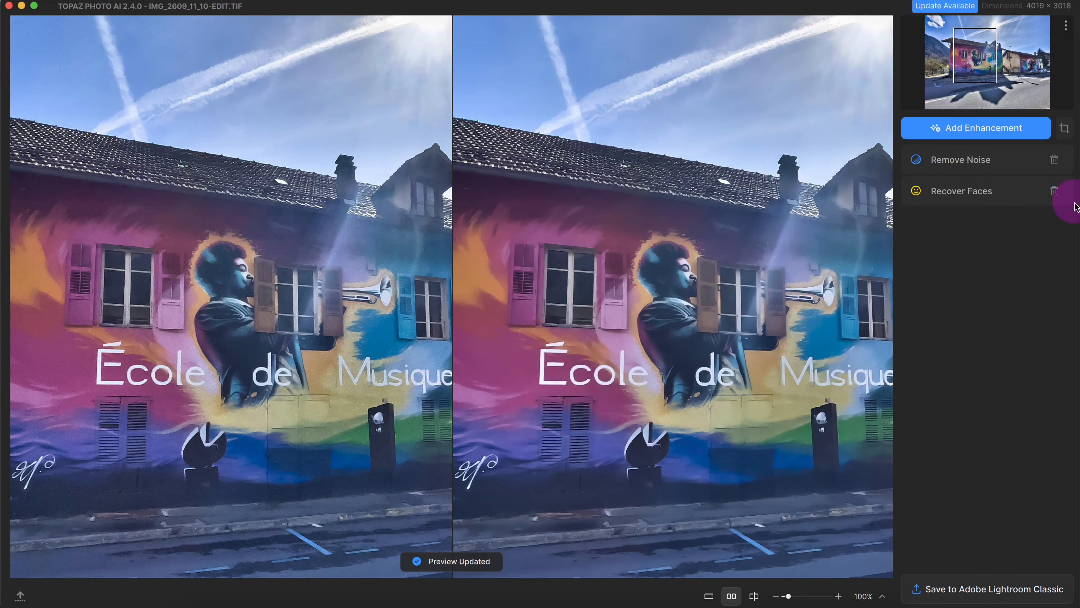
left_click(1054, 192)
left_click(975, 167)
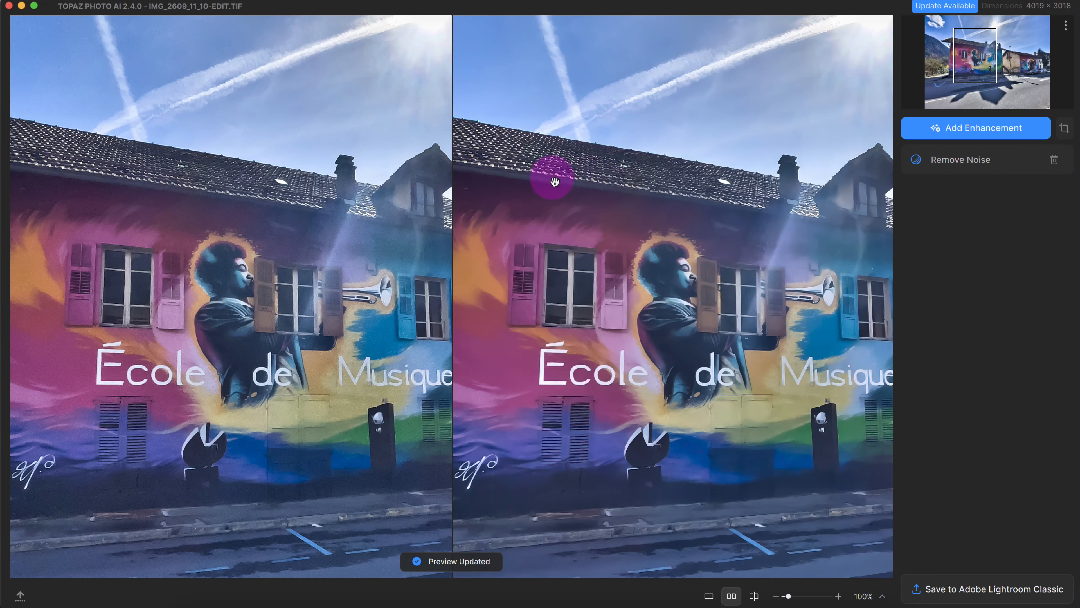
- Compare the original and denoised previews of the roof, vapour trails and sky at 344% magnification
left_click_drag(562, 140, 651, 264)
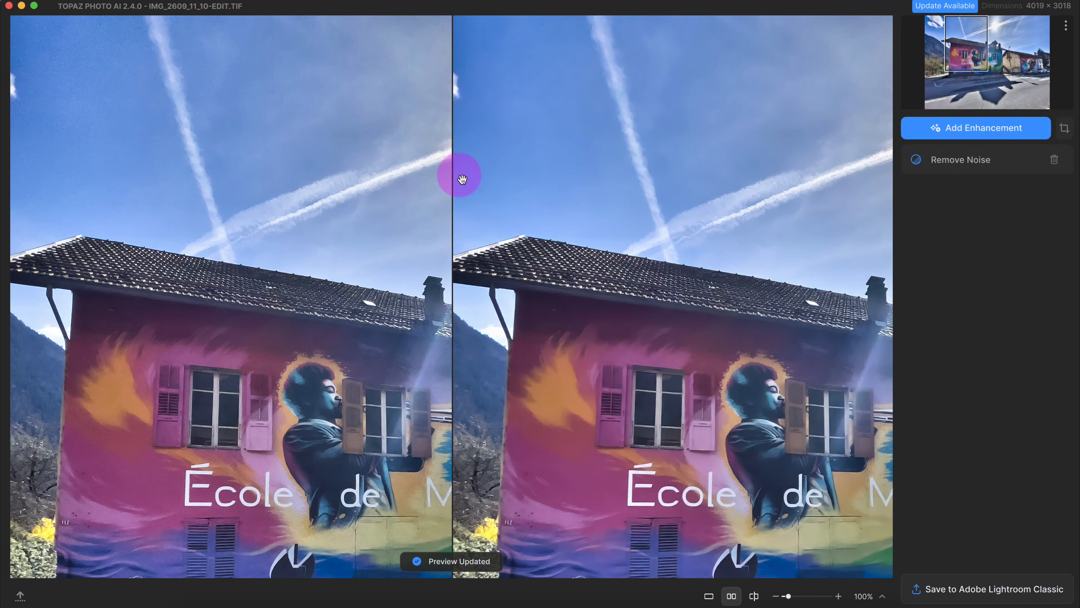
left_click_drag(788, 596, 803, 599)
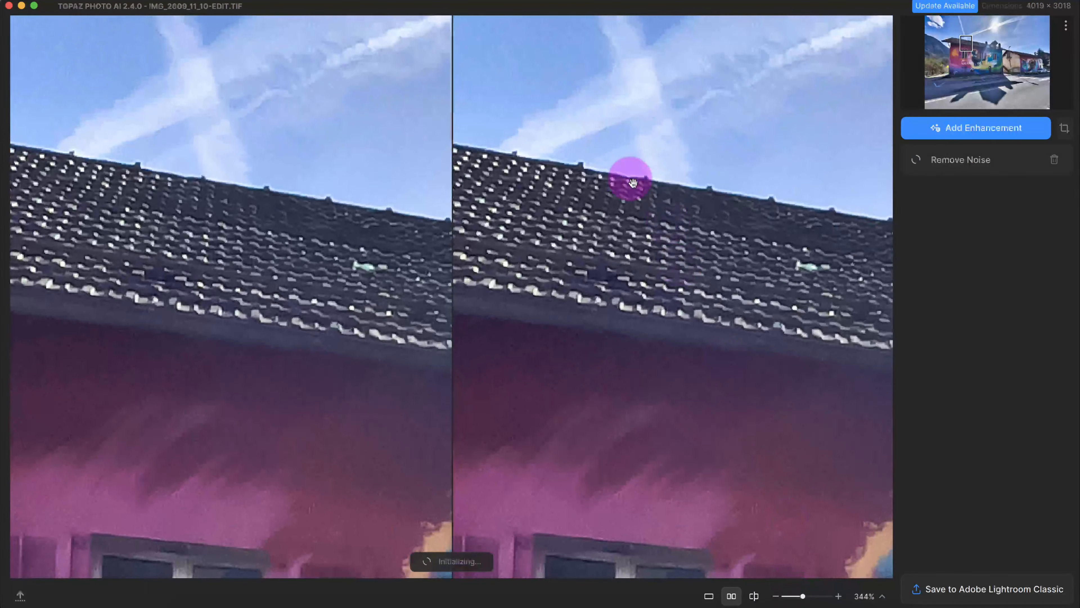
left_click_drag(632, 183, 709, 352)
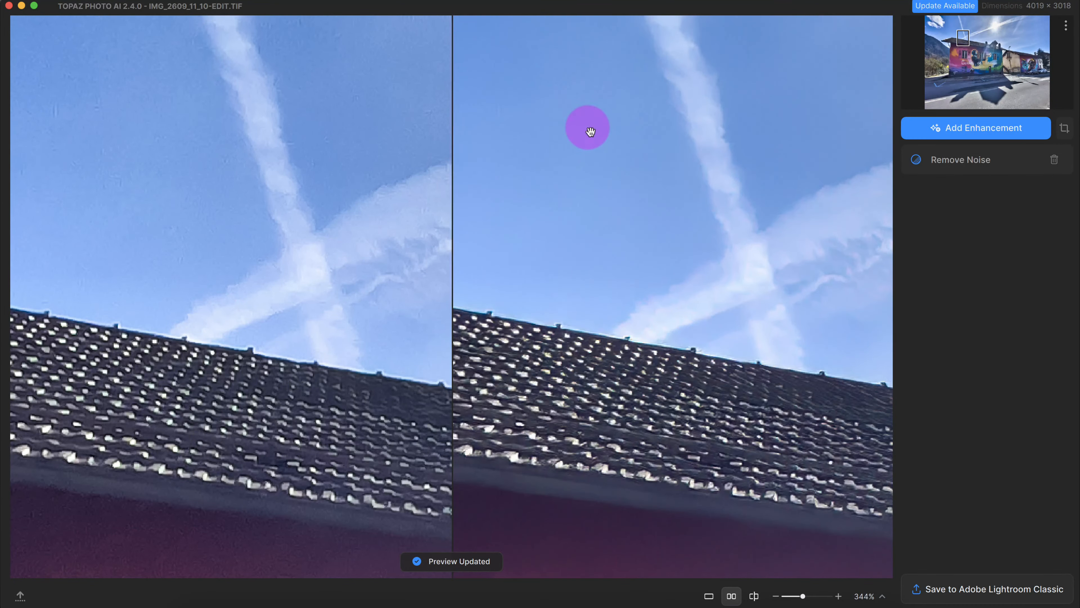
left_click_drag(588, 125, 577, 258)
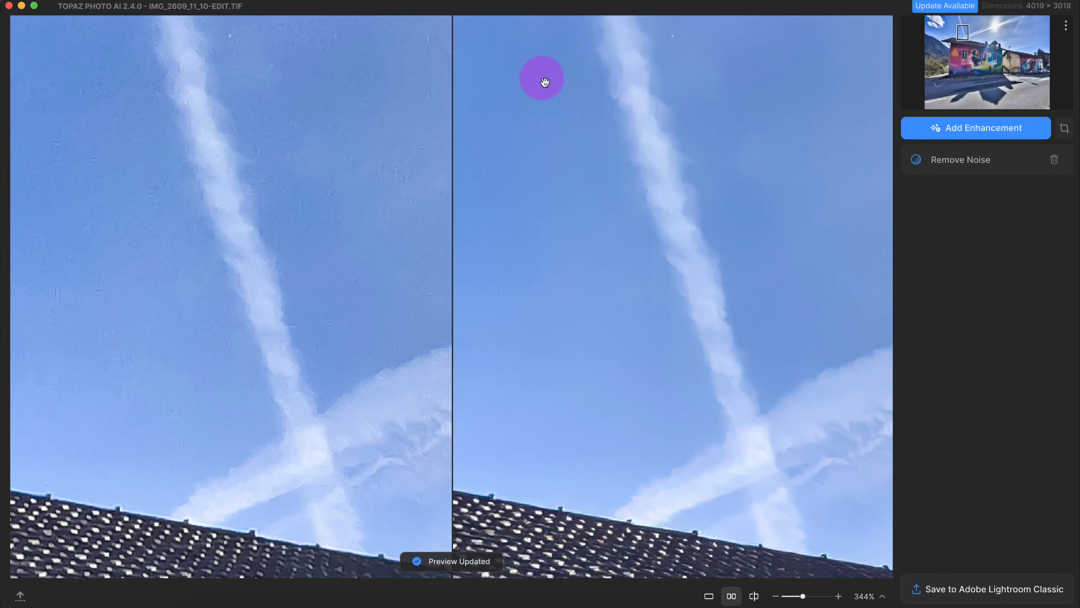
left_click_drag(735, 63, 671, 268)
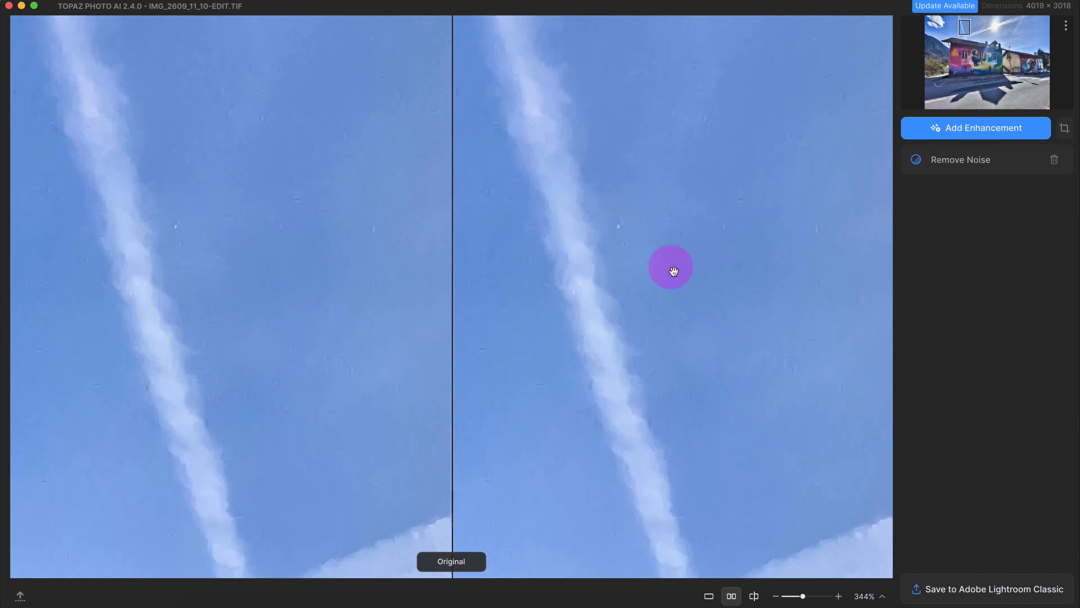
left_click_drag(739, 234, 748, 10)
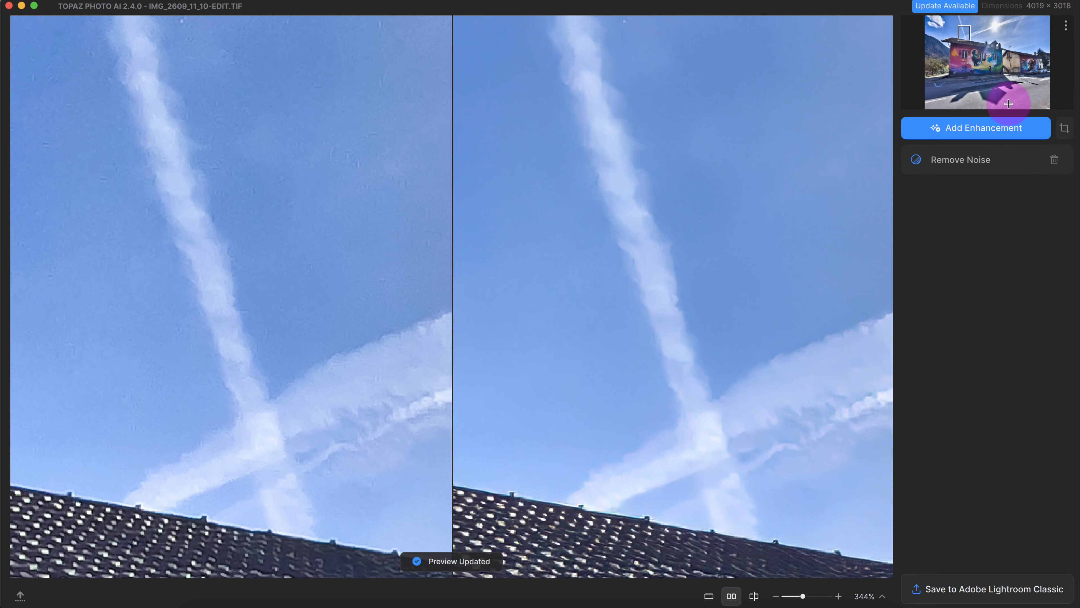
left_click(1001, 38)
left_click_drag(1007, 34, 1027, 34)
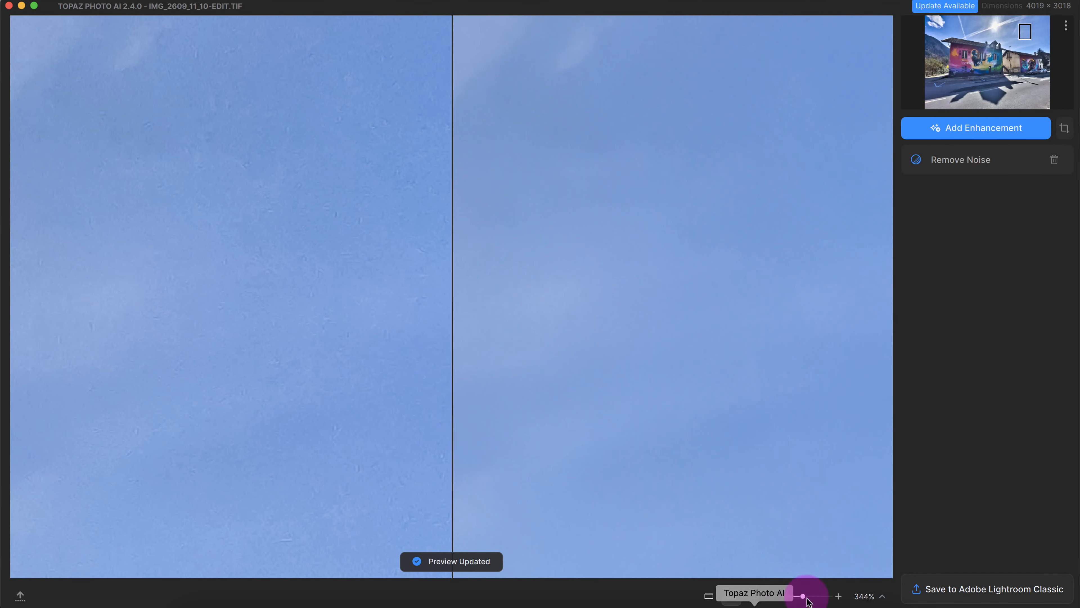
- Add a Sharpen enhancement using the Standard AI model, set its Strength to 36 and check the roof and mural
left_click(963, 129)
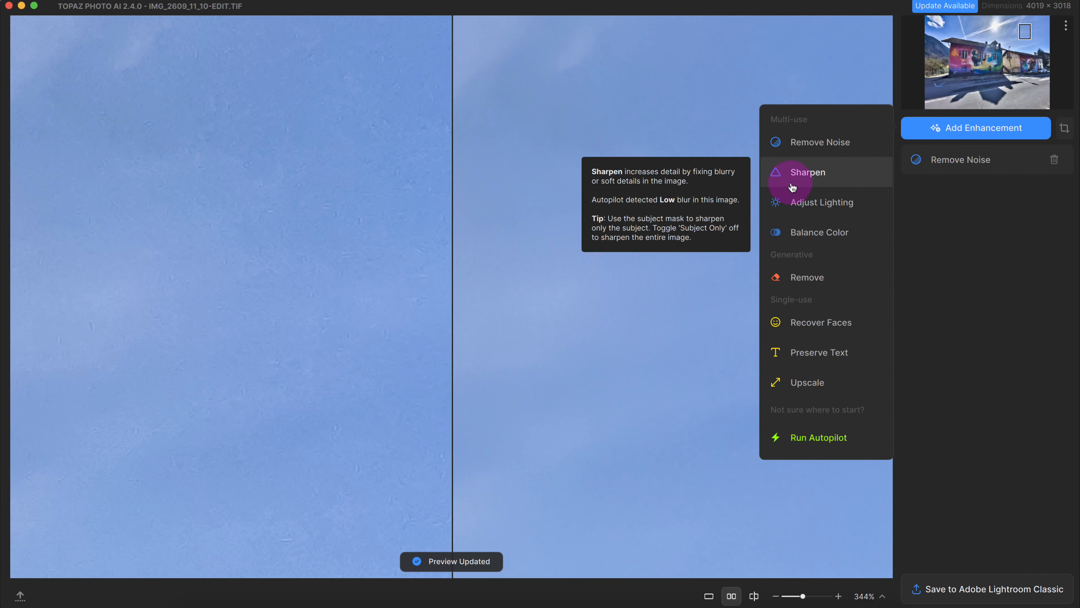
left_click(828, 174)
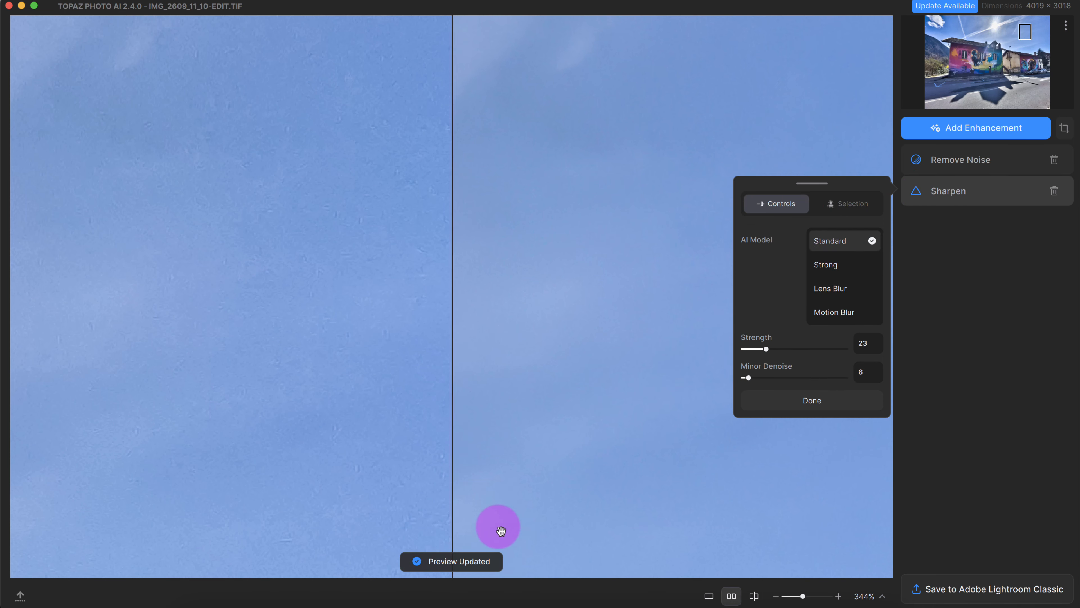
left_click_drag(702, 477, 603, 419)
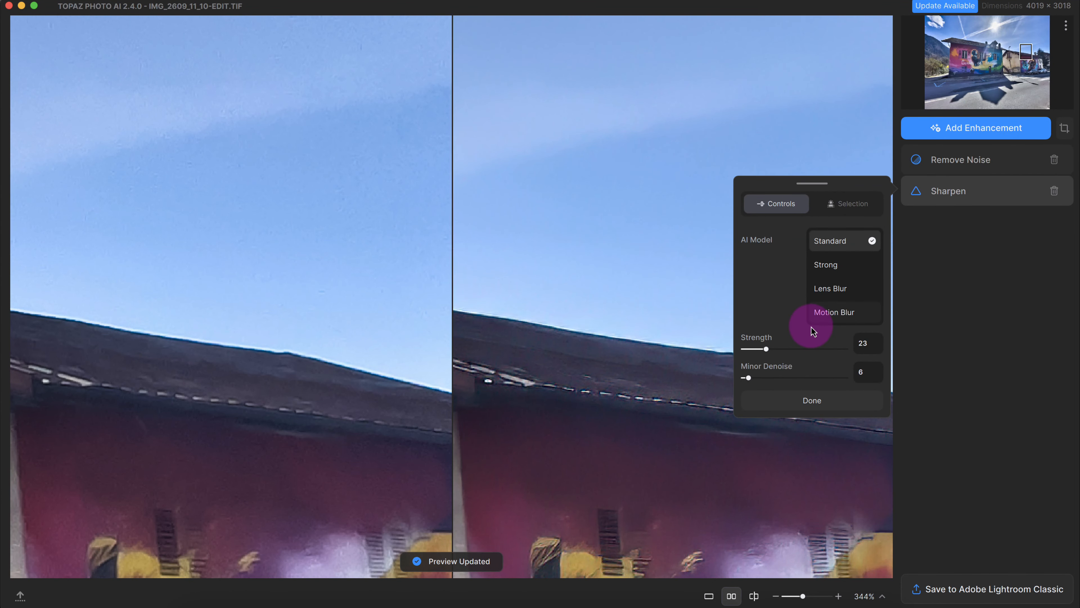
left_click_drag(786, 350, 780, 351)
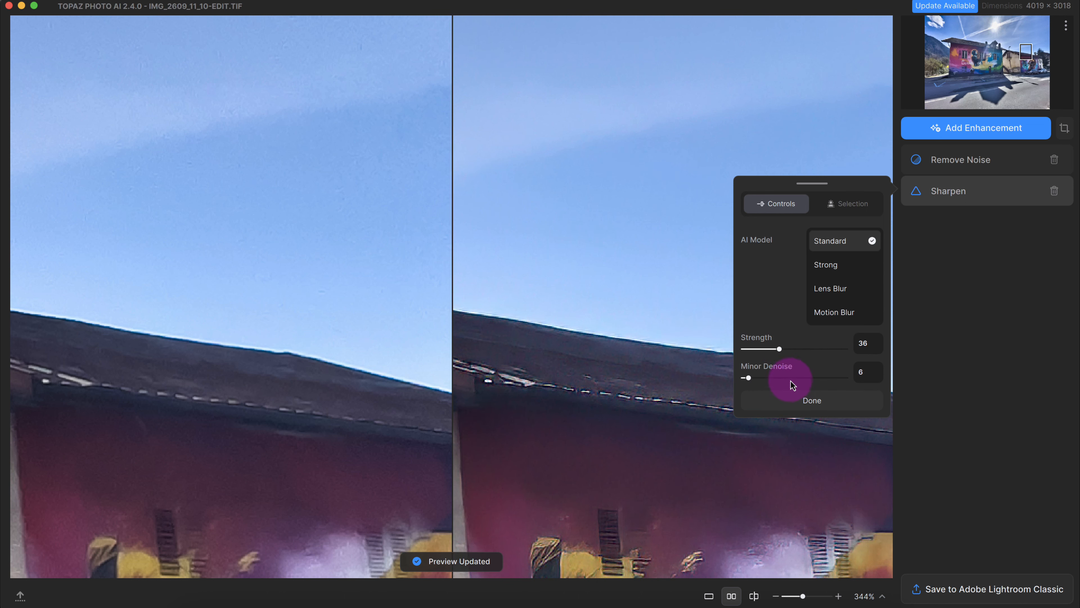
left_click_drag(634, 403, 597, 368)
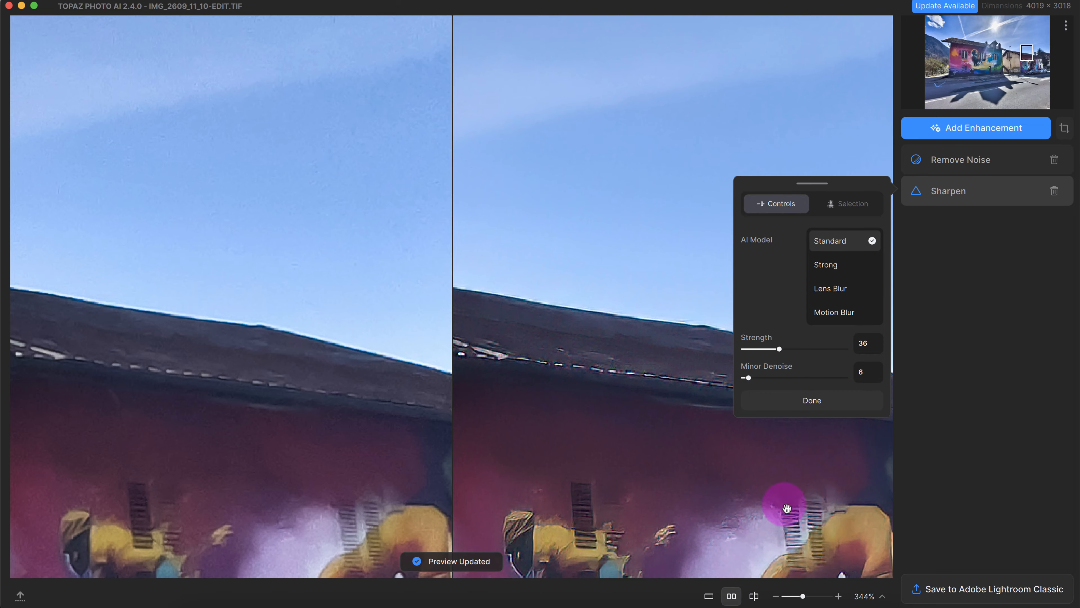
- Check the sharpened mural and windows, save the image to Adobe Lightroom Classic and select IMG_2609_11_10-Edit.tif there
left_click_drag(807, 602, 790, 604)
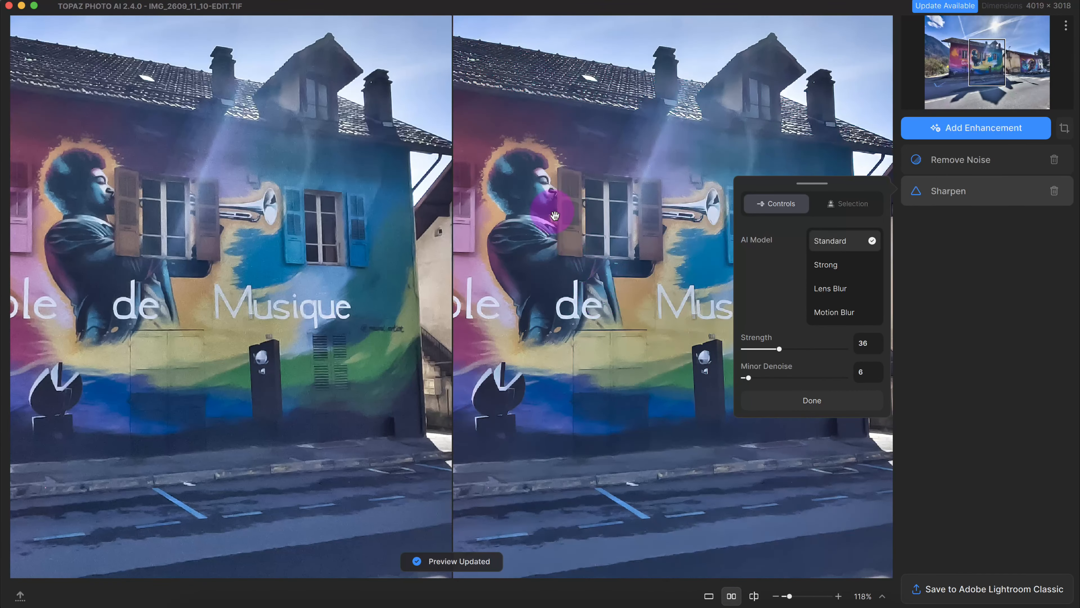
left_click_drag(547, 224, 633, 345)
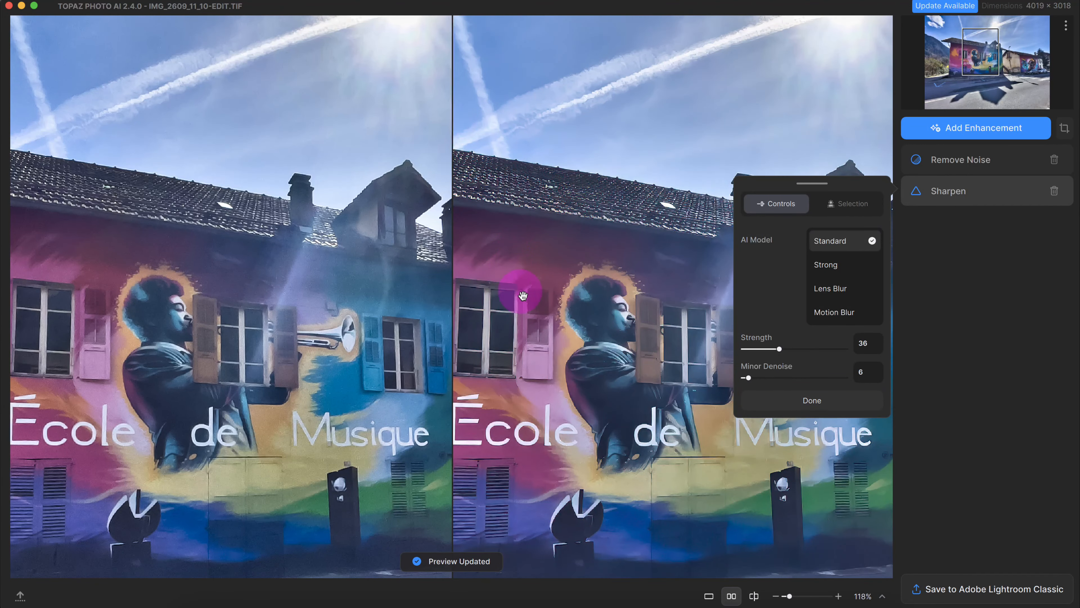
left_click_drag(562, 320, 391, 296)
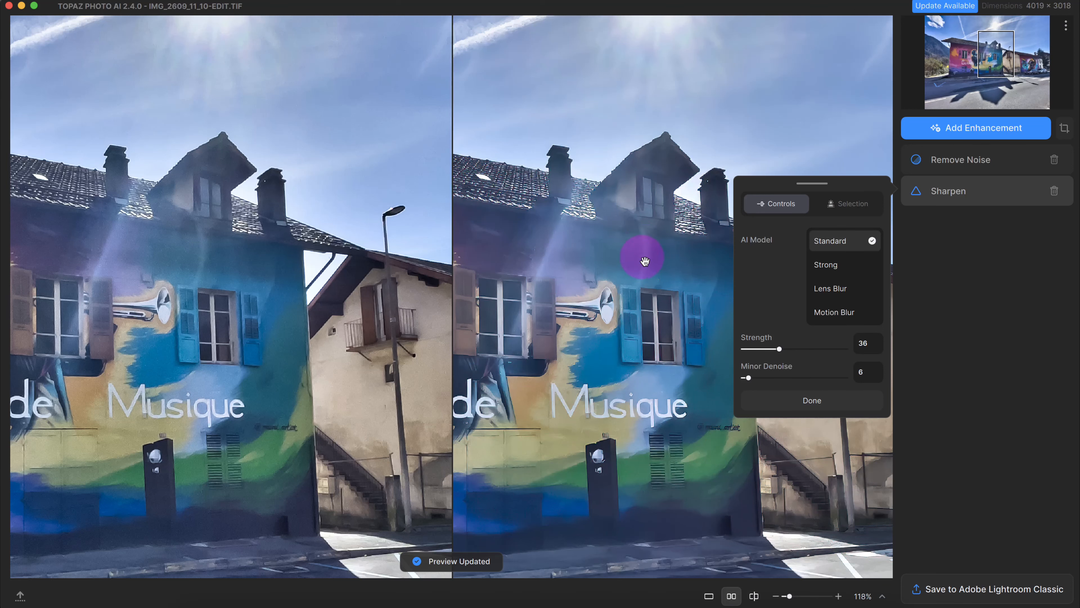
left_click(808, 601)
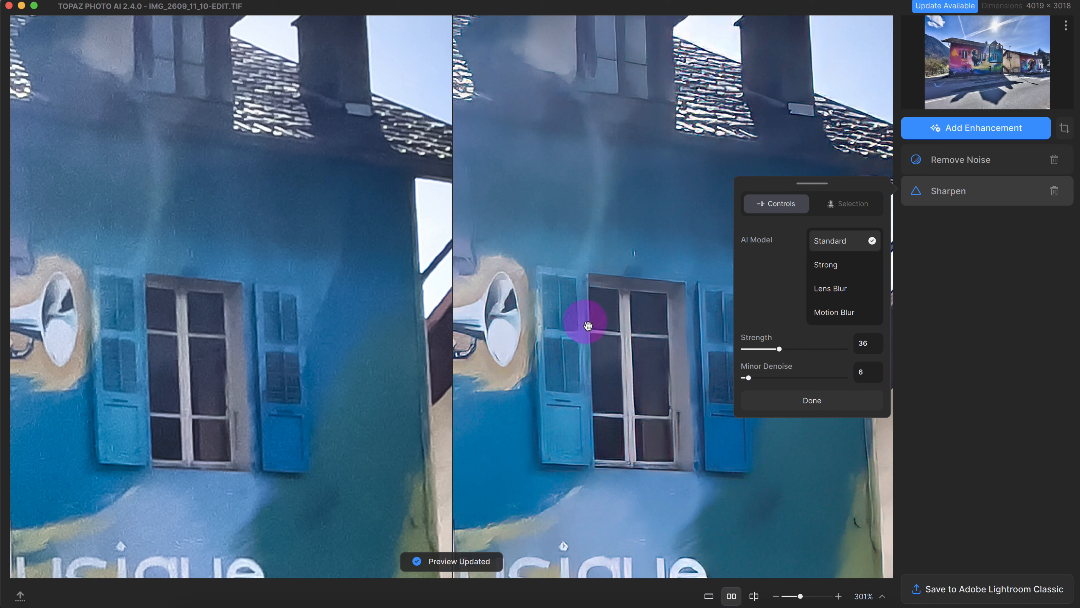
left_click(1000, 595)
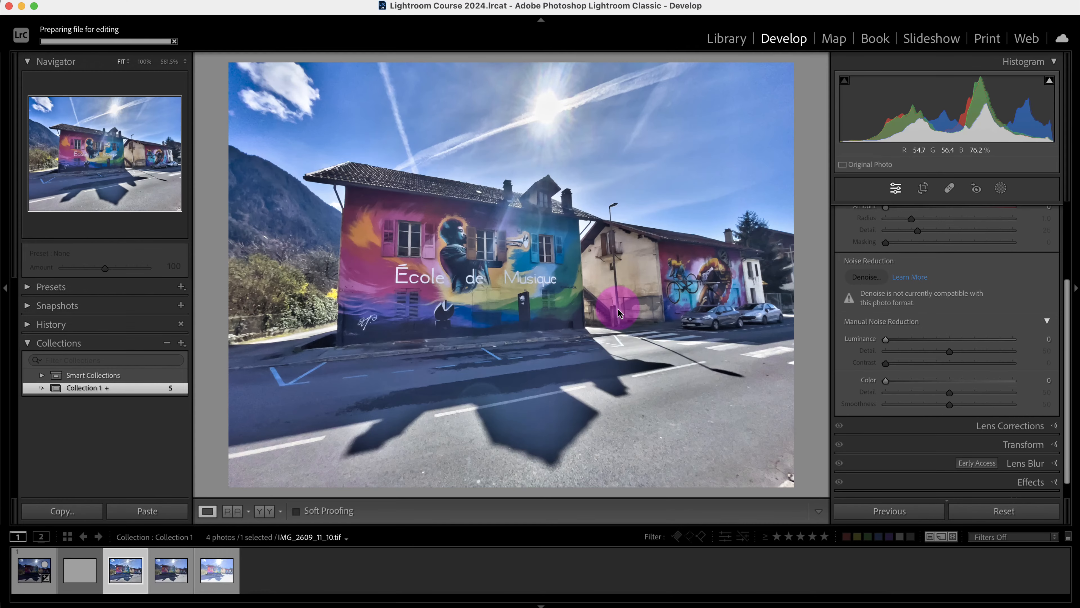
left_click(77, 585)
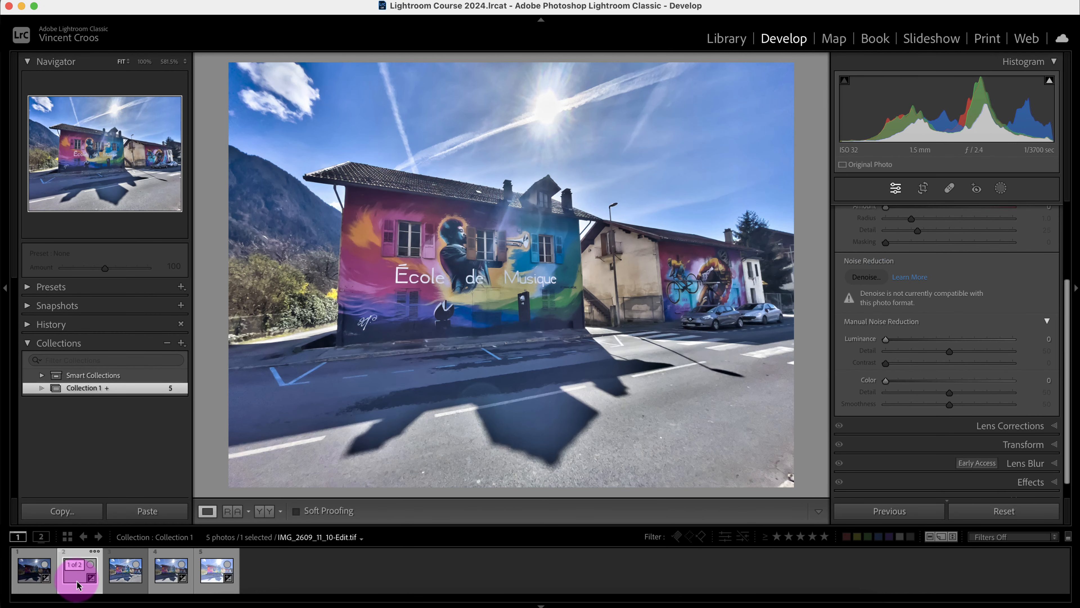
left_click(476, 259)
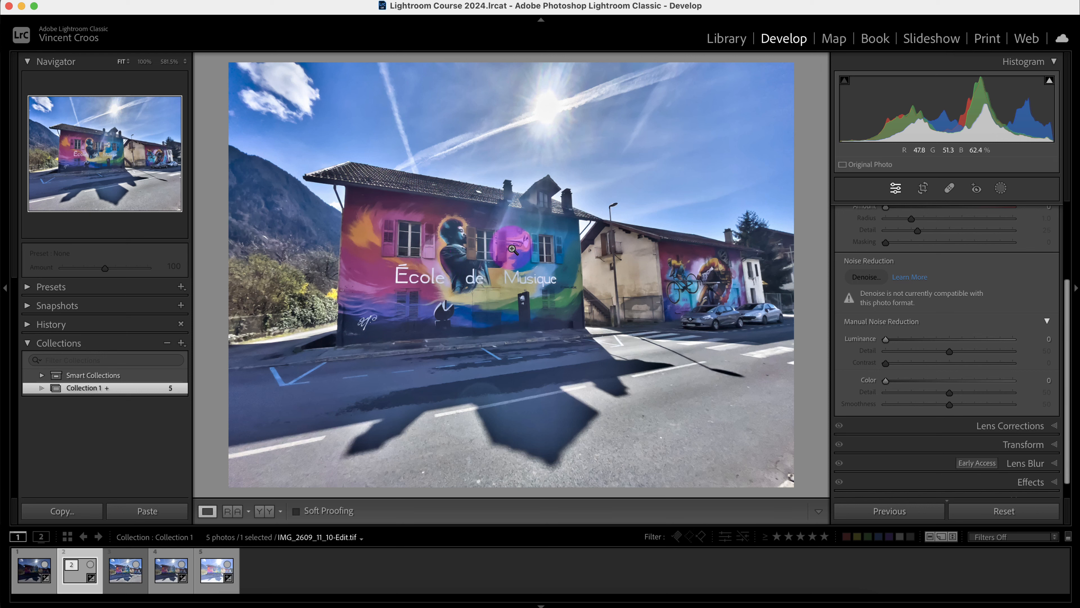
- Try the automatic Upright corrections, including Vertical, in the photo's Transform settings and return Upright to Off
scroll(1068, 401, "down", 2)
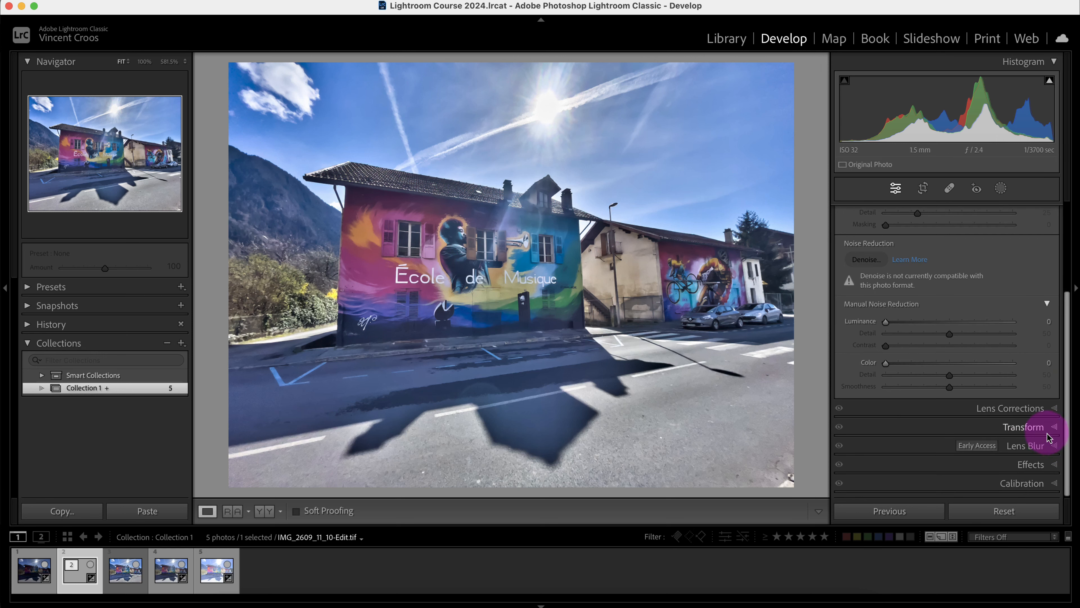
left_click(1053, 427)
left_click_drag(1069, 305, 1069, 348)
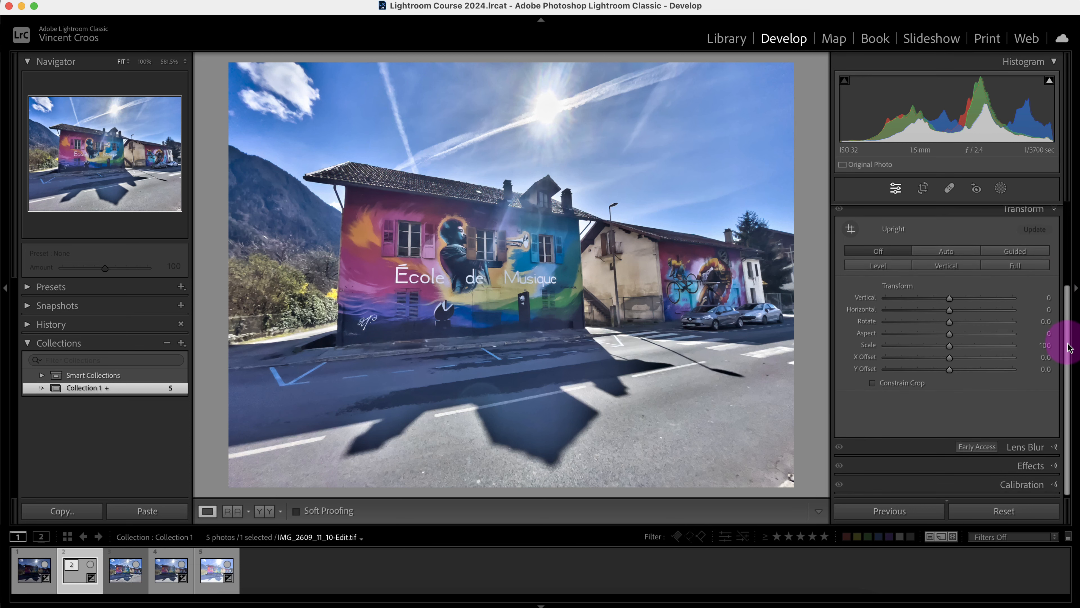
left_click(956, 253)
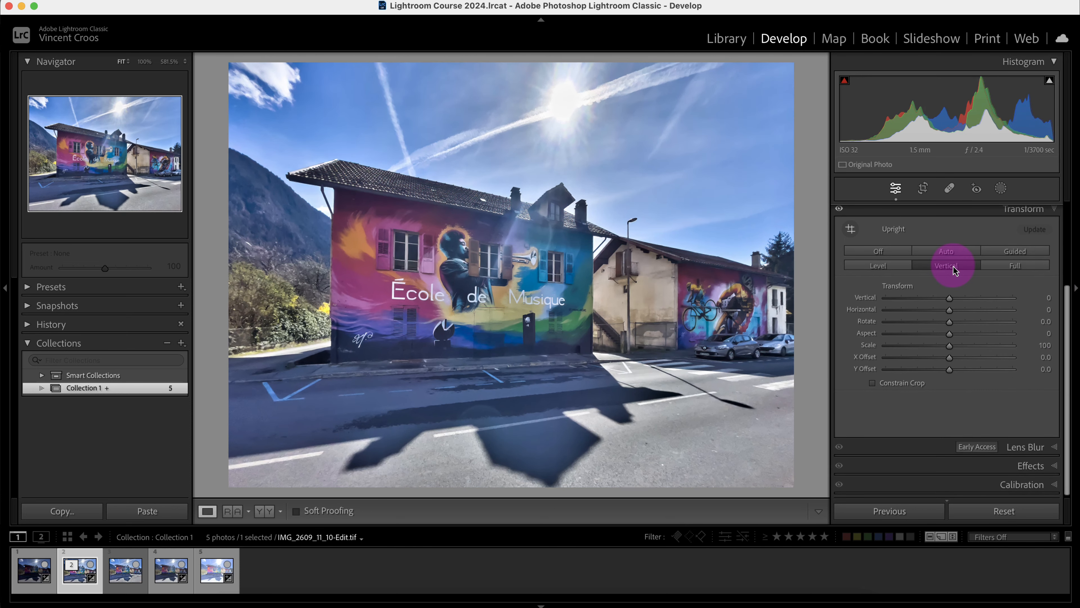
left_click(895, 266)
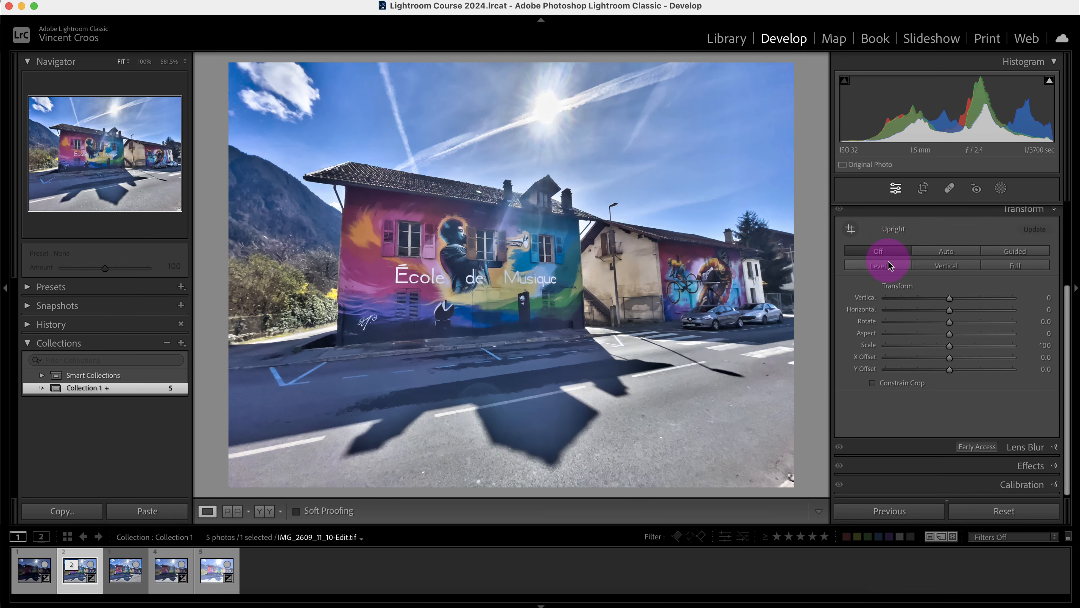
- Correct the perspective with Guided Upright, drawing guides along both vertical wall edges of the mural building, and enable Constrain Crop
left_click(1011, 252)
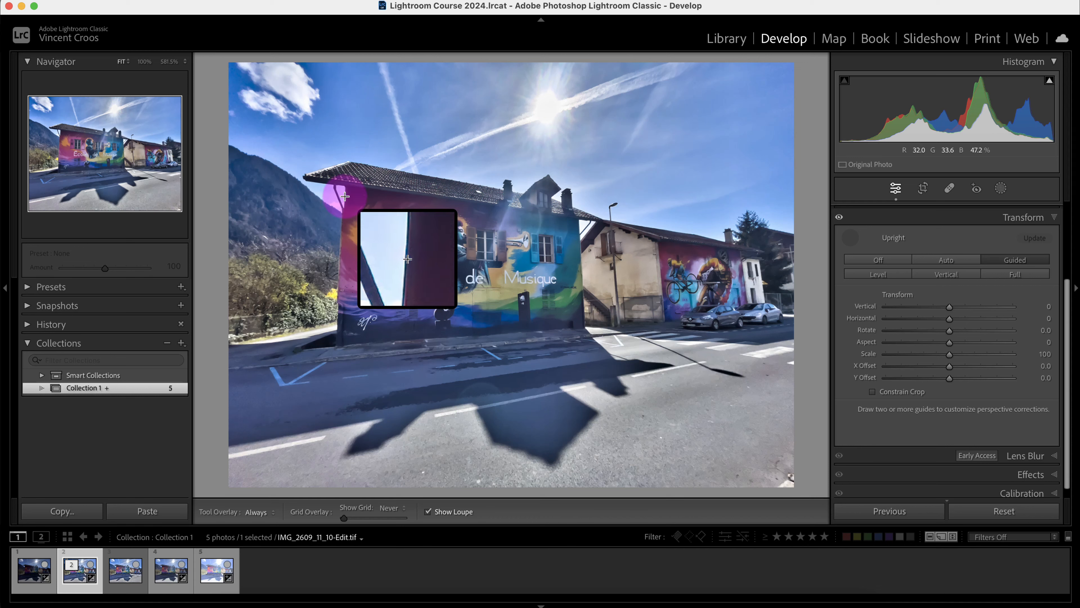
left_click_drag(344, 196, 338, 331)
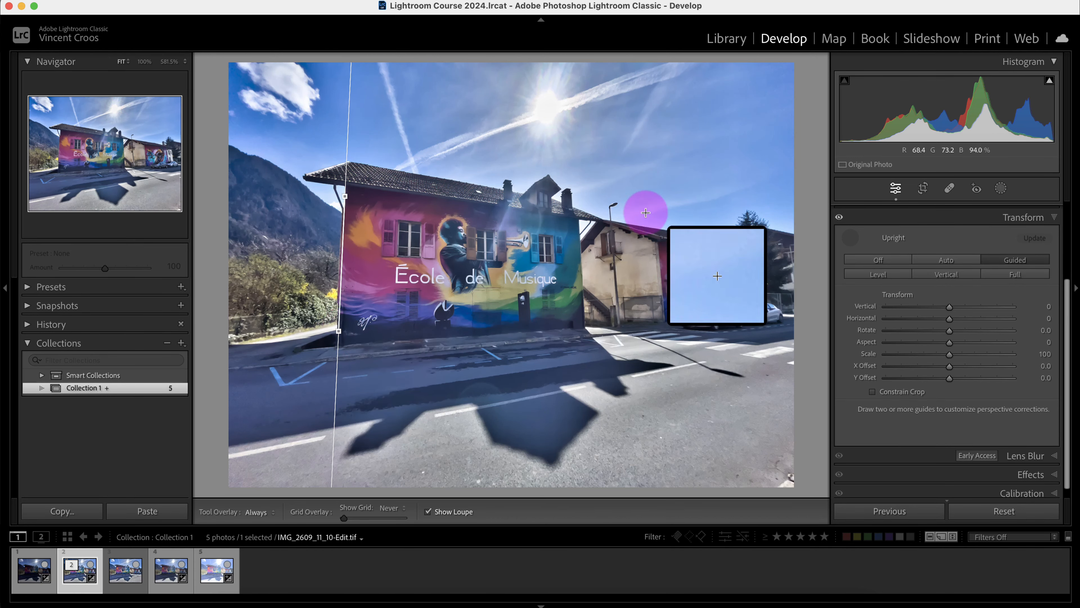
left_click_drag(579, 219, 580, 349)
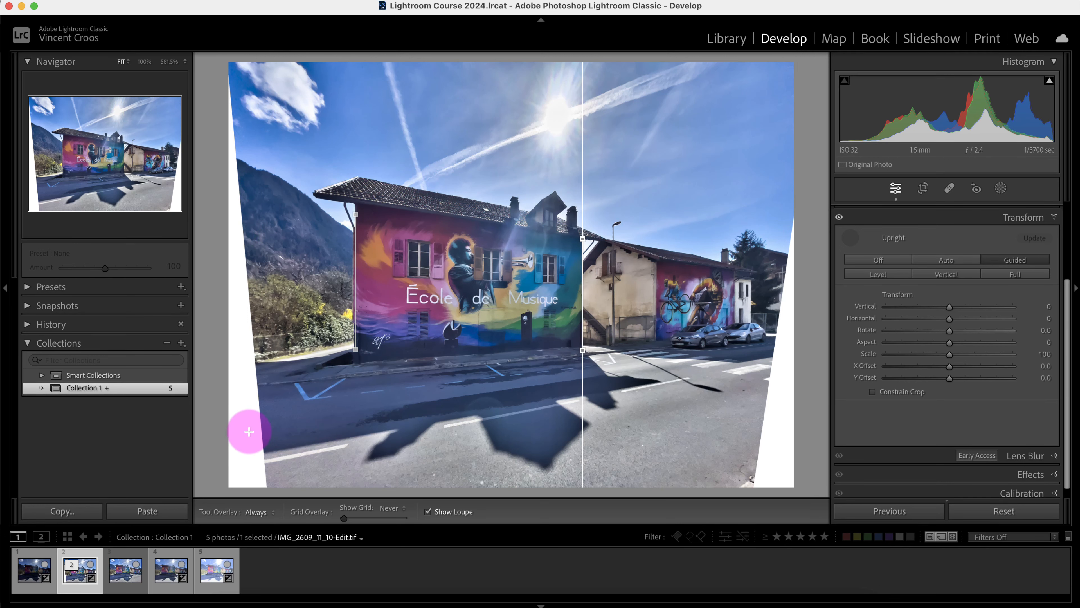
left_click(872, 392)
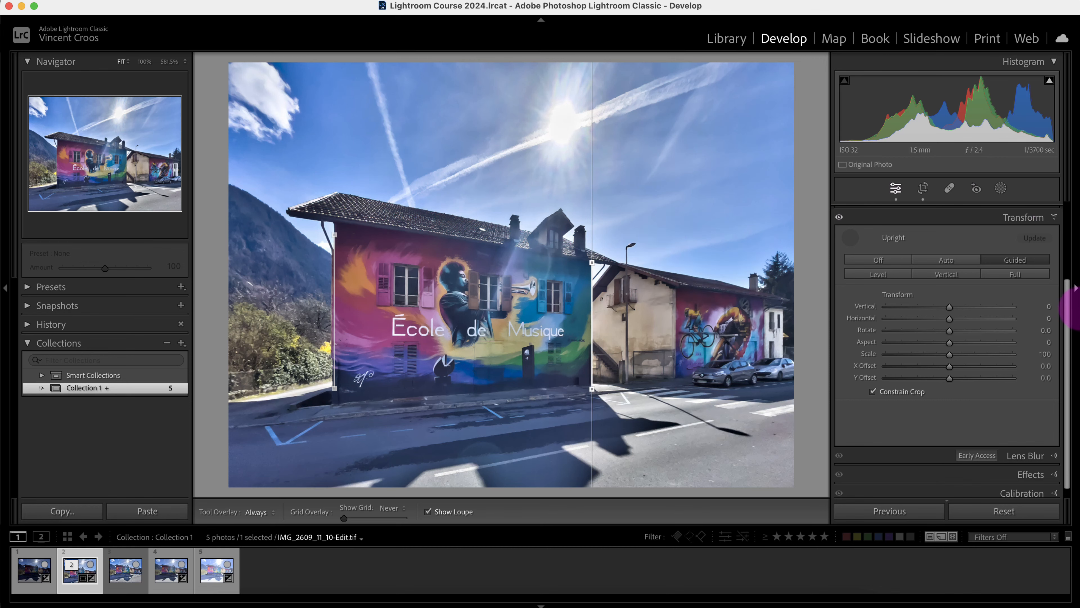
- Crop away part of the road at the bottom of the photo and a narrow strip along its left side
left_click_drag(1070, 309, 1054, 210)
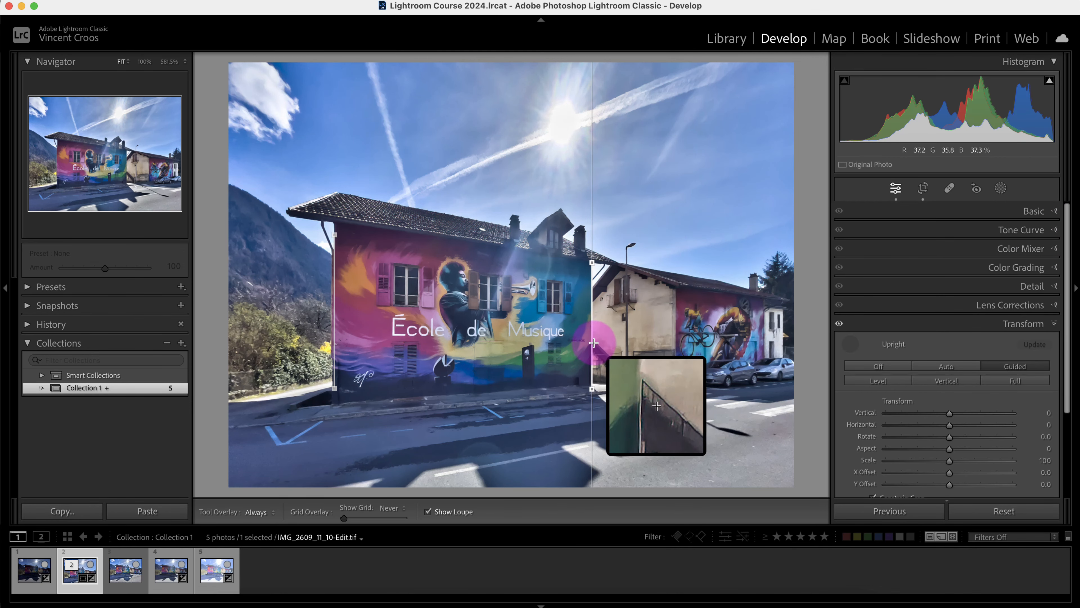
key("r")
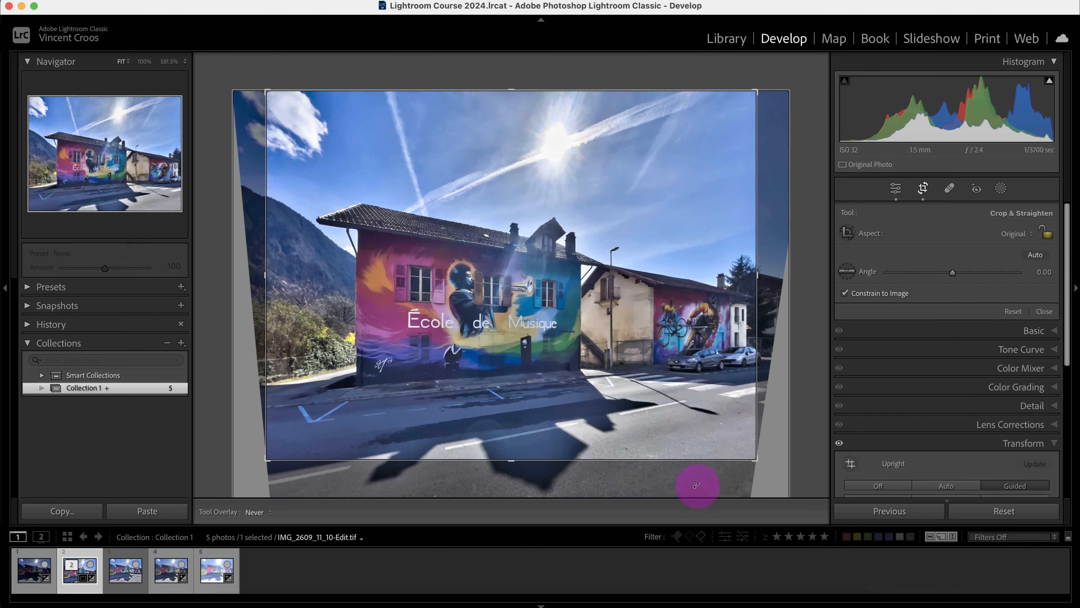
left_click_drag(514, 459, 518, 442)
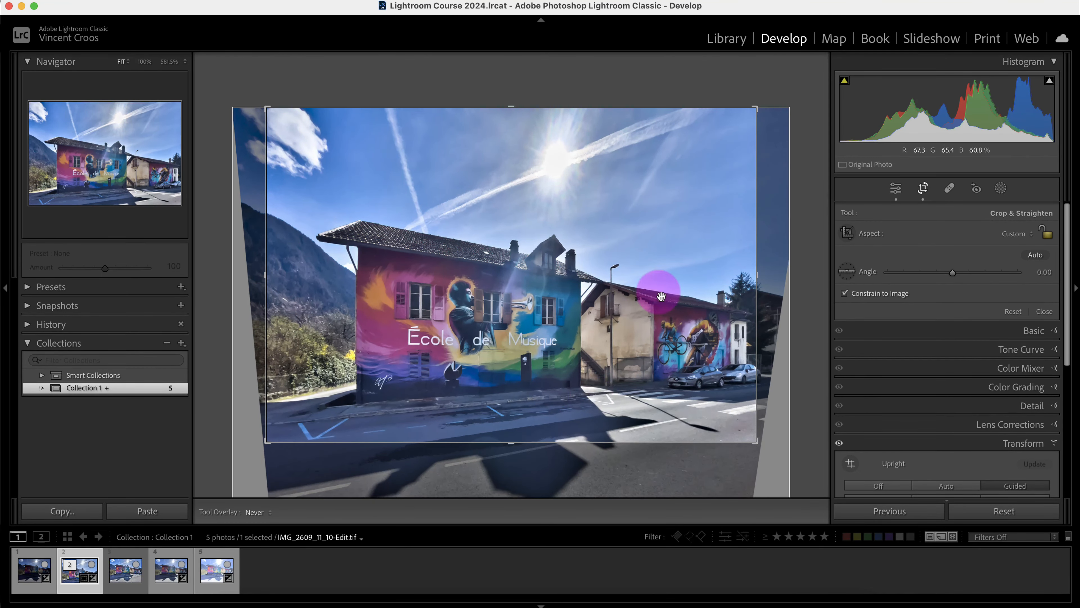
left_click_drag(269, 443, 301, 440)
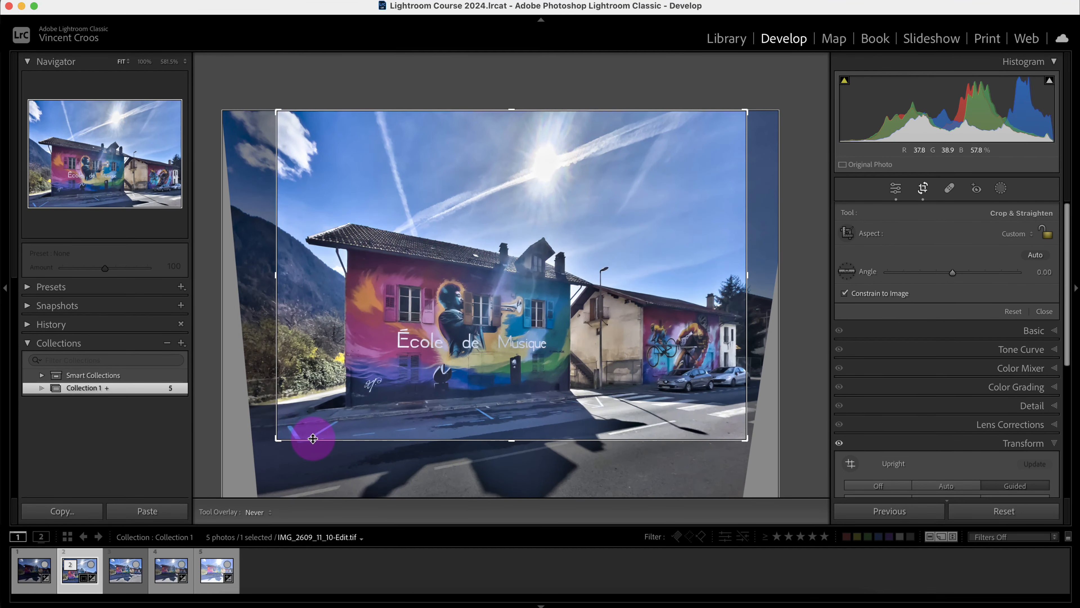
key("Return")
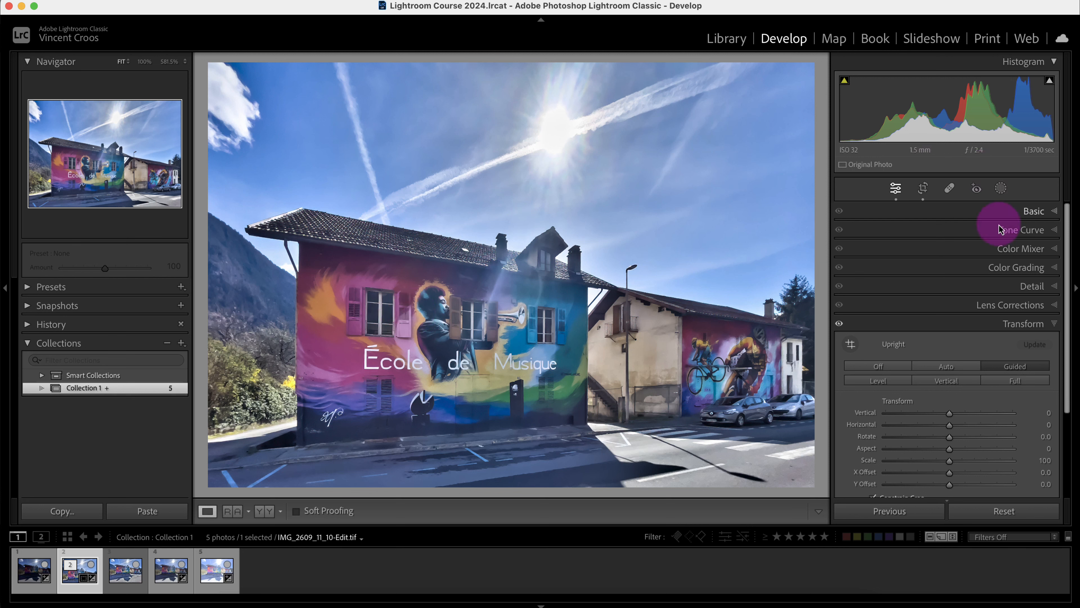
- Create a Select Subject mask covering the mural building
left_click(1001, 192)
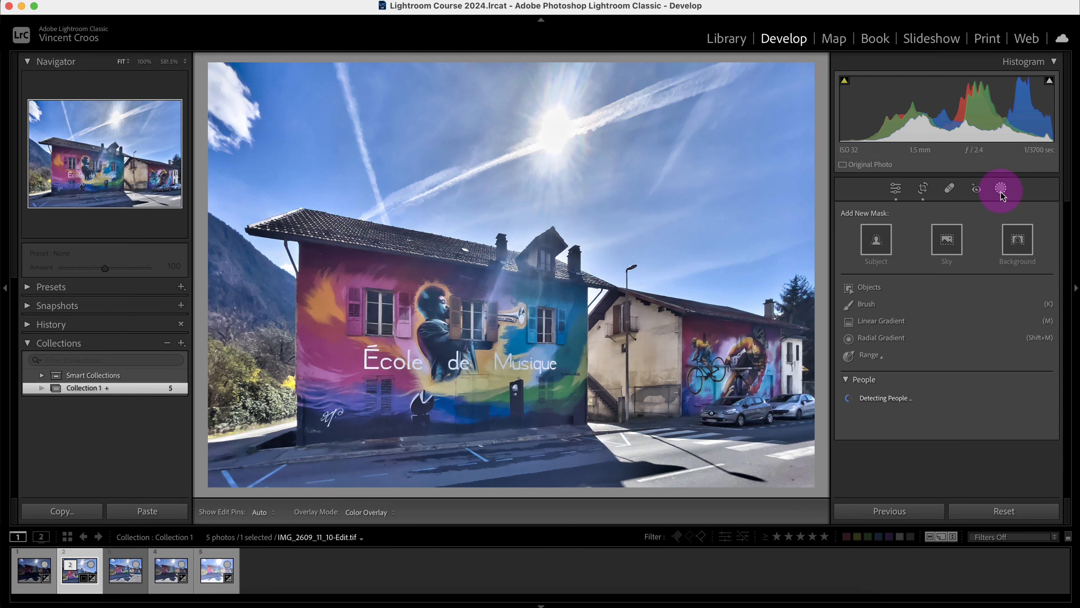
left_click(876, 242)
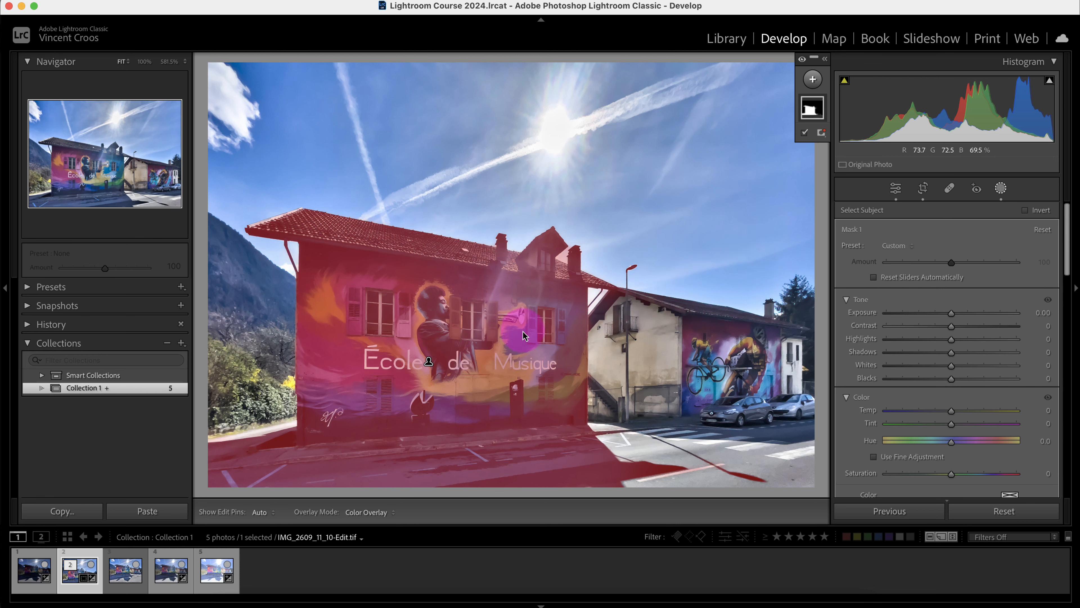
right_click(814, 111)
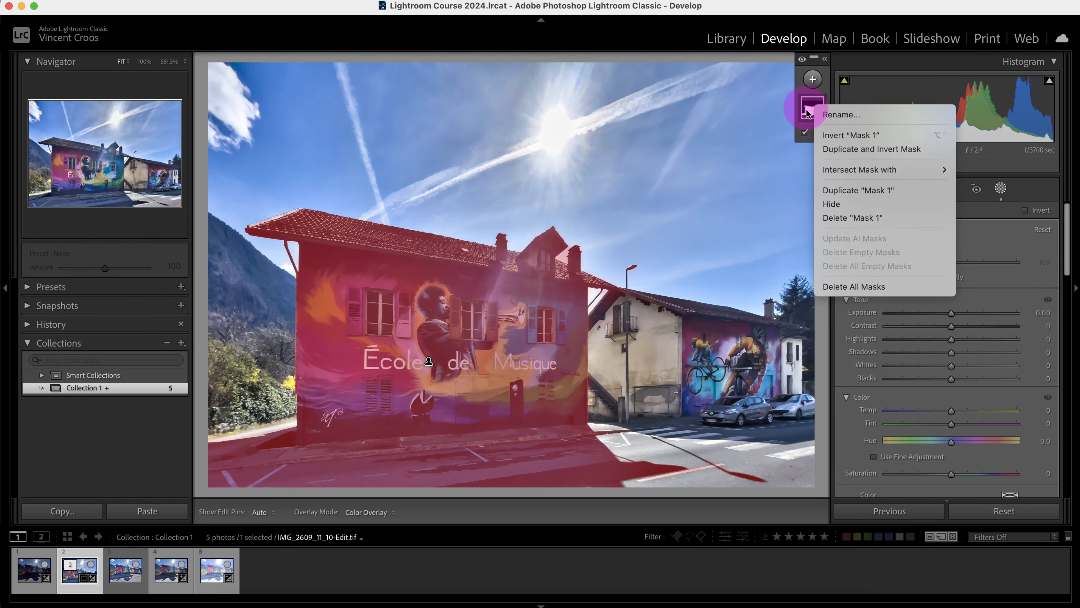
left_click(807, 109)
left_click(813, 80)
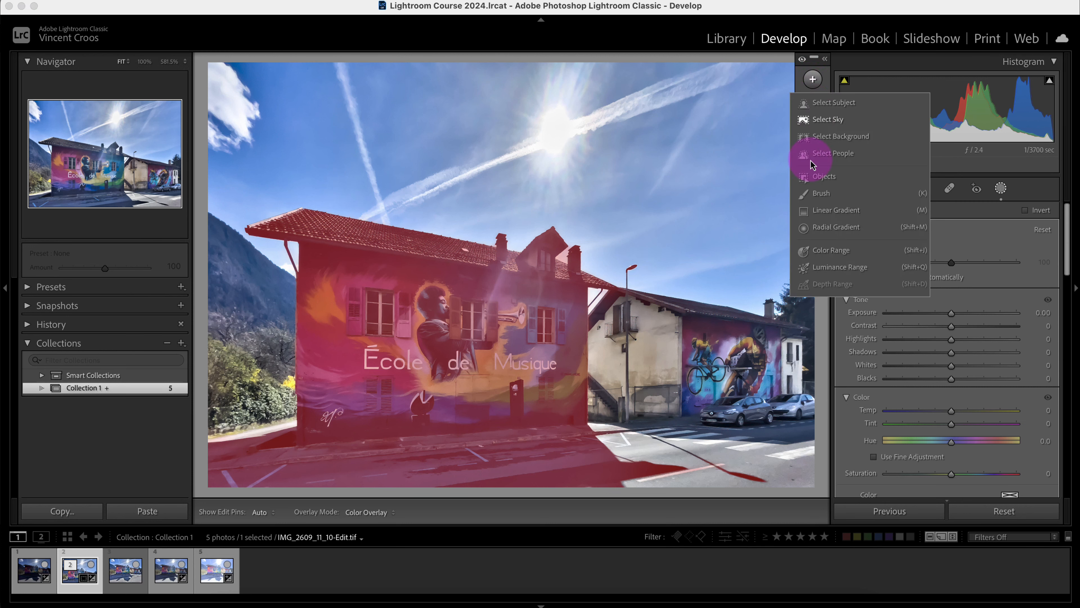
left_click(828, 77)
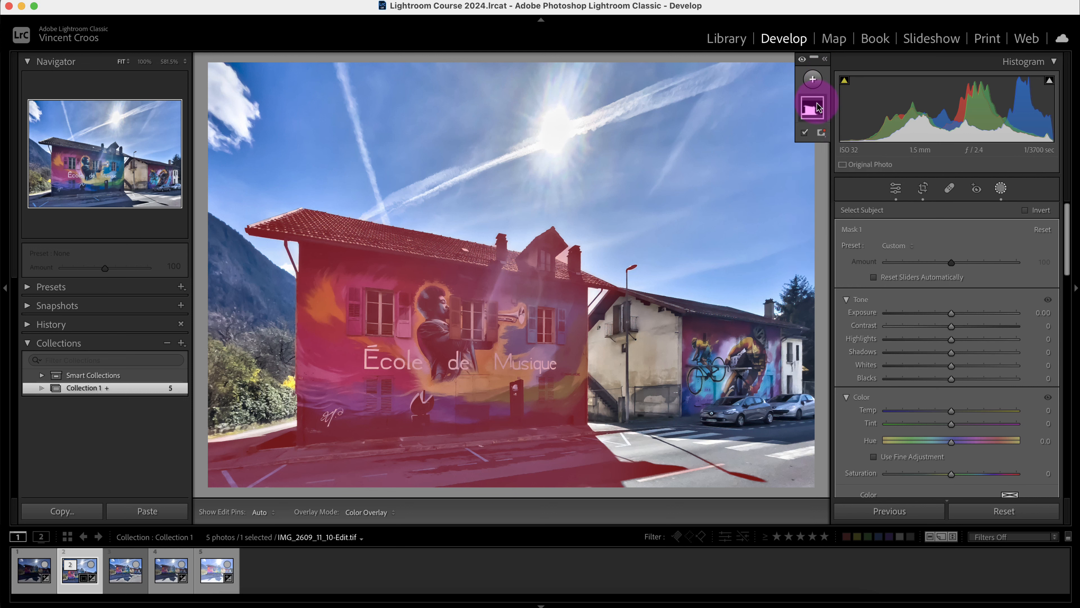
- Subtract the road and pavement in front of the building from the mask with a brush at Size 8.4, Feather 71 and Flow 100
left_click(820, 146)
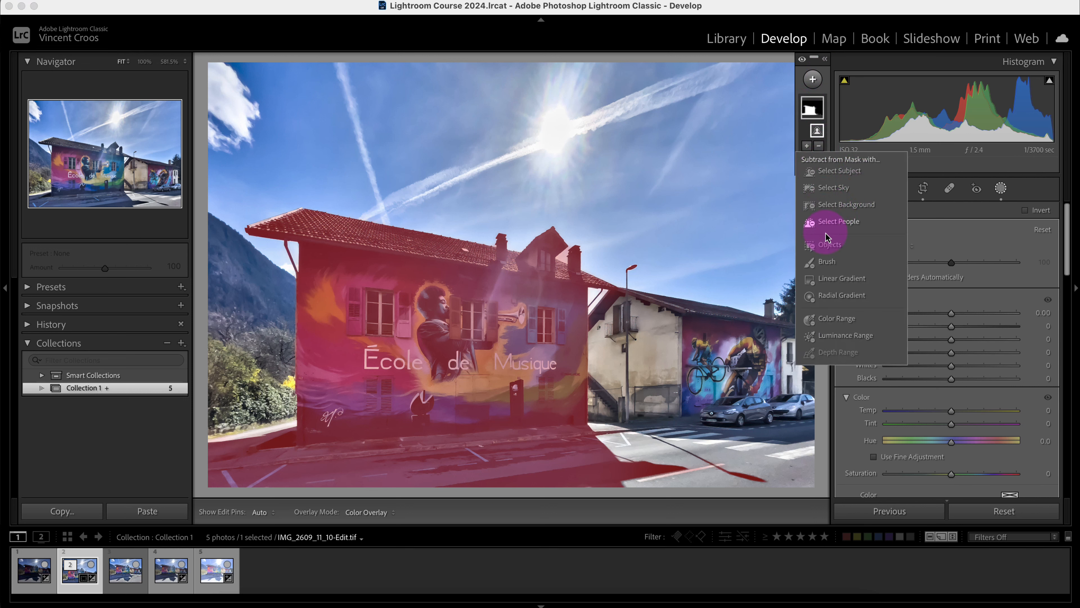
left_click(827, 263)
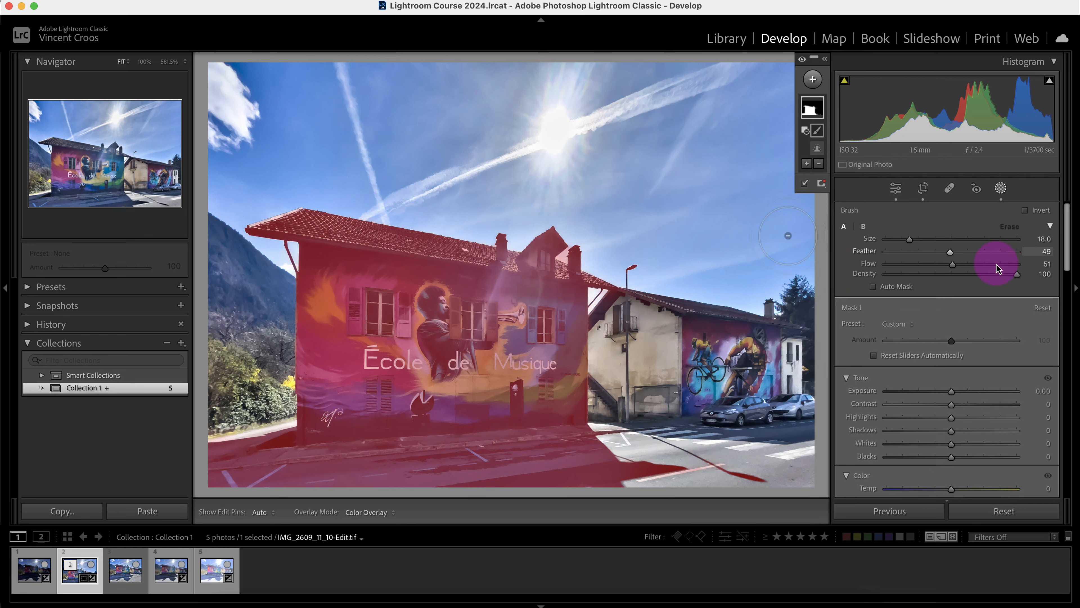
mouse_move(959, 265)
left_mouse_down()
mouse_move(1019, 268)
mouse_move(980, 253)
left_mouse_up()
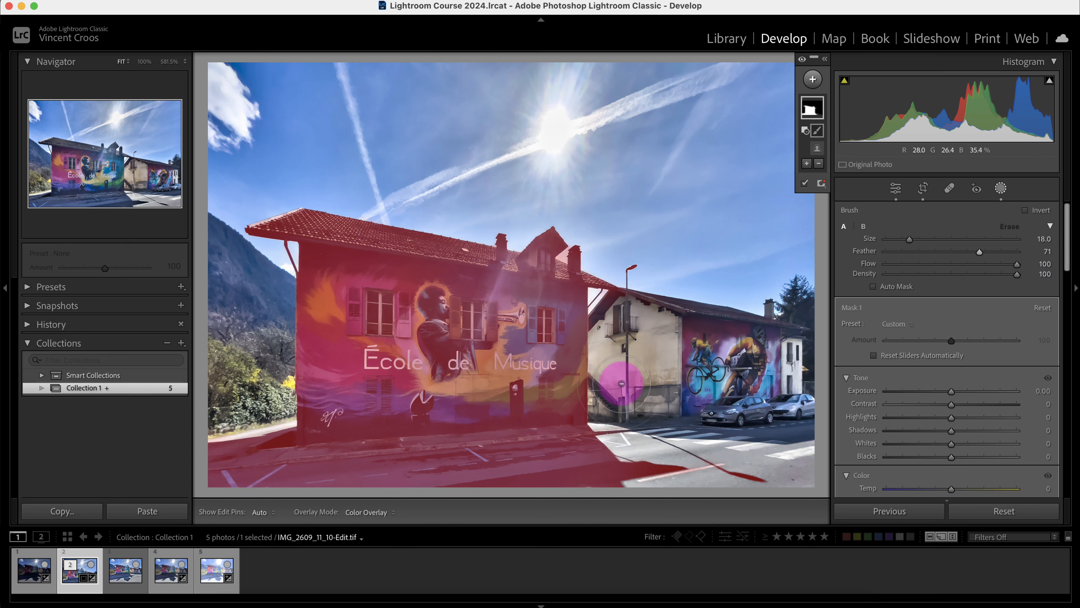
mouse_move(596, 476)
left_mouse_down()
mouse_move(562, 471)
mouse_move(759, 479)
mouse_move(571, 475)
mouse_move(316, 496)
mouse_move(244, 489)
mouse_move(222, 458)
mouse_move(223, 428)
mouse_move(229, 485)
mouse_move(229, 461)
left_mouse_up()
key("h")
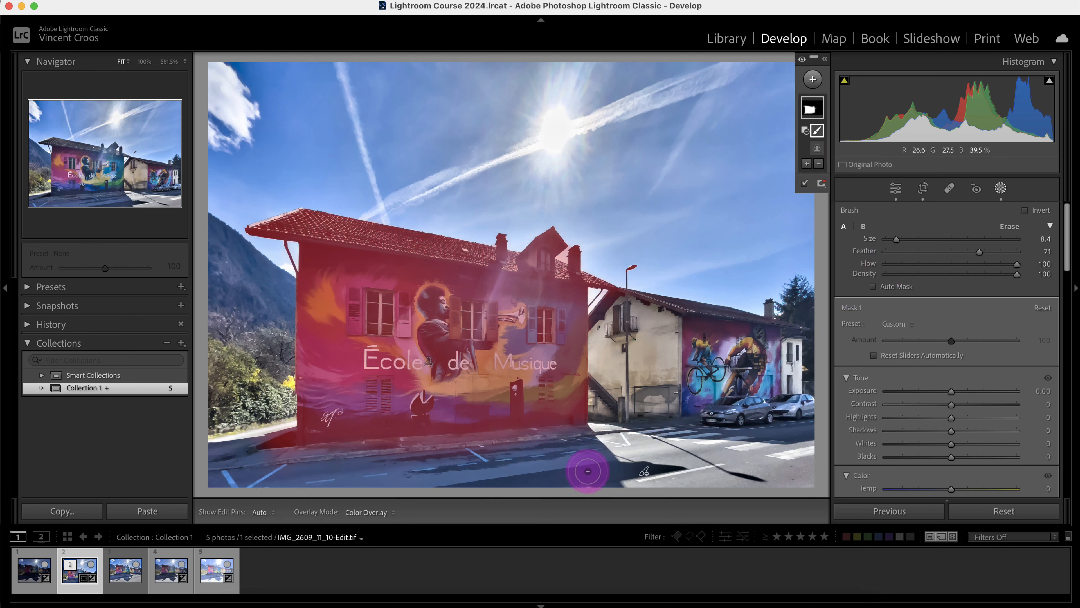
key("h")
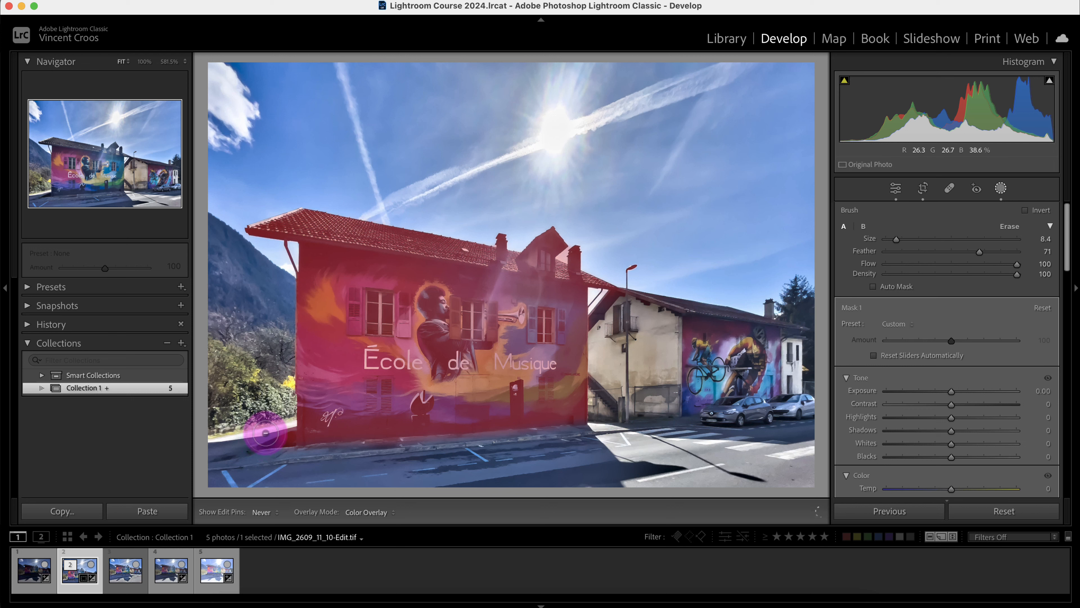
key("h")
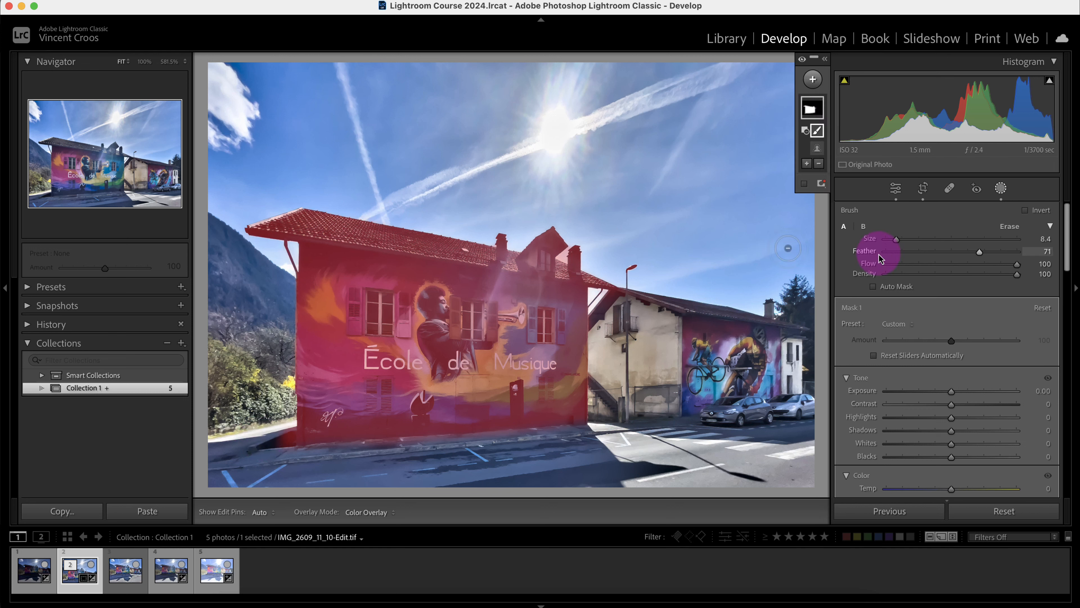
- Hide the mask overlay and set the masked building's Clarity to 22
key("o")
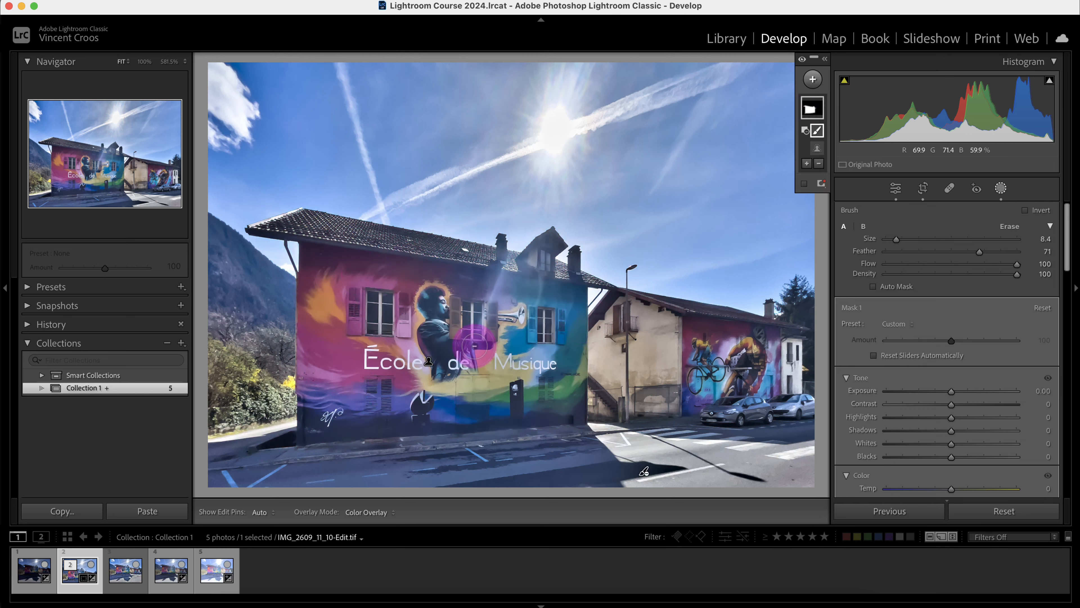
scroll(1064, 239, "down", 3)
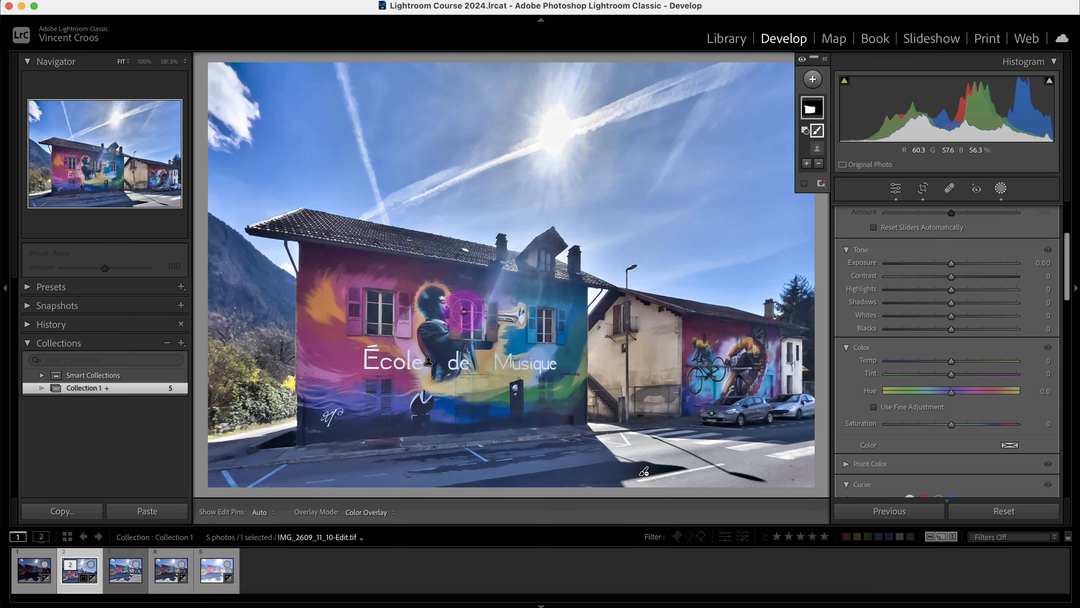
left_click_drag(1070, 286, 1066, 366)
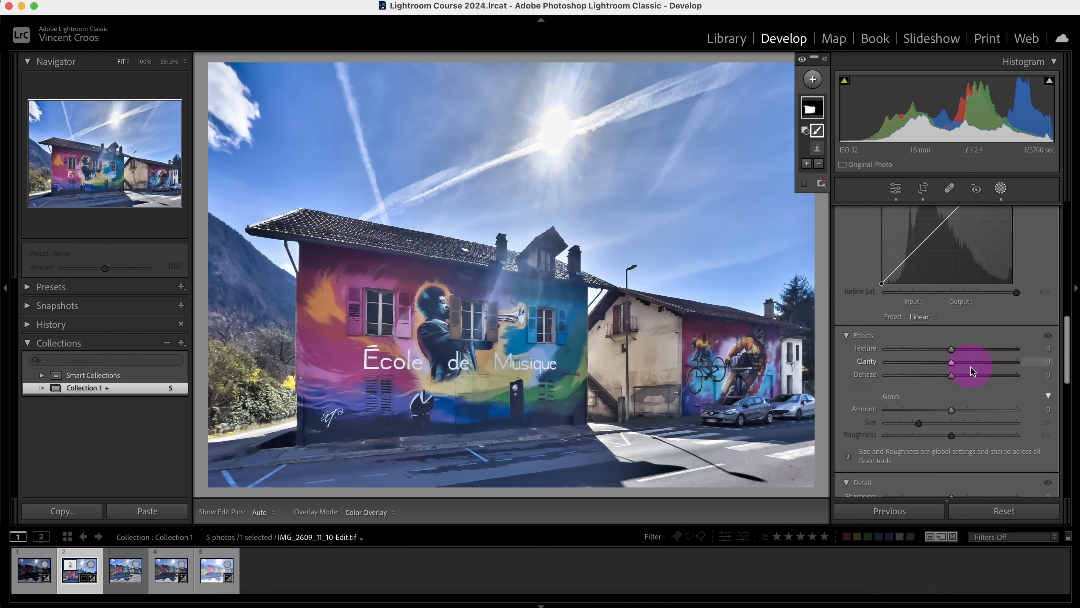
mouse_move(966, 364)
left_mouse_down()
mouse_move(955, 362)
mouse_move(966, 362)
left_mouse_up()
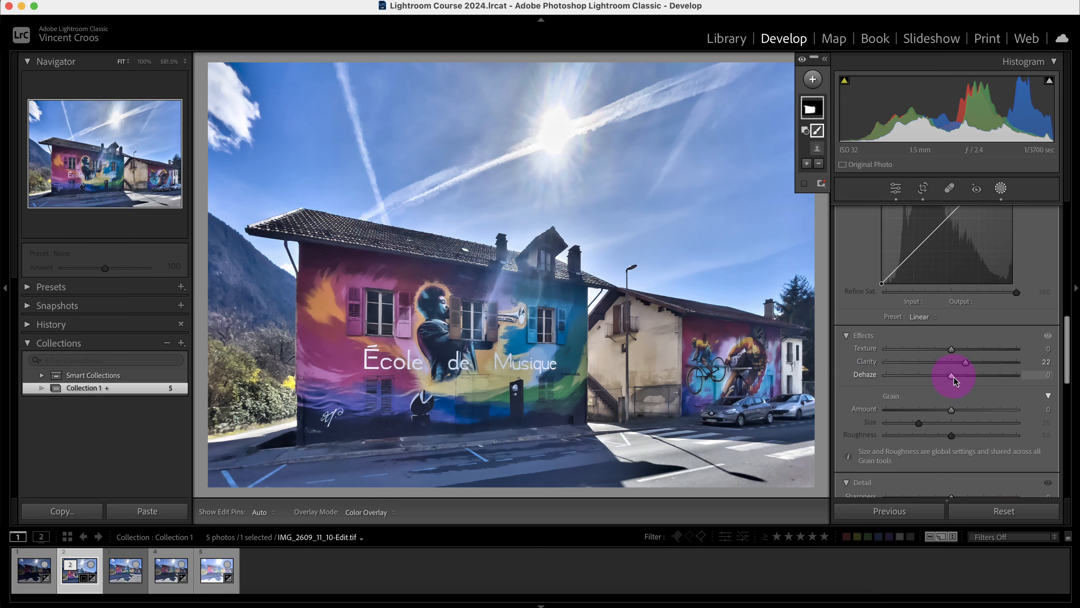
- Set the masked building's Dehaze to 20 and compare the photo with and without the mask adjustments
left_click_drag(954, 377, 966, 377)
left_click_drag(966, 377, 966, 382)
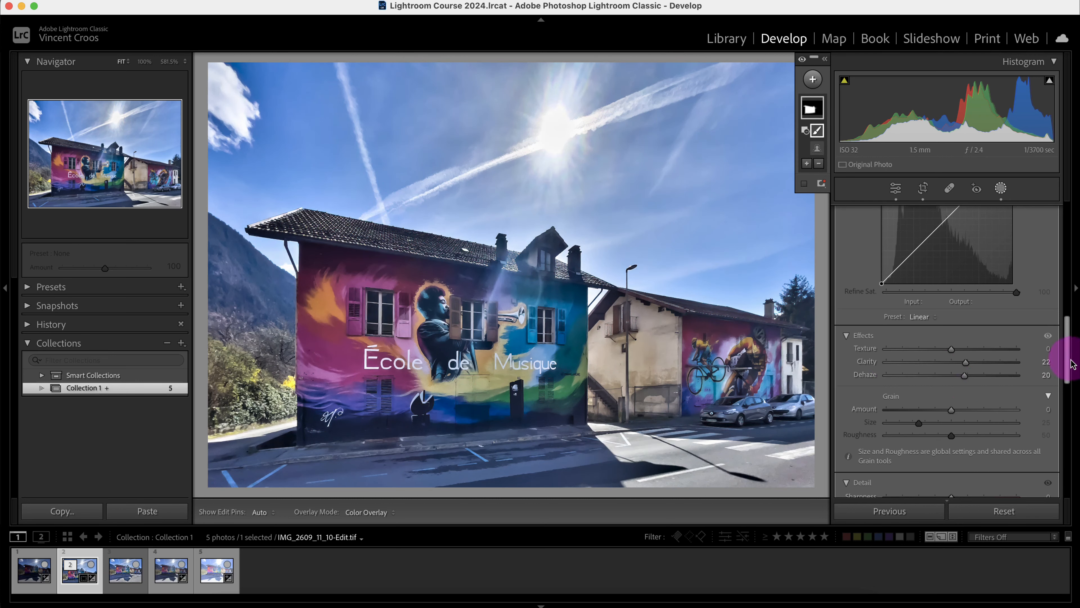
left_click_drag(1065, 350, 1053, 398)
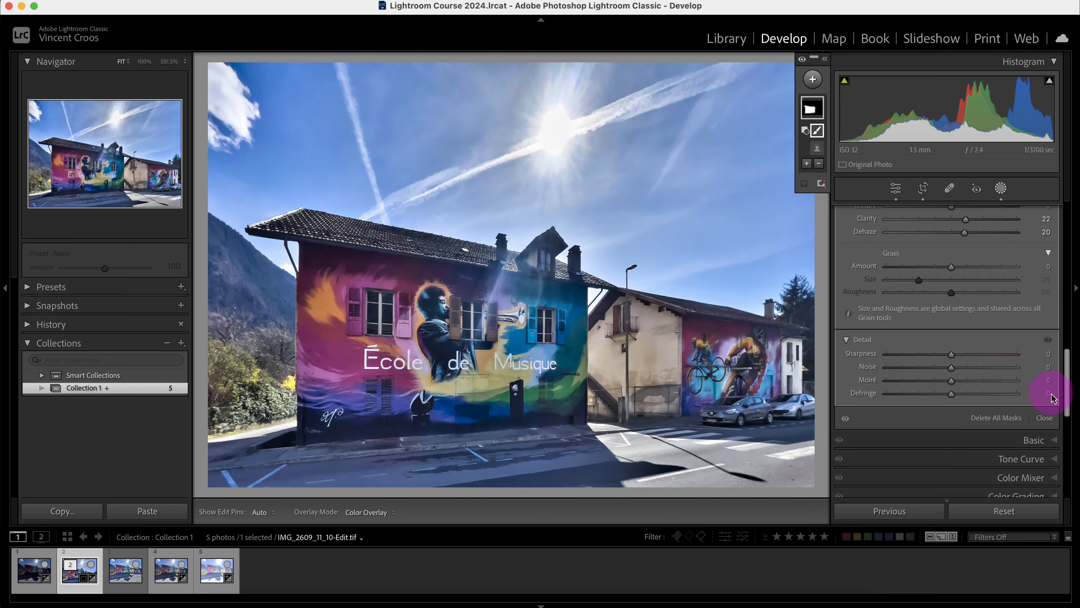
left_click(846, 420)
left_click(846, 420)
left_click(846, 420)
left_click(846, 420)
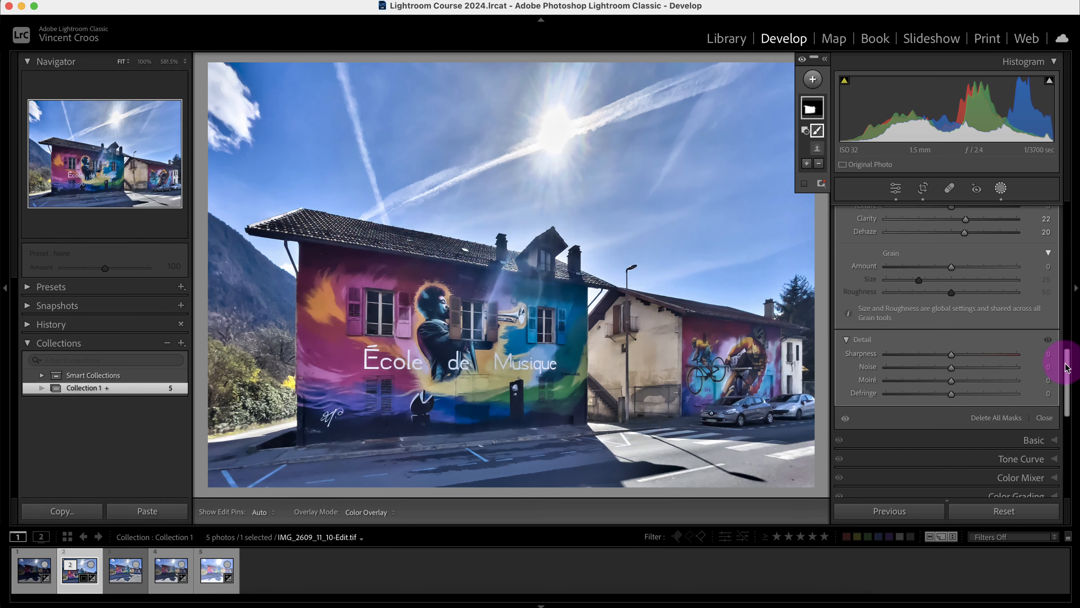
- Set the masked building's Saturation to 12, Shadows to 26 and Exposure to 0.47
left_click_drag(1066, 367, 1074, 259)
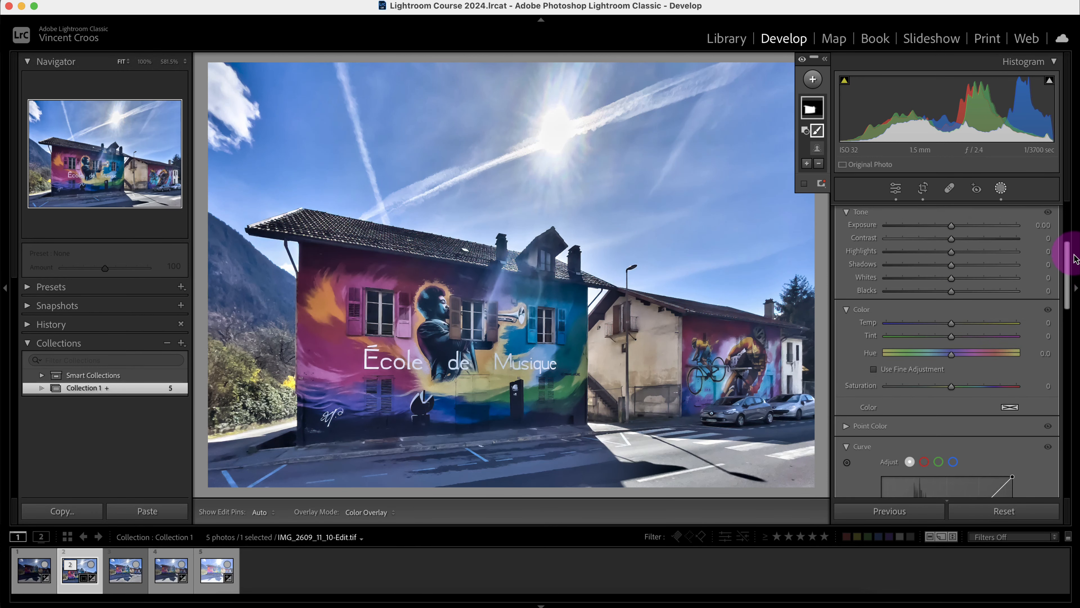
left_click_drag(953, 387, 962, 387)
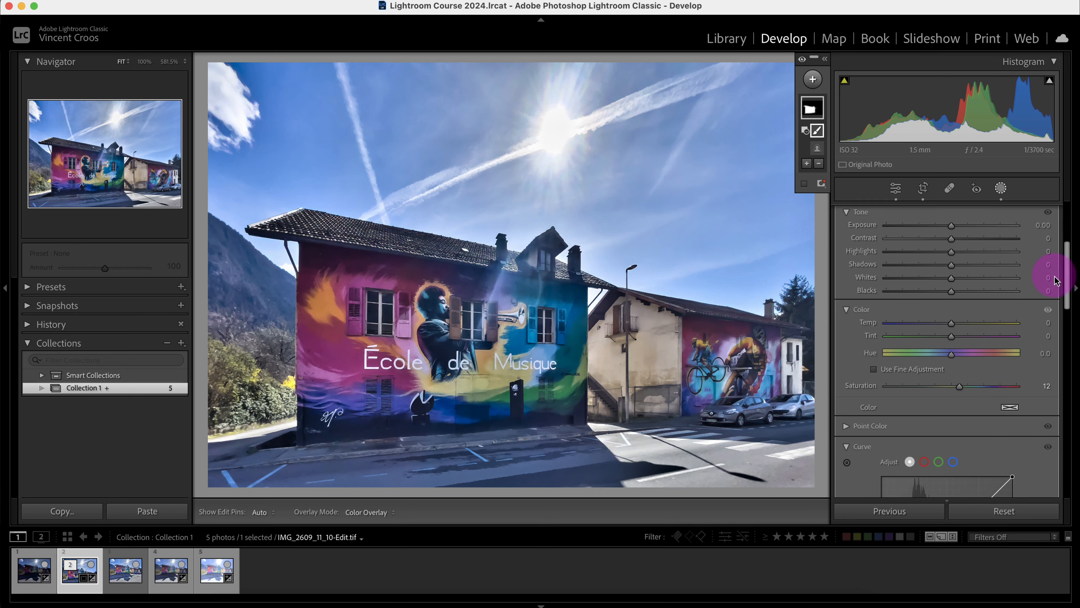
left_click_drag(1068, 264, 1068, 245)
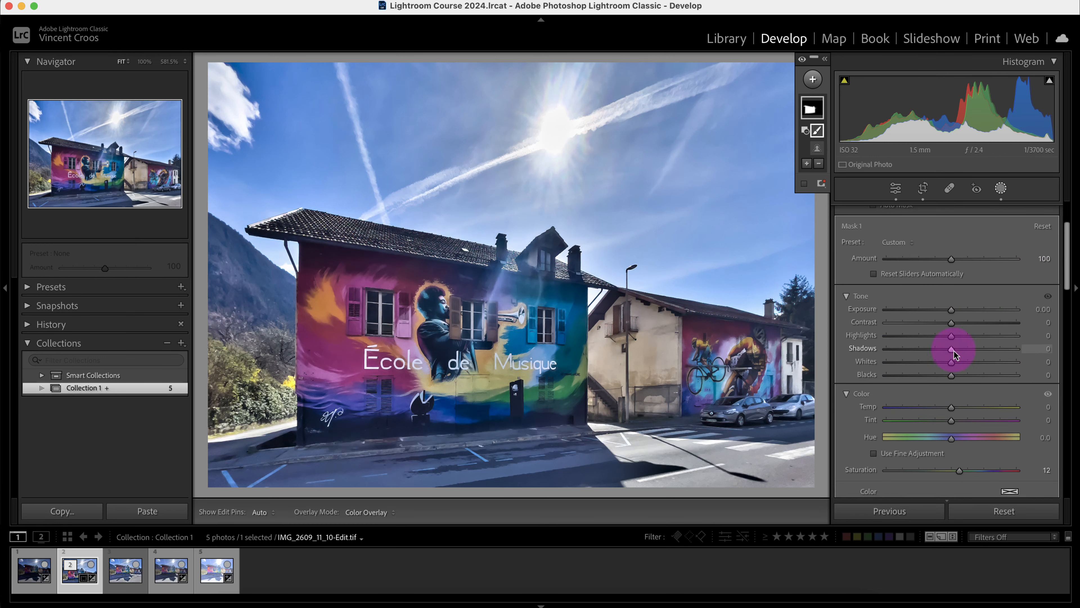
mouse_move(953, 350)
left_mouse_down()
mouse_move(999, 350)
mouse_move(970, 348)
left_mouse_up()
left_click_drag(952, 309, 962, 310)
mouse_move(544, 147)
left_mouse_down()
mouse_move(510, 251)
mouse_move(520, 305)
mouse_move(523, 208)
mouse_move(505, 286)
mouse_move(1062, 314)
left_mouse_up()
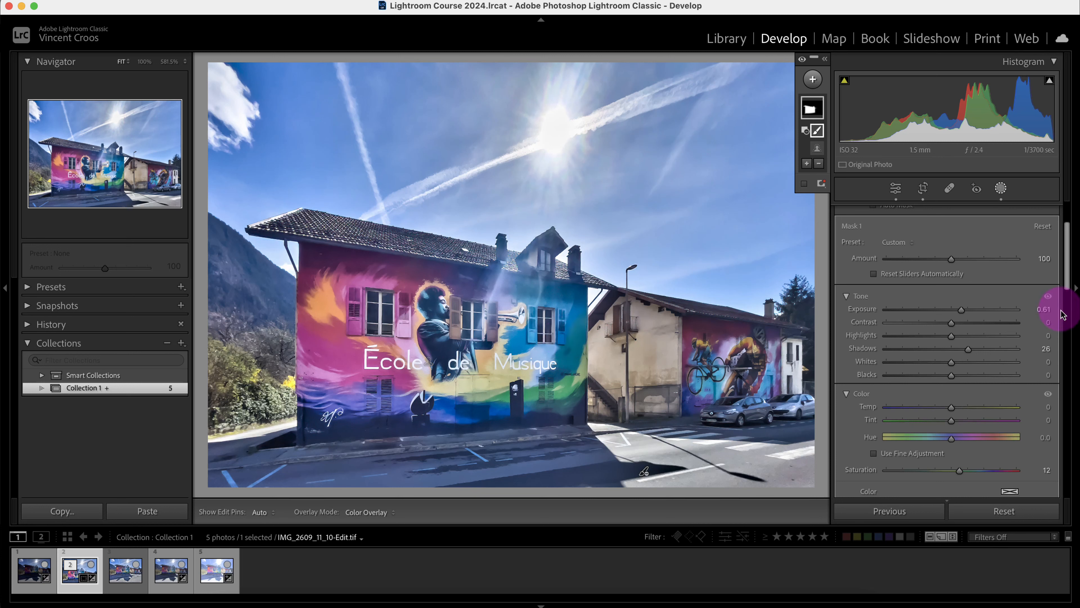
left_click_drag(963, 310, 960, 309)
- Brighten the masked building's midtones by raising its tone curve from Input 112 to Output 144
left_click_drag(1068, 251, 1070, 310)
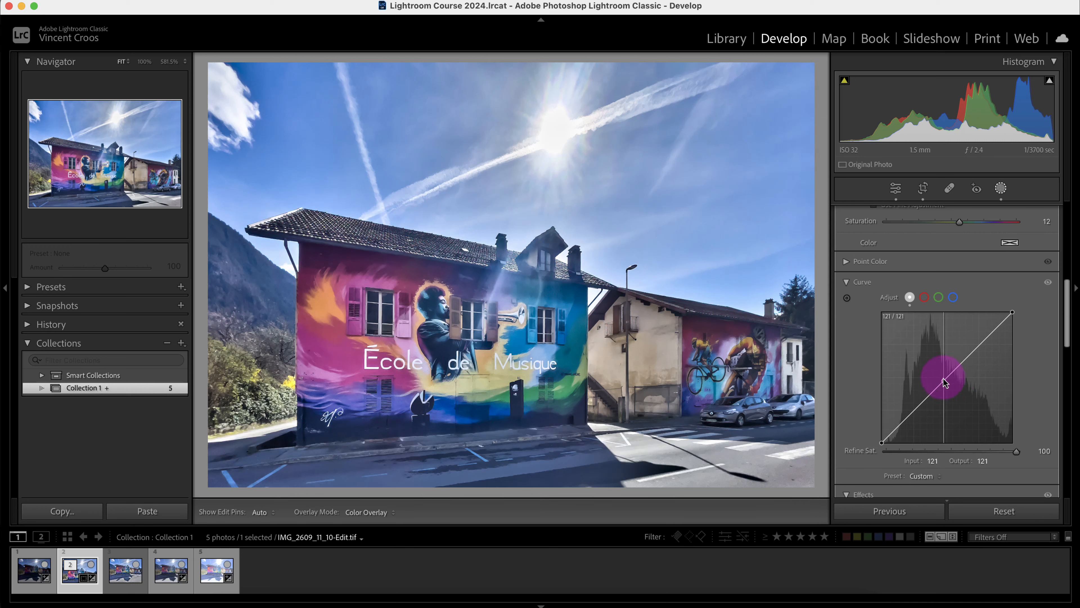
left_click_drag(940, 376, 939, 368)
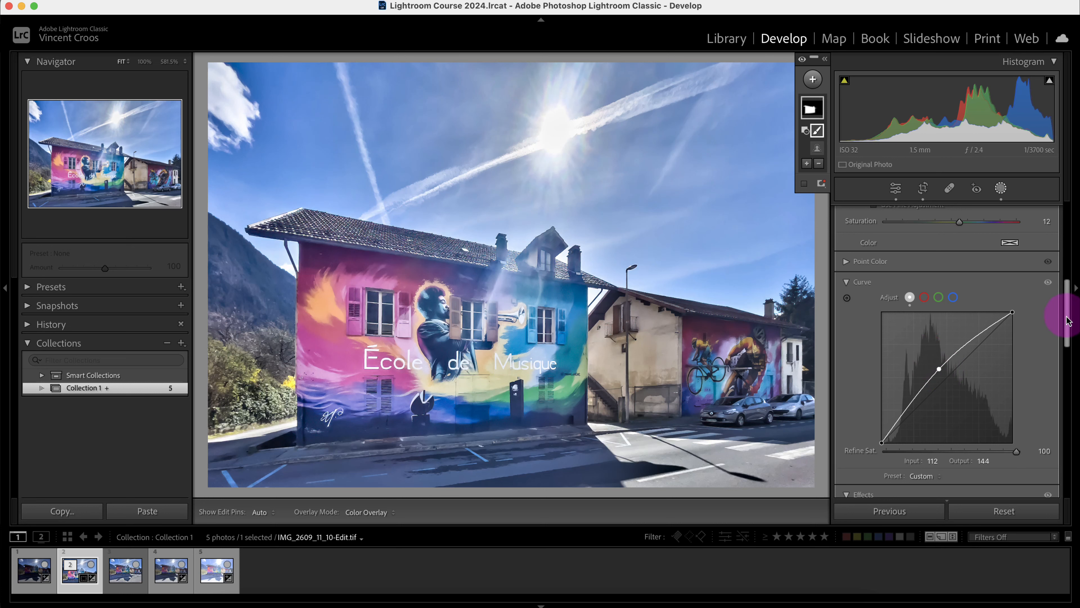
left_click_drag(1068, 320, 1066, 342)
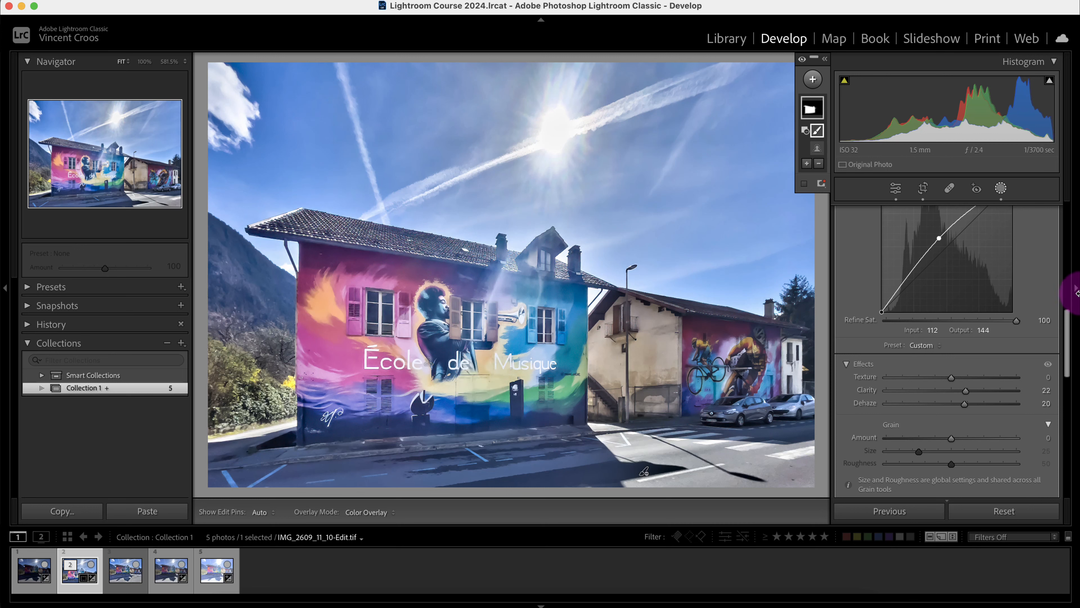
- Add a slightly tilted linear gradient mask over the sky, fading from beside the sun down to the rooftops
left_click_drag(1069, 326, 1068, 219)
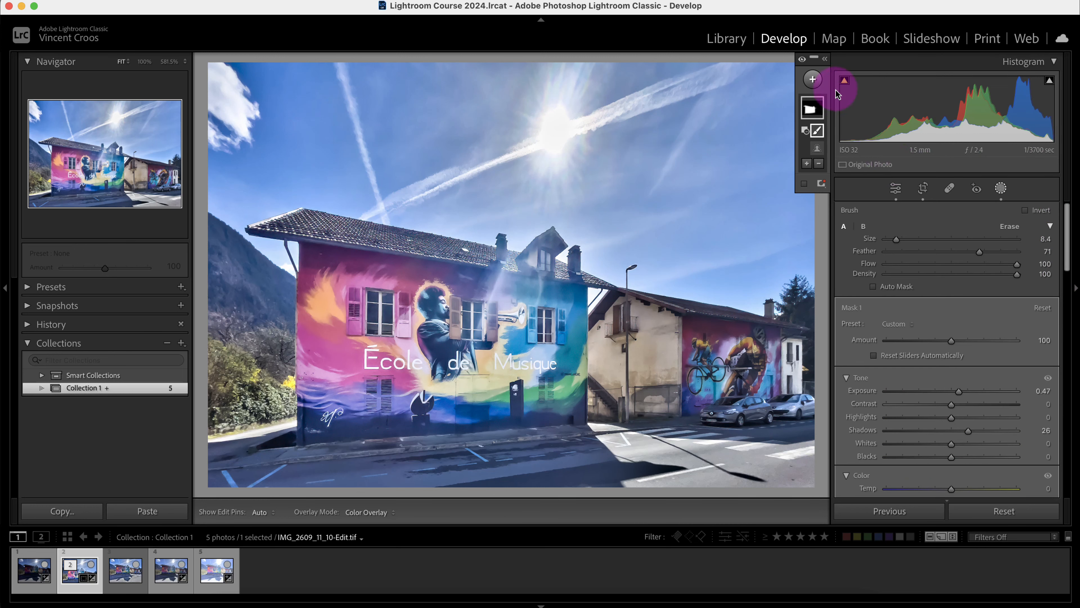
left_click(813, 80)
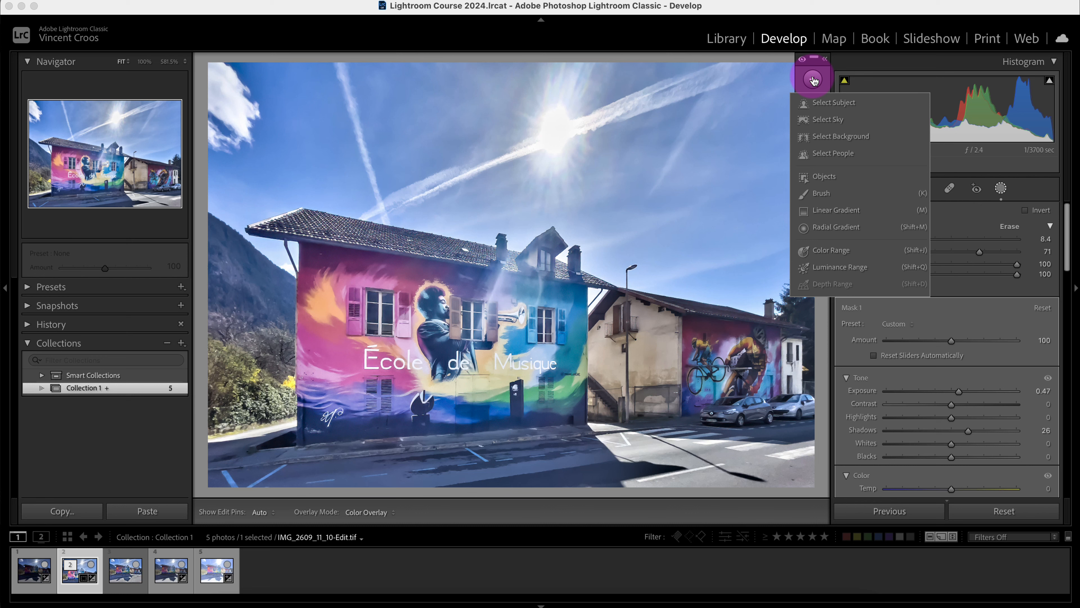
left_click(858, 211)
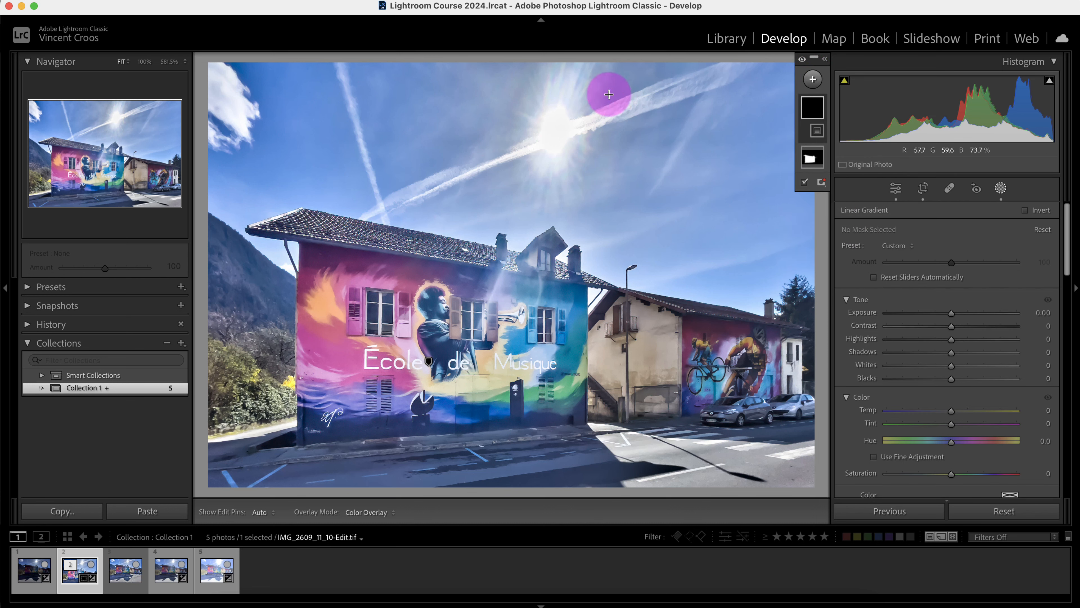
left_click_drag(608, 92, 579, 226)
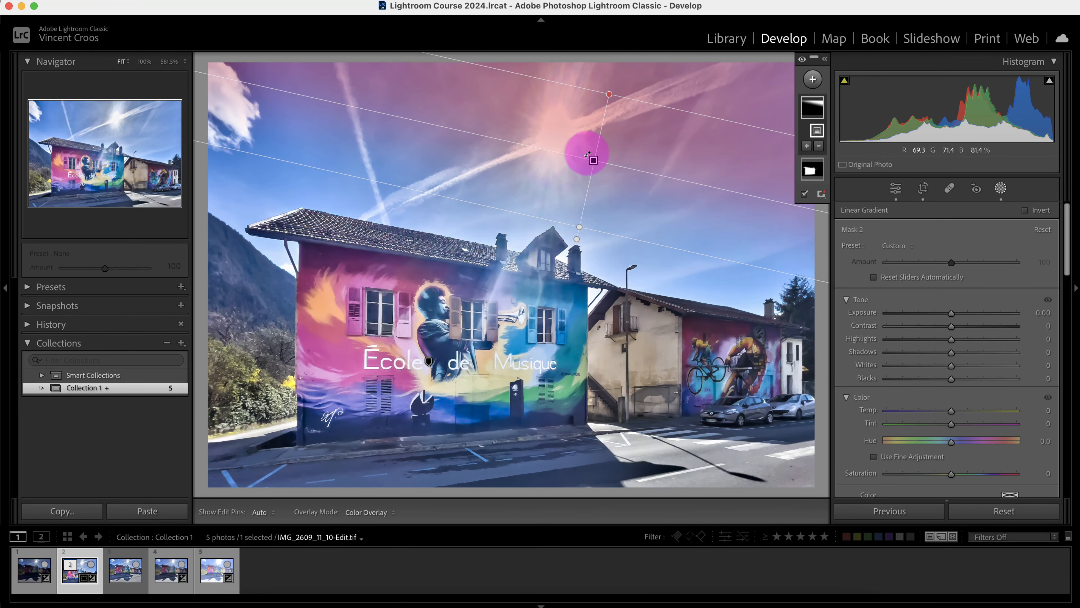
left_click_drag(586, 152, 589, 184)
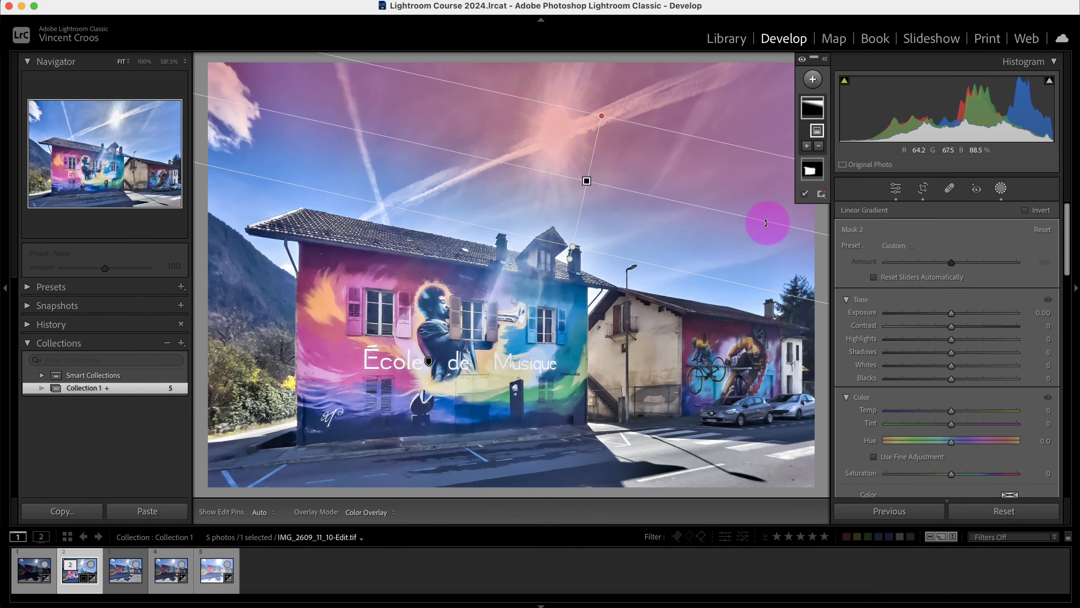
- Set the sky gradient's Highlights to -71 and its Exposure to -0.25
left_click_drag(947, 340, 905, 339)
left_click_drag(951, 315, 948, 314)
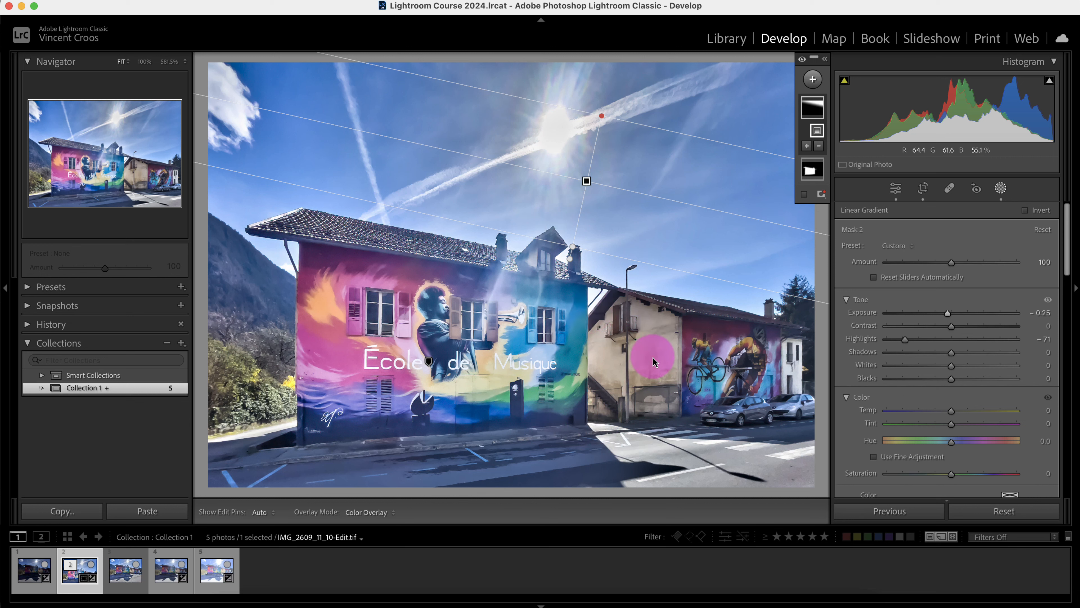
- Paint a new brush mask over the bright road in the lower-right corner at Size 12.5, Feather 82 and Flow 100
left_click(812, 81)
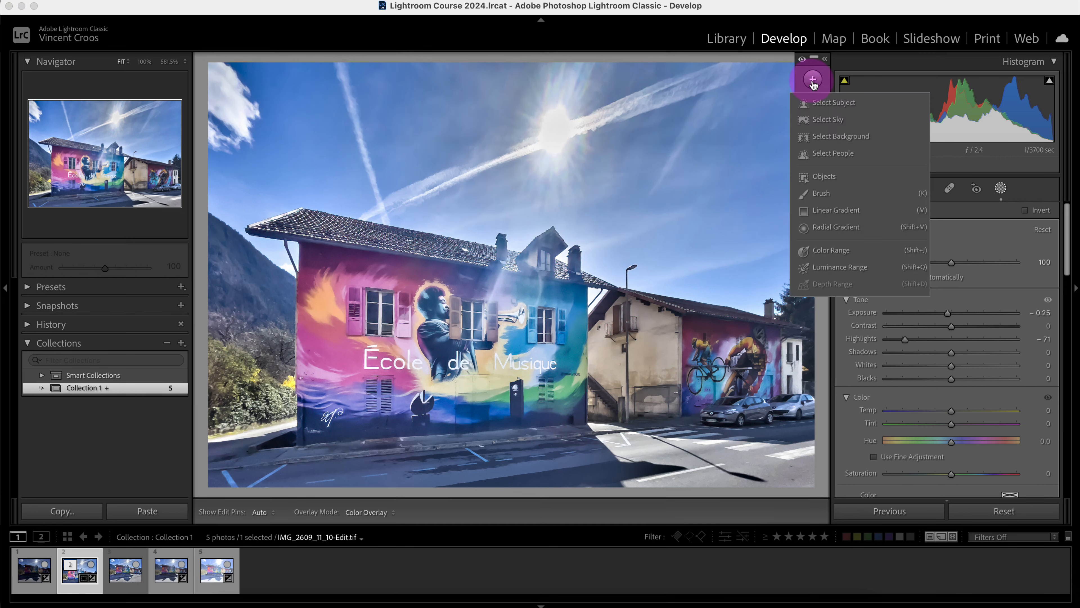
left_click(820, 197)
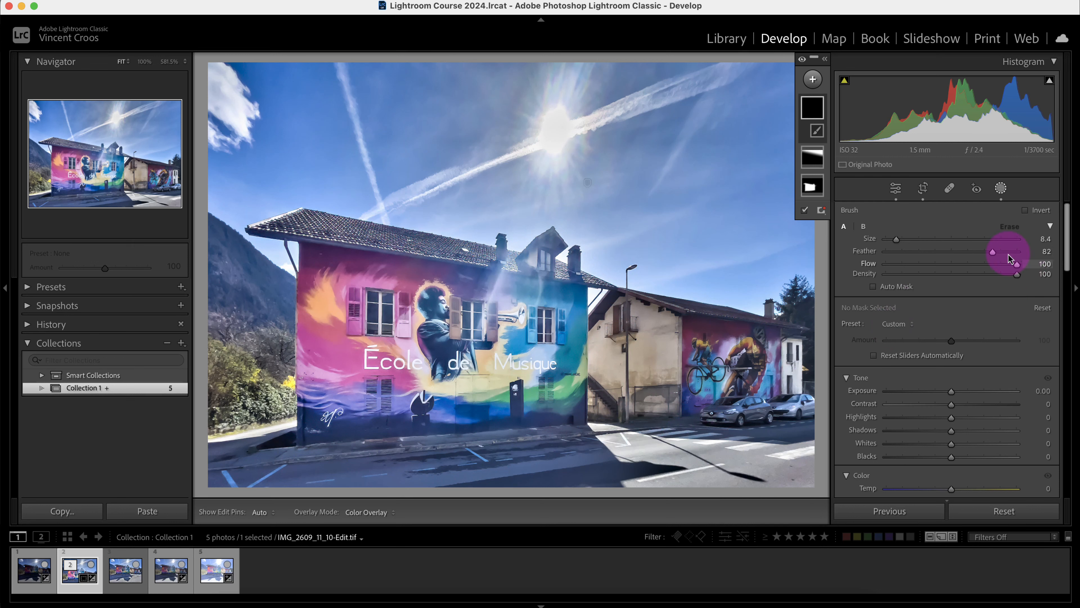
left_click_drag(916, 243, 901, 242)
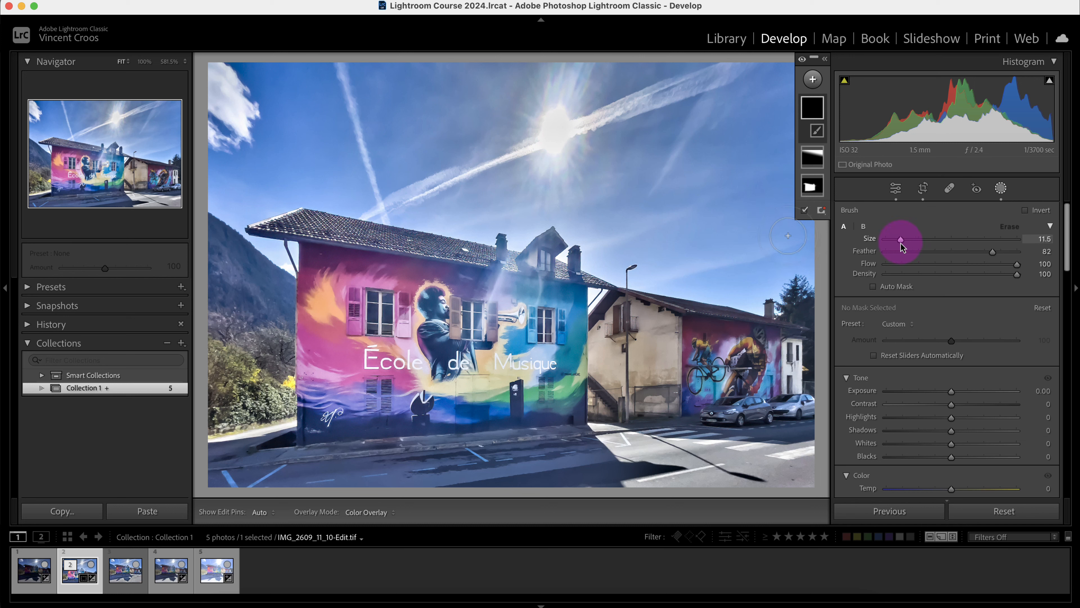
mouse_move(796, 462)
left_mouse_down()
mouse_move(759, 479)
mouse_move(805, 457)
mouse_move(712, 495)
mouse_move(639, 500)
mouse_move(738, 479)
mouse_move(790, 445)
mouse_move(794, 486)
mouse_move(644, 503)
left_mouse_up()
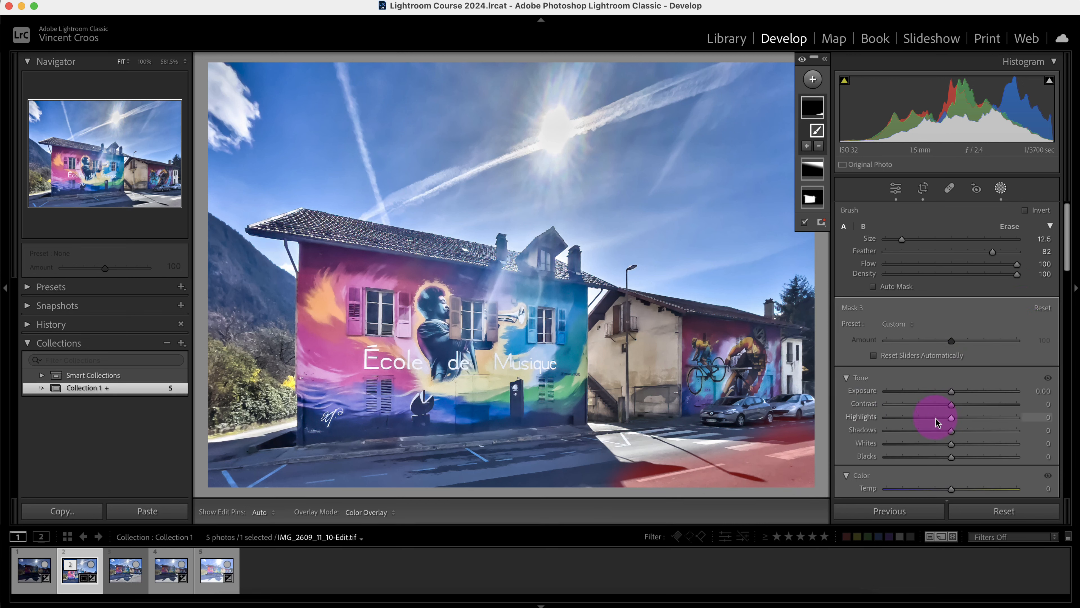
- Set the road mask's Highlights to -100 and its Exposure to about -0.36
left_click_drag(952, 423, 873, 423)
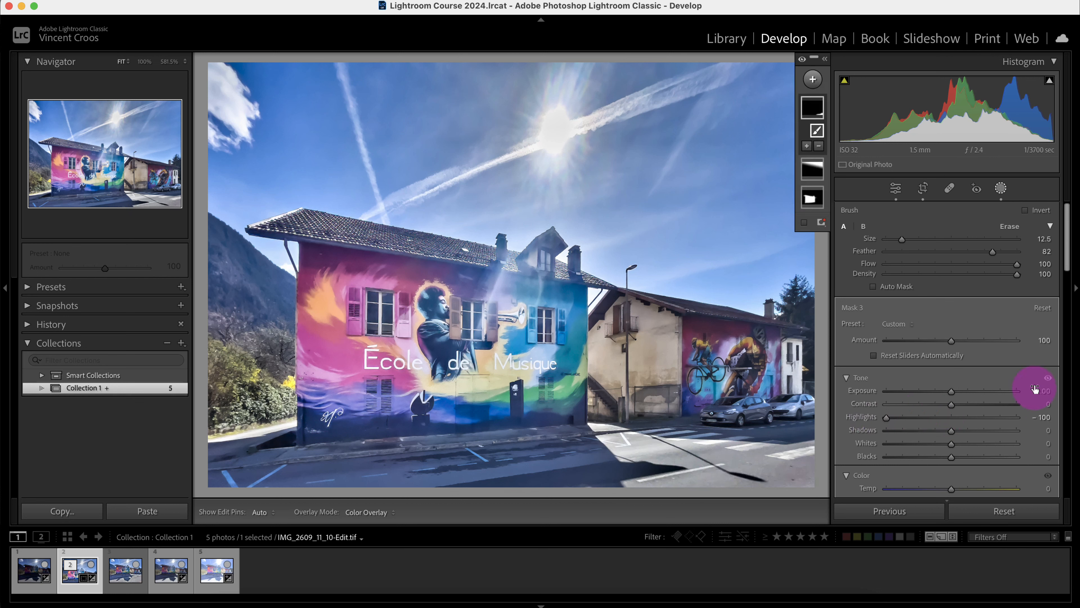
left_click_drag(952, 392, 941, 396)
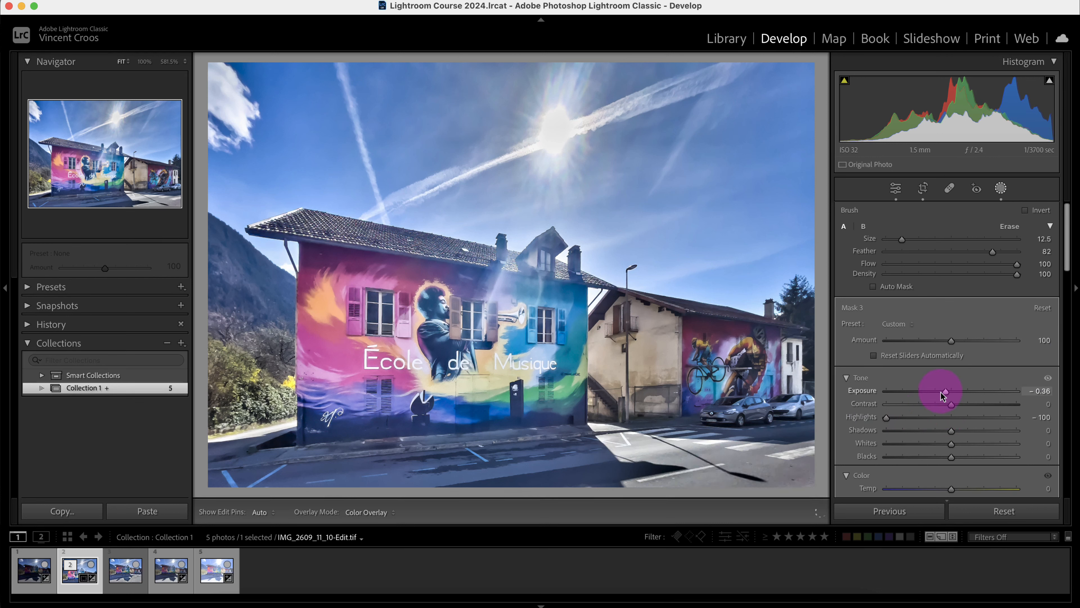
- Compare the photo with and without all mask adjustments
left_click_drag(1066, 246, 1071, 383)
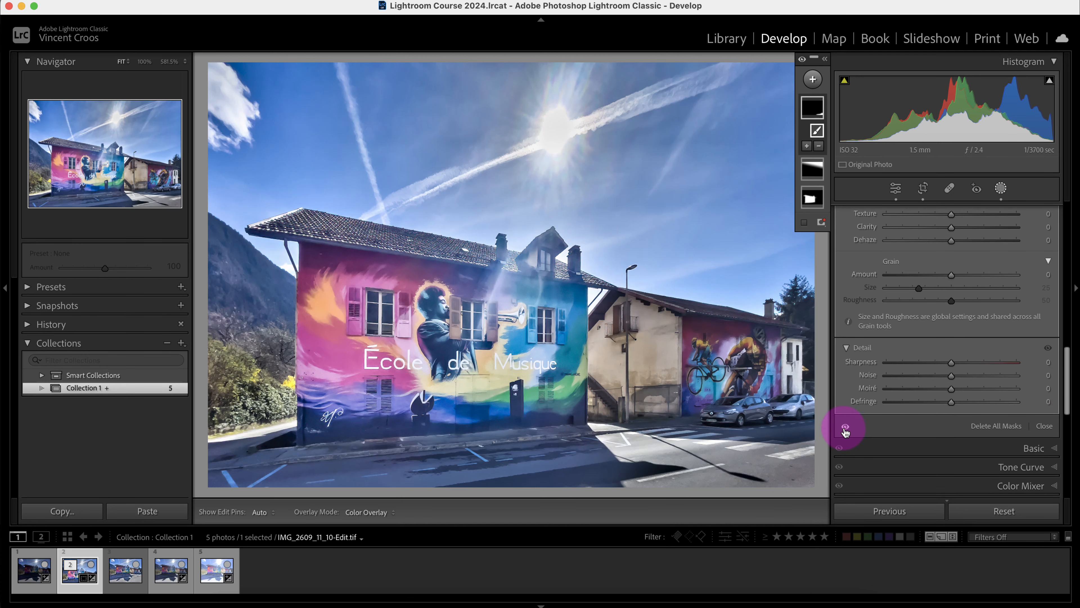
left_click(845, 428)
left_click(845, 427)
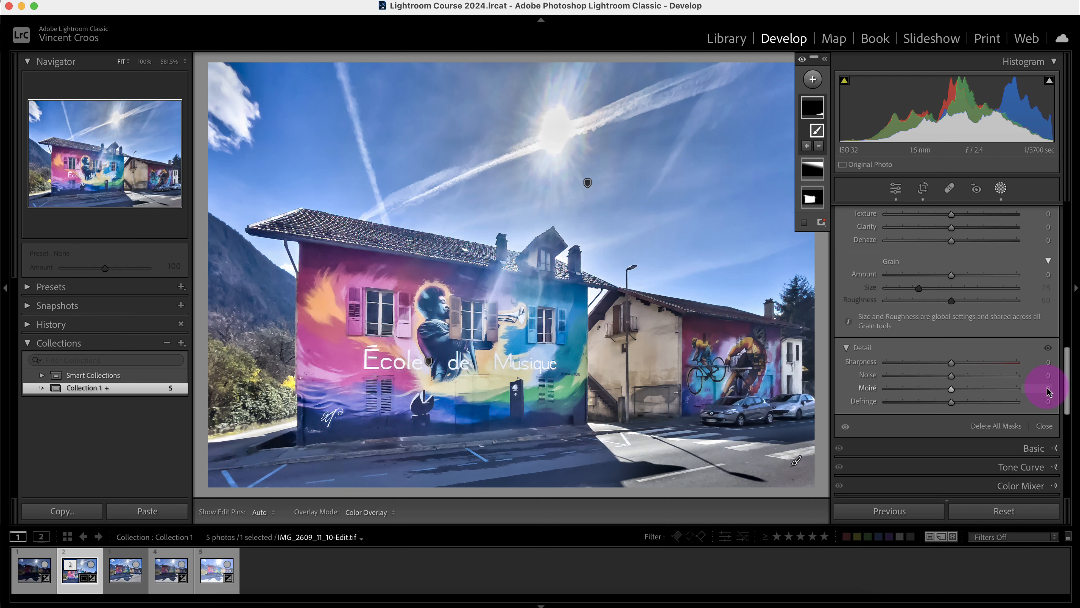
- Apply a Highlight Priority post-crop vignette to the photo with an Amount of -10
left_click_drag(1068, 374, 1066, 482)
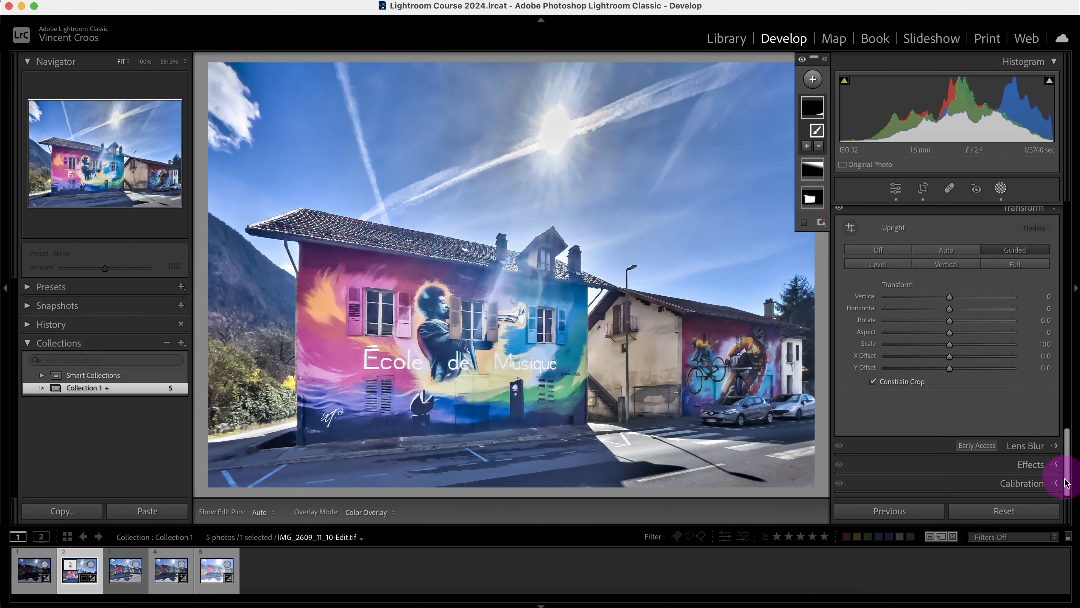
left_click(1046, 465)
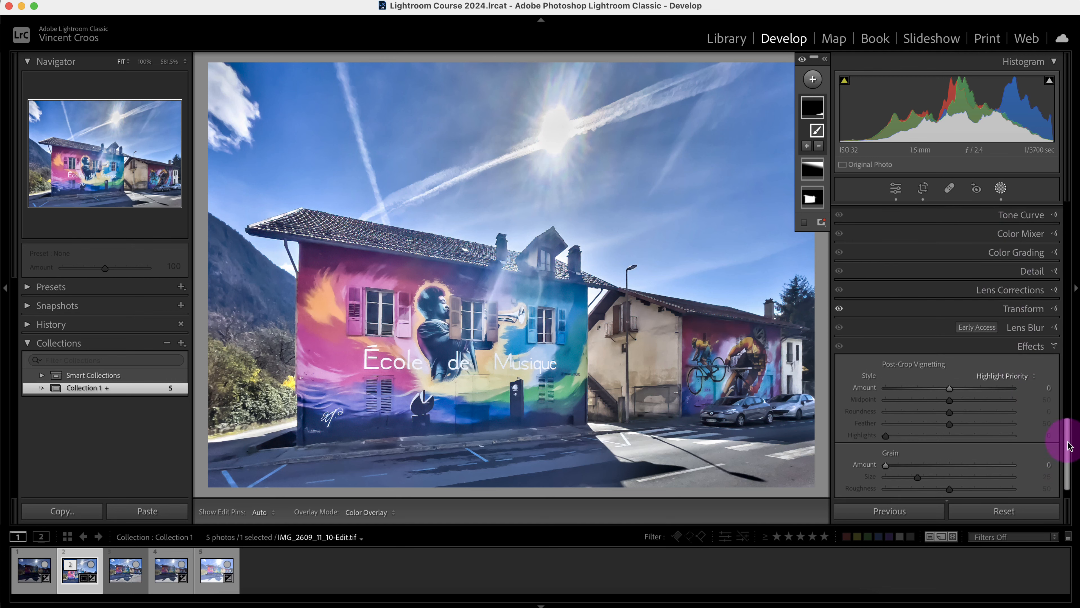
left_click_drag(1069, 441, 1066, 444)
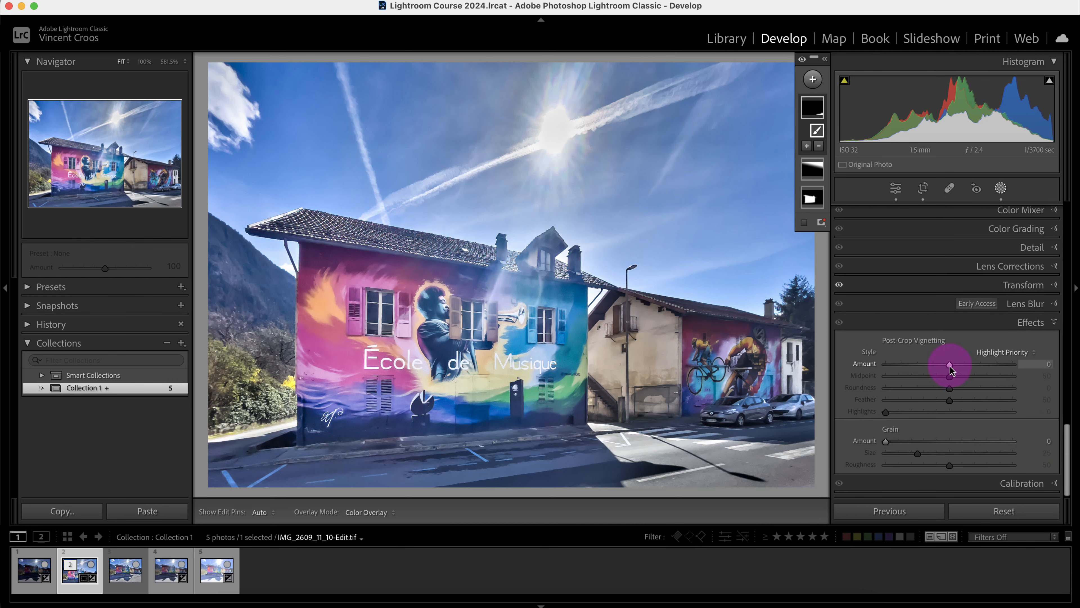
left_click_drag(950, 370, 947, 367)
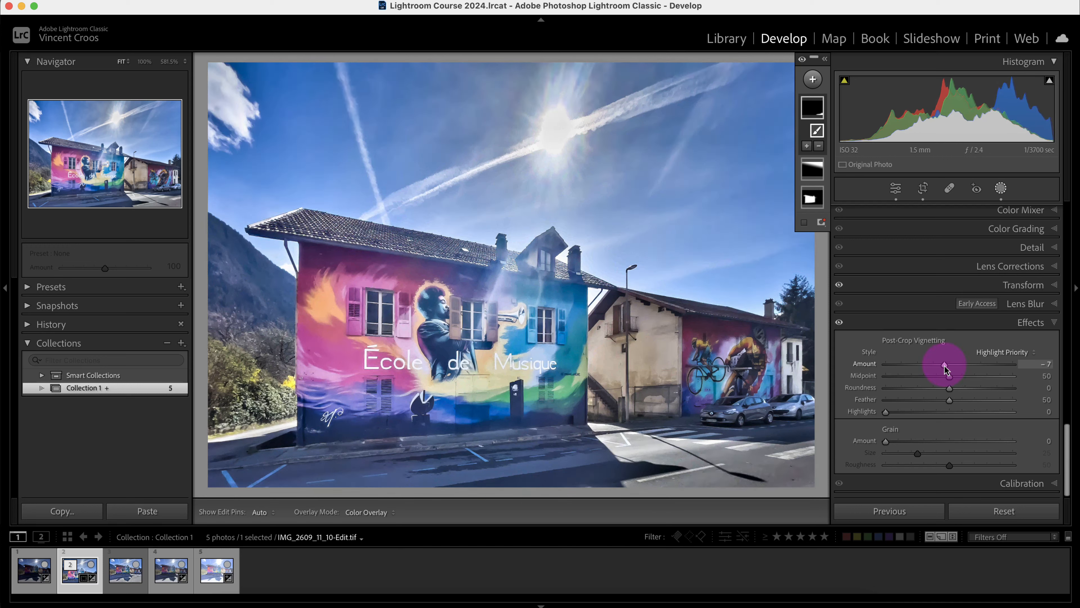
left_click(1016, 357)
left_click(1016, 356)
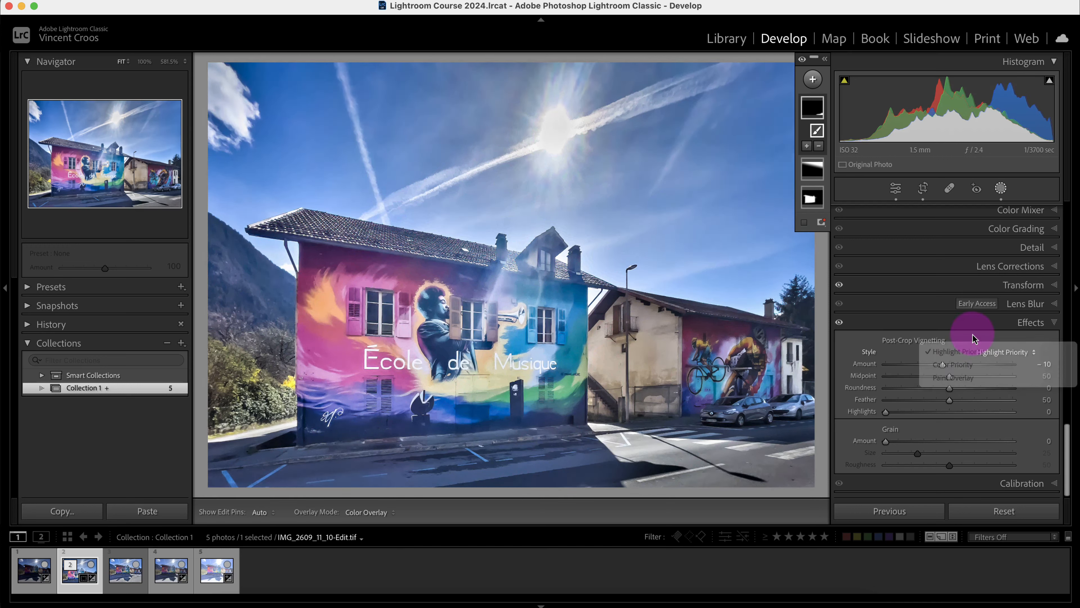
- Try a stronger post-crop vignette in the Color Priority style with an Amount of about -41
left_click_drag(943, 370, 934, 365)
left_click(1023, 354)
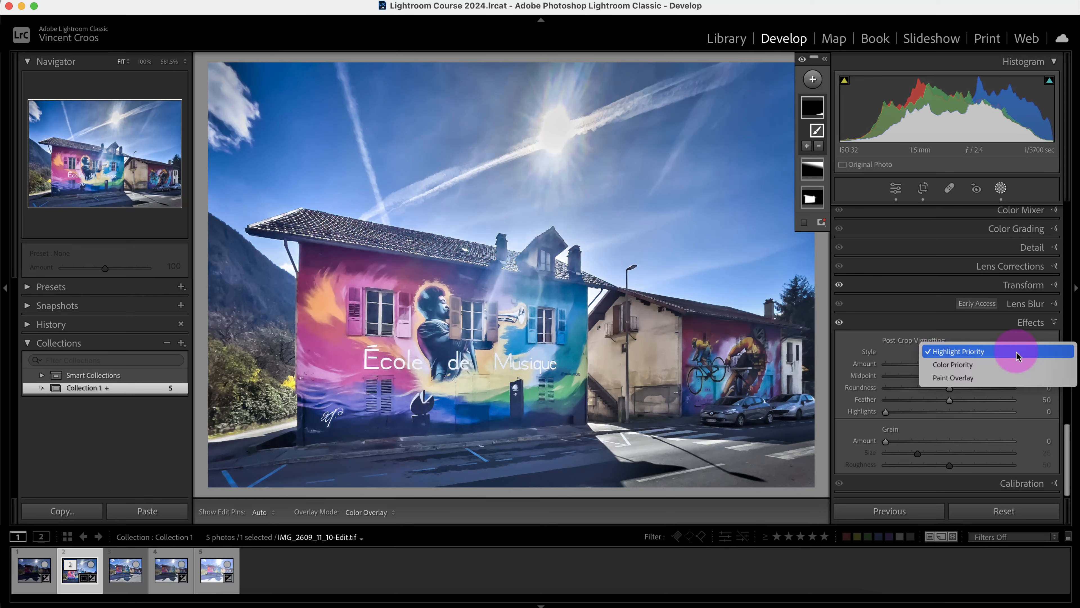
left_click(1000, 364)
mouse_move(931, 372)
left_mouse_down()
mouse_move(933, 362)
mouse_move(892, 367)
mouse_move(950, 369)
mouse_move(919, 367)
left_mouse_up()
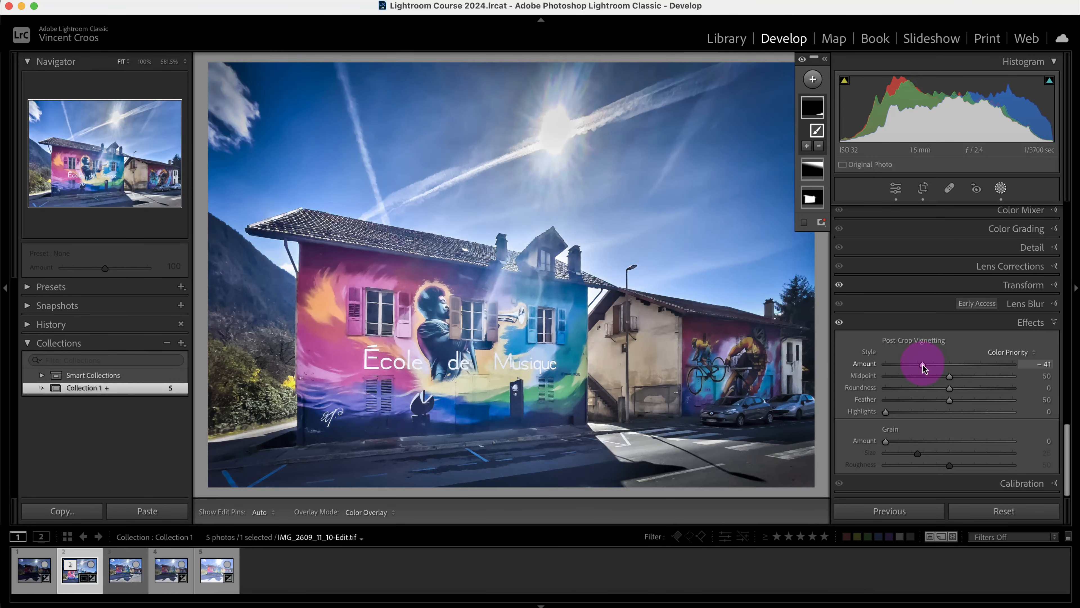
- Return the vignette style to Highlight Priority and set its Amount to -20
left_click(1013, 357)
left_click(1008, 338)
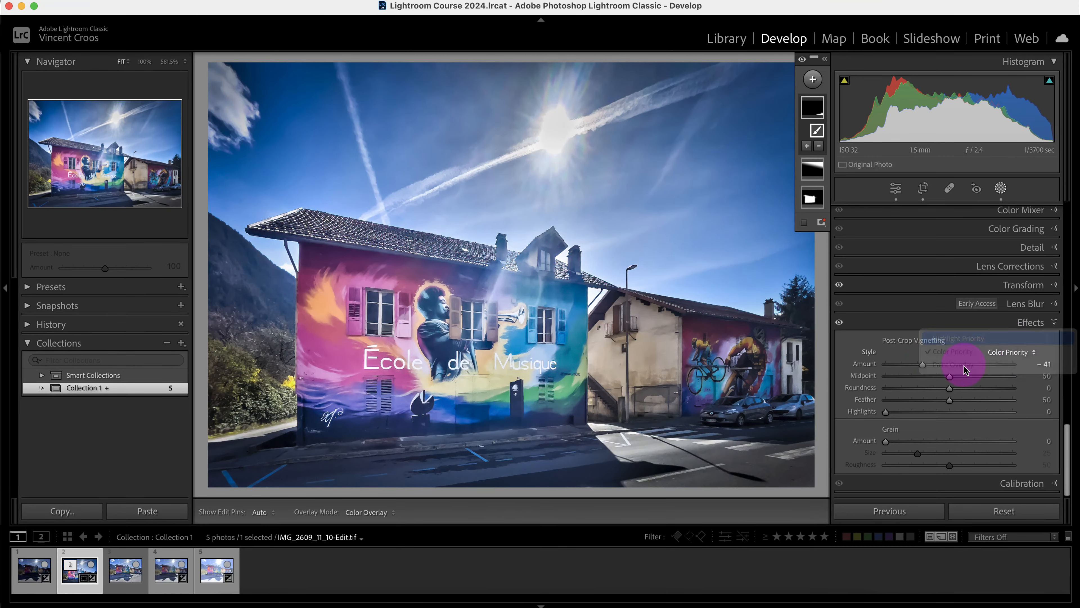
mouse_move(927, 369)
left_mouse_down()
mouse_move(946, 363)
mouse_move(936, 360)
left_mouse_up()
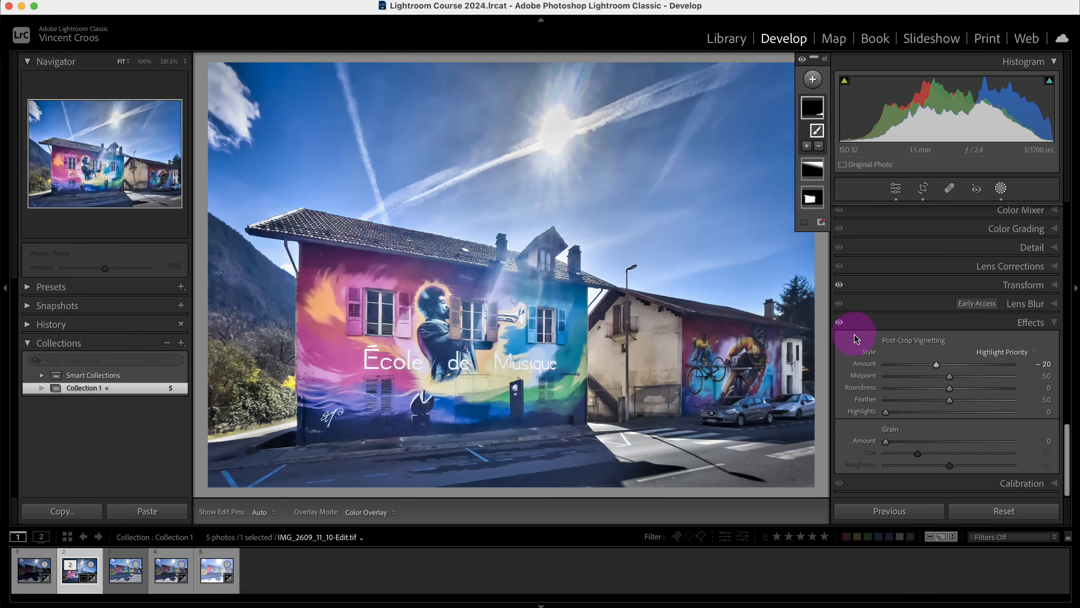
- Compare the photo with and without the vignette and set the vignette Amount to -11
left_click(840, 323)
left_click(841, 325)
left_click(841, 325)
left_click(840, 324)
left_click(841, 324)
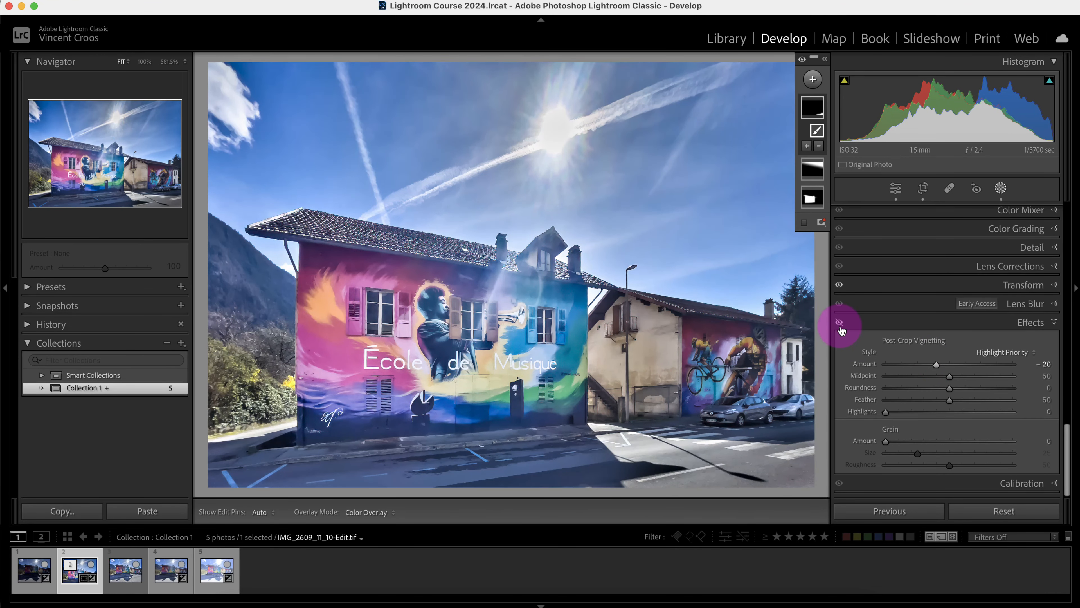
left_click(840, 324)
left_click_drag(942, 367, 944, 366)
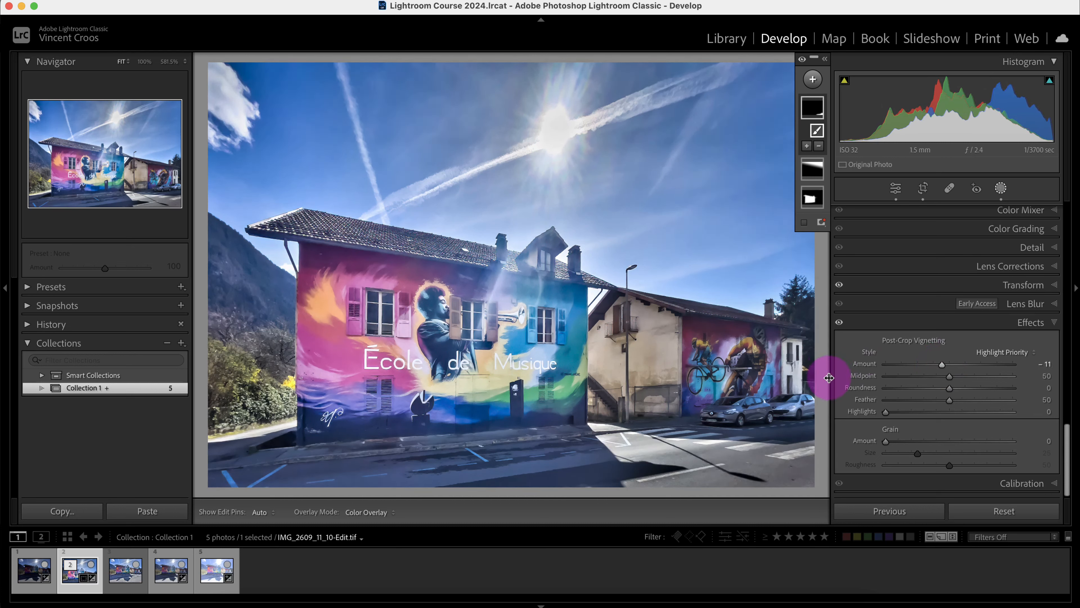
- Close the masking tool to finish the local adjustments on the edited HDR photo
left_click_drag(1067, 441, 1060, 234)
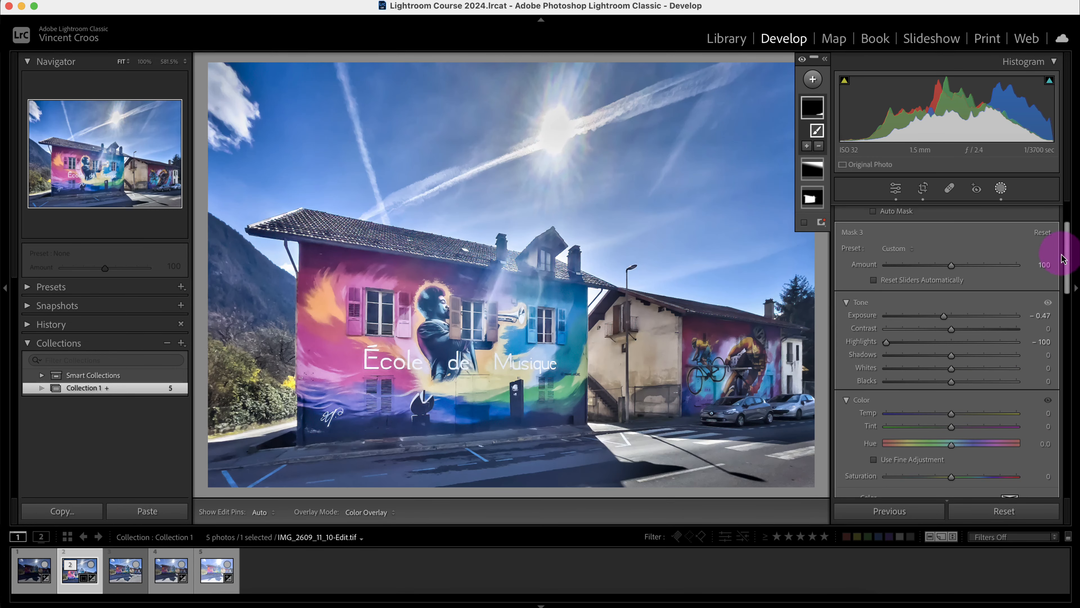
left_click_drag(1068, 249, 1073, 391)
left_click(1050, 399)
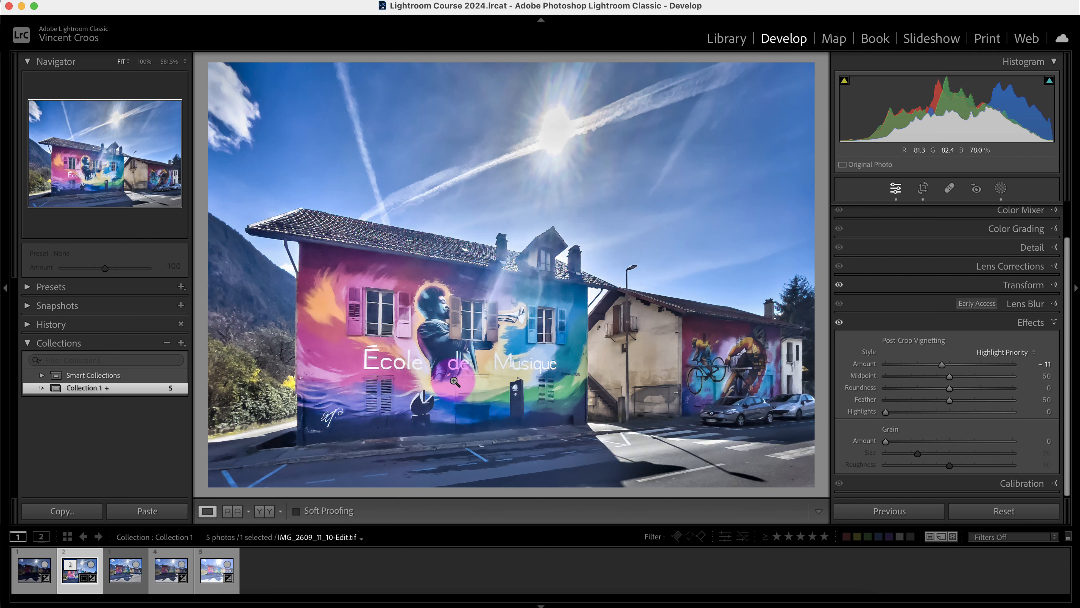
- View the bracketed originals IMG_2611.DNG, IMG_2610.DNG and IMG_2609.DNG one by one, and return to the edited HDR photo for comparison
left_click(169, 581)
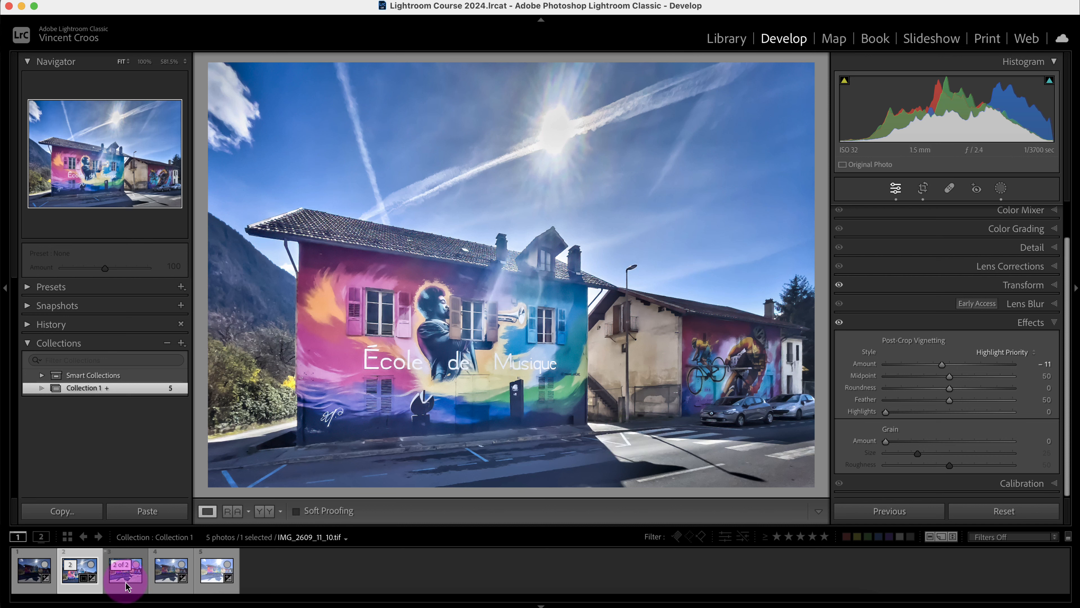
left_click(158, 578)
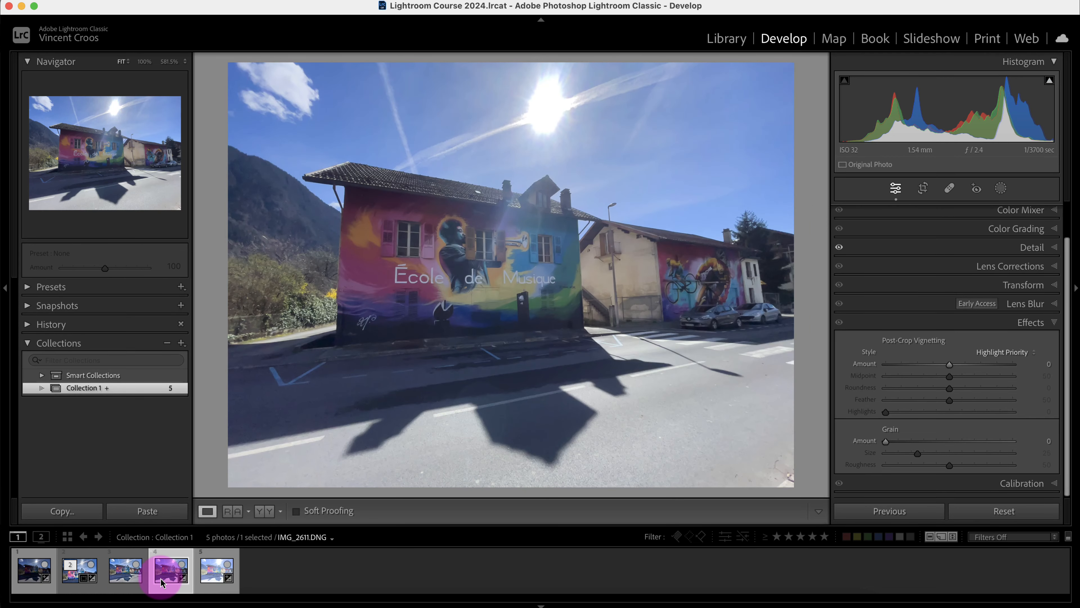
left_click(212, 577)
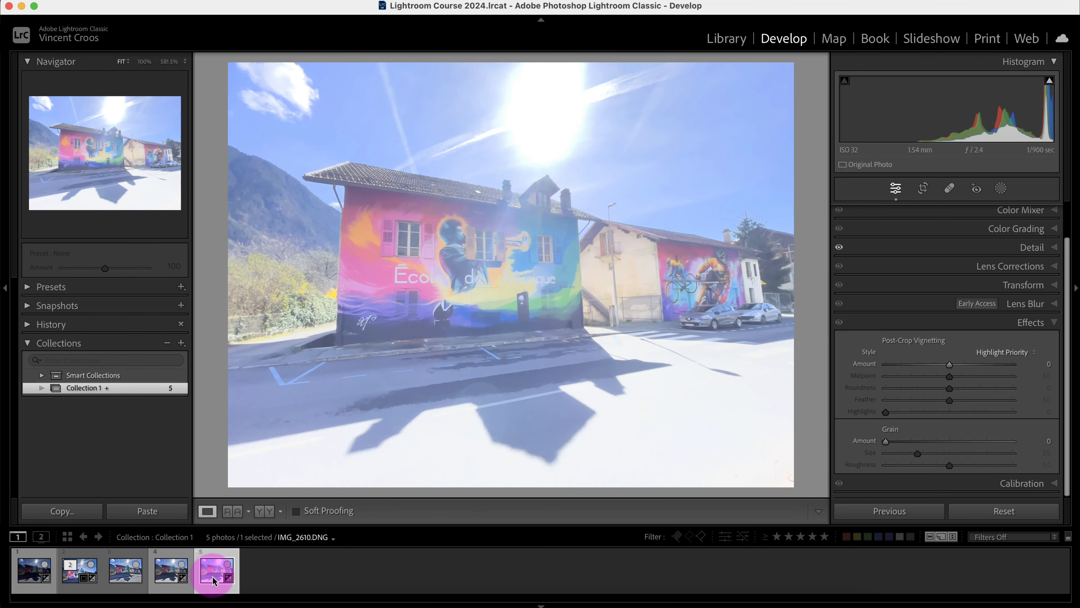
left_click(22, 577)
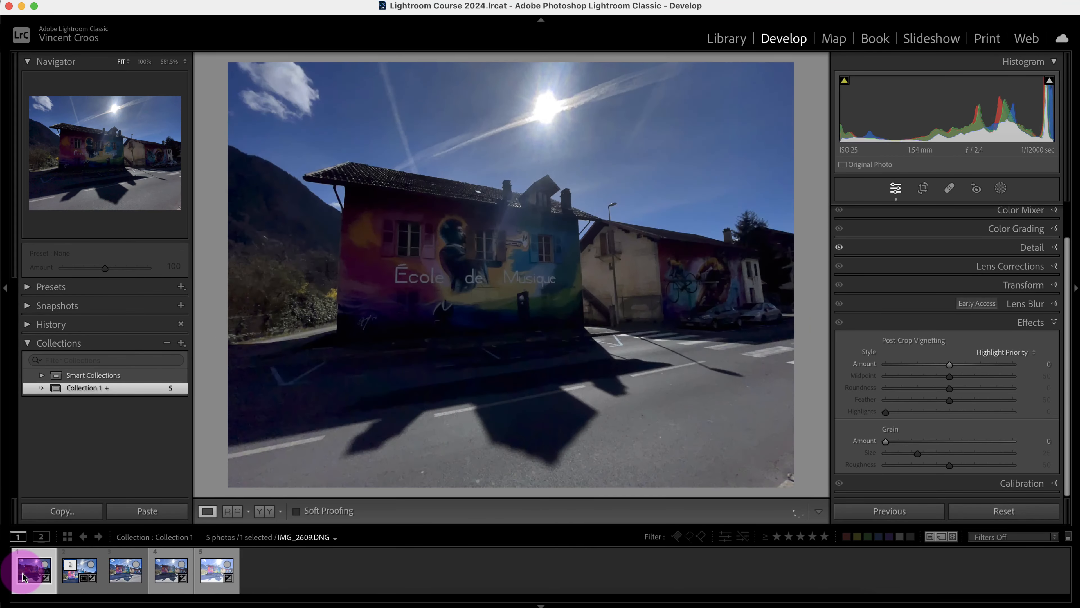
left_click(80, 573)
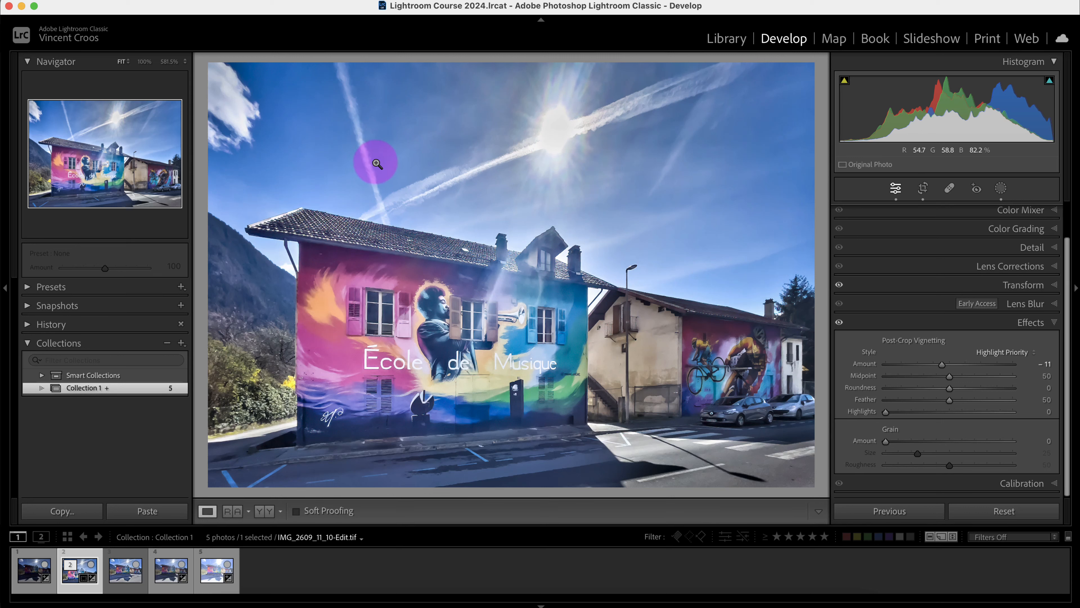
left_click(154, 2)
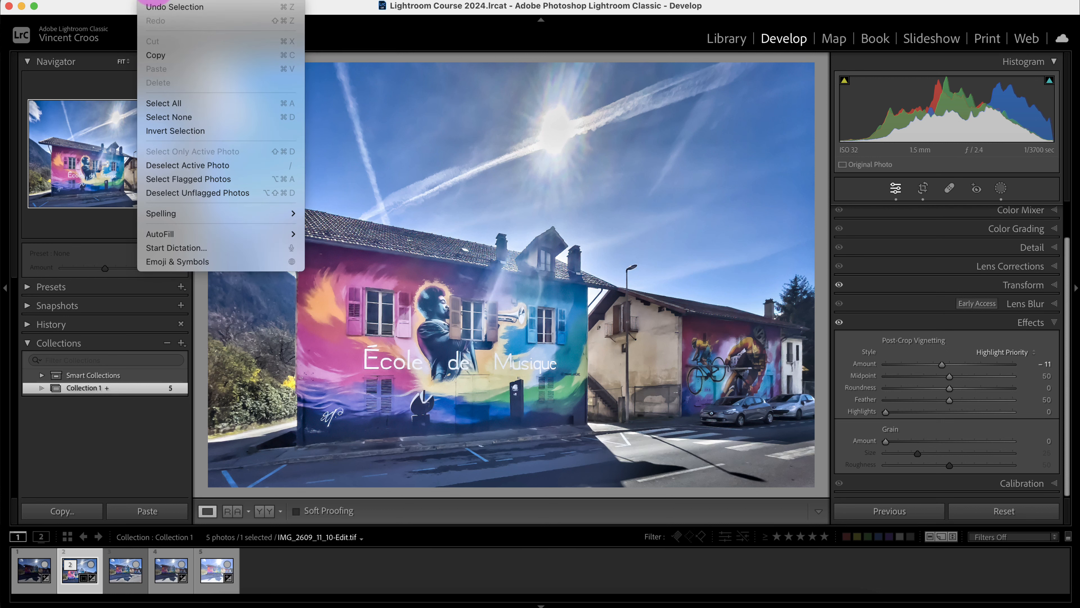
mouse_move(225, 2)
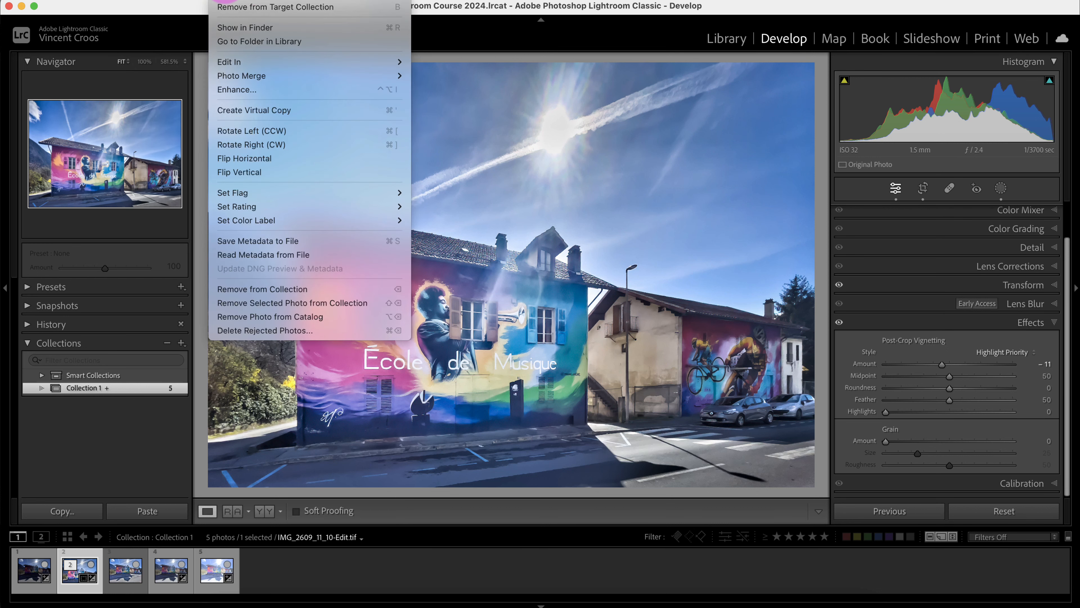
mouse_move(261, 61)
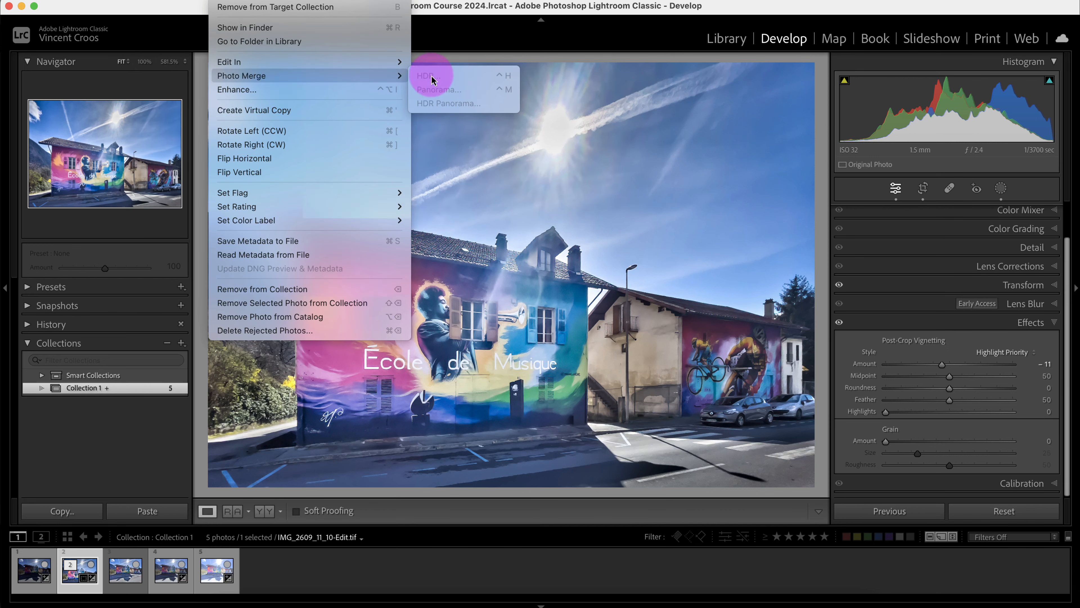
left_click(827, 99)
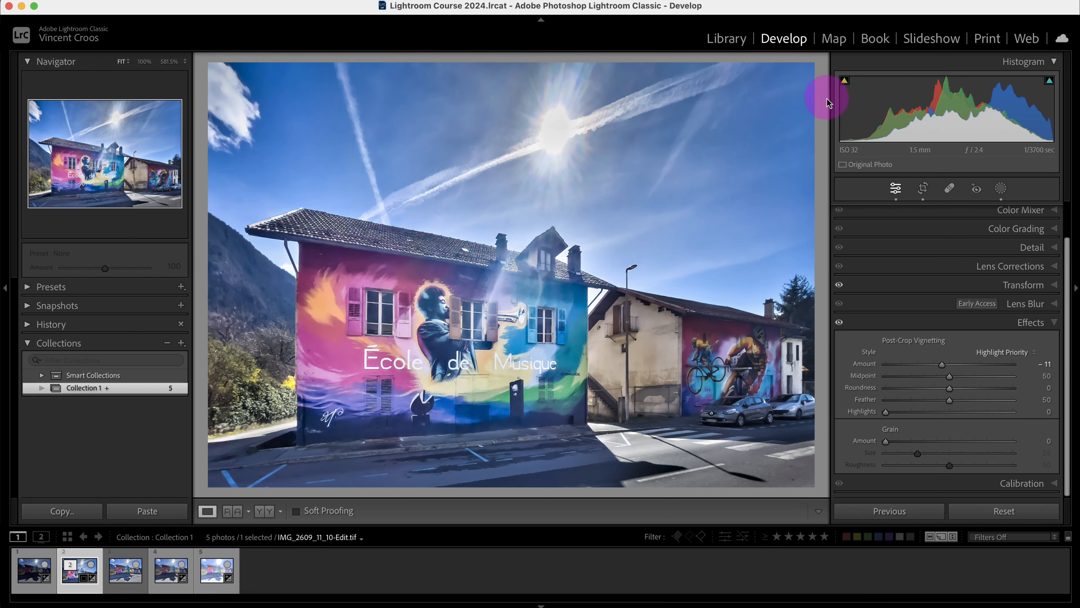